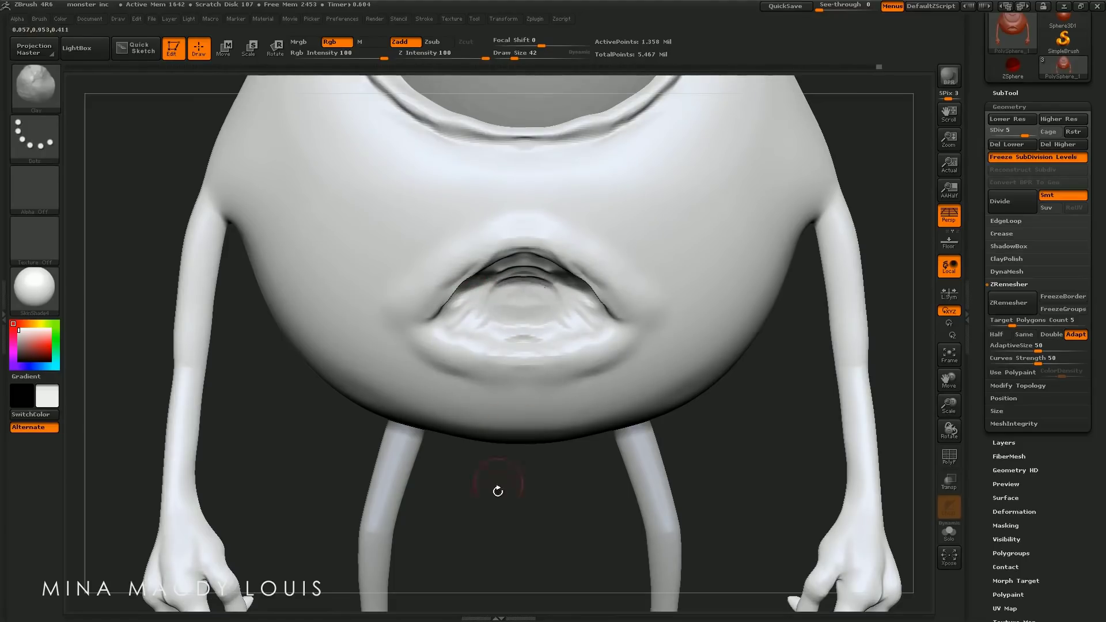
Tilt down to the mouth, sculpt its interior deeper, then return to a frontal view
left_click_drag(498, 491, 506, 326)
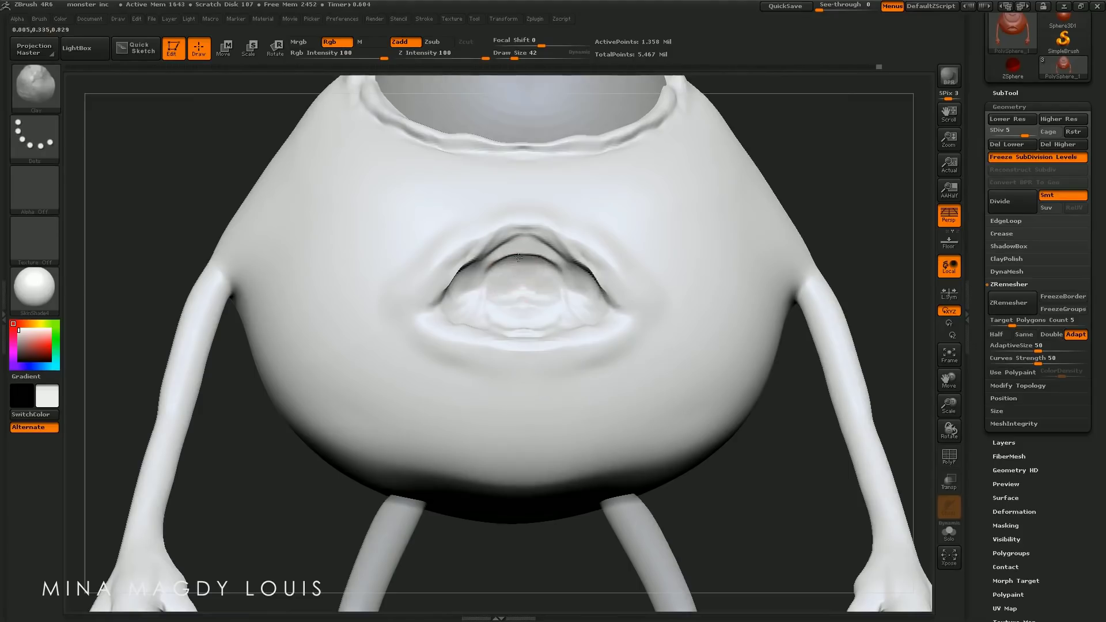
left_click_drag(518, 257, 488, 282)
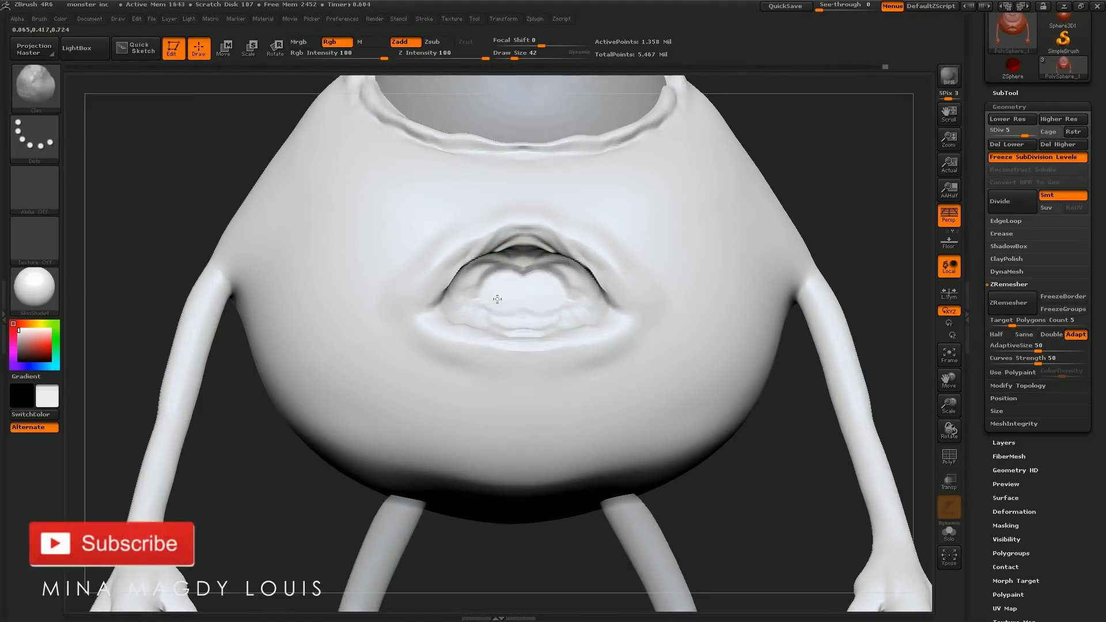
mouse_move(494, 524)
left_mouse_down()
mouse_move(491, 327)
mouse_move(521, 315)
left_mouse_up()
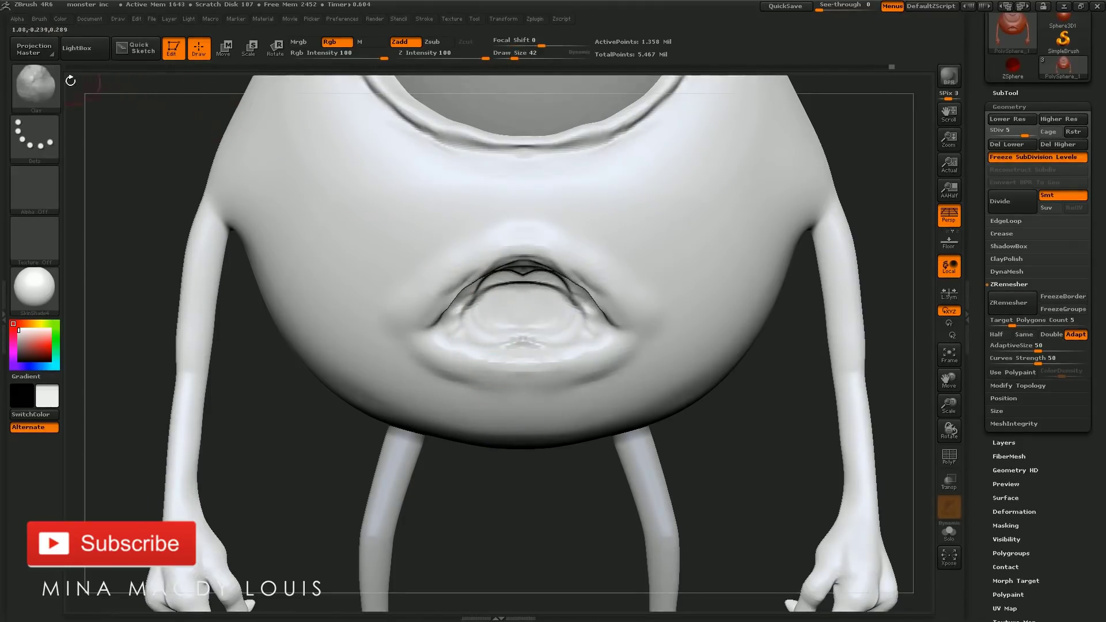
Switch to the Magnify brush and orbit to view the mouth from a low side angle
key("b")
key("b")
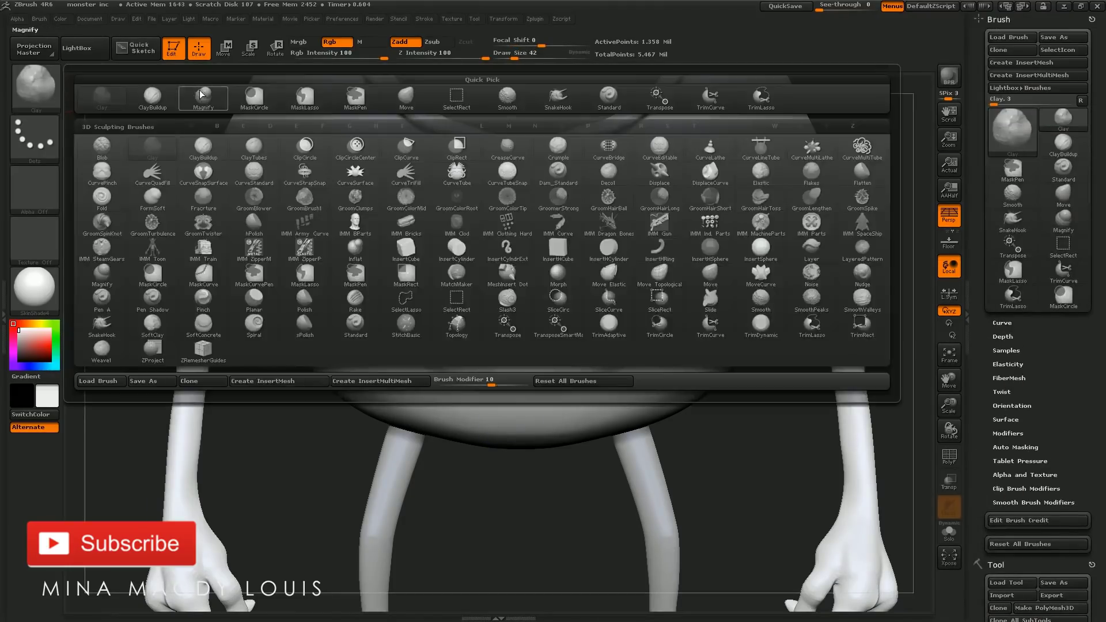
left_click(201, 94)
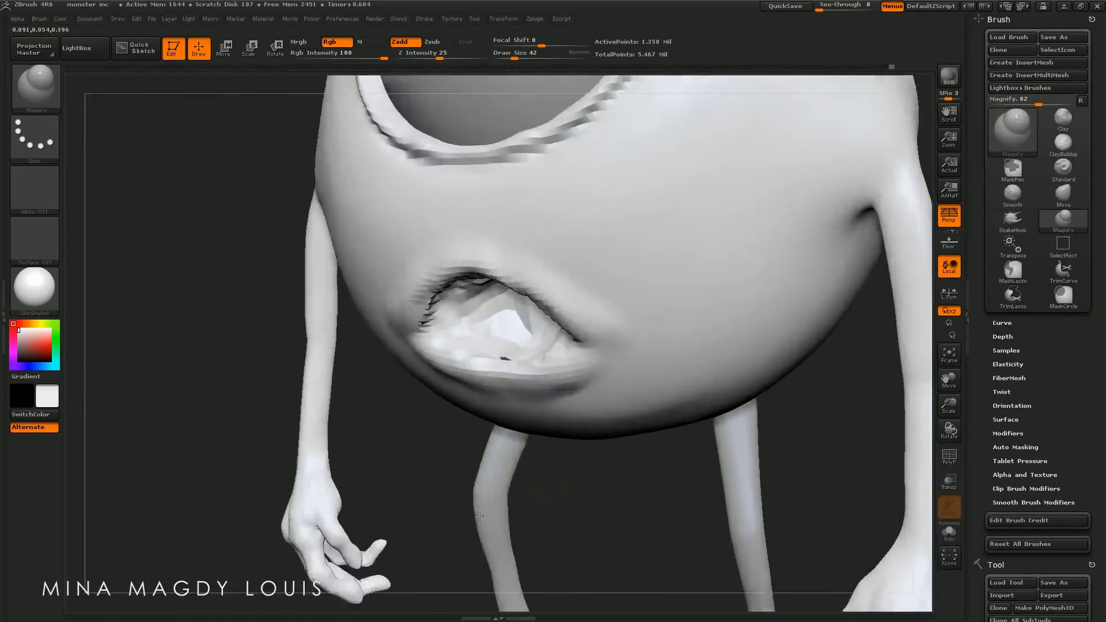
left_click_drag(495, 459, 555, 353)
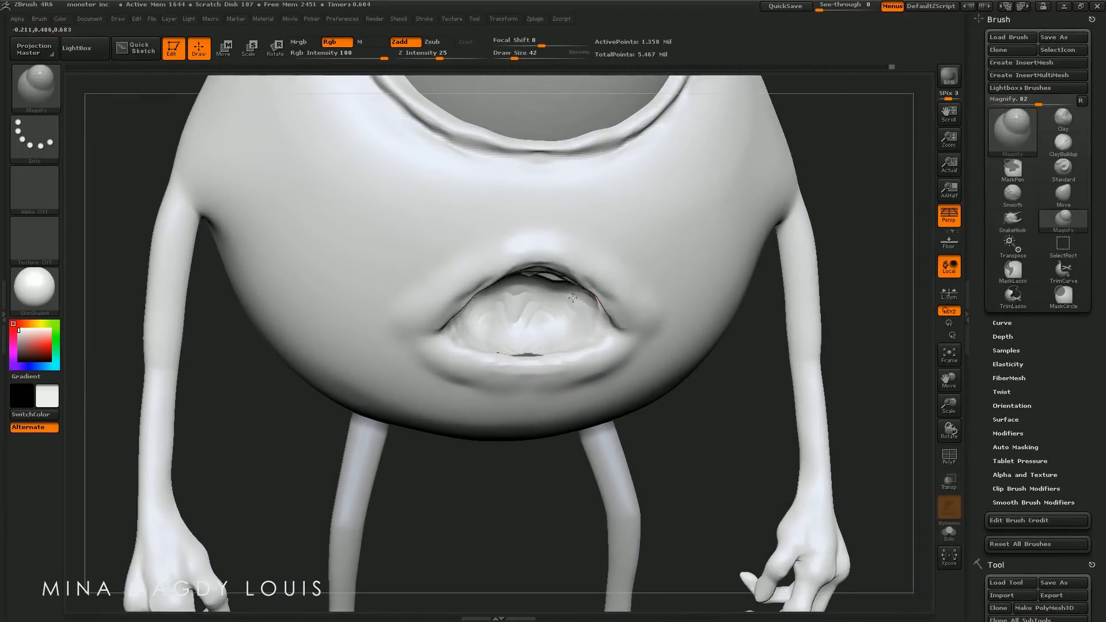
mouse_move(527, 425)
left_mouse_down()
mouse_move(471, 296)
mouse_move(524, 268)
mouse_move(489, 306)
left_mouse_up()
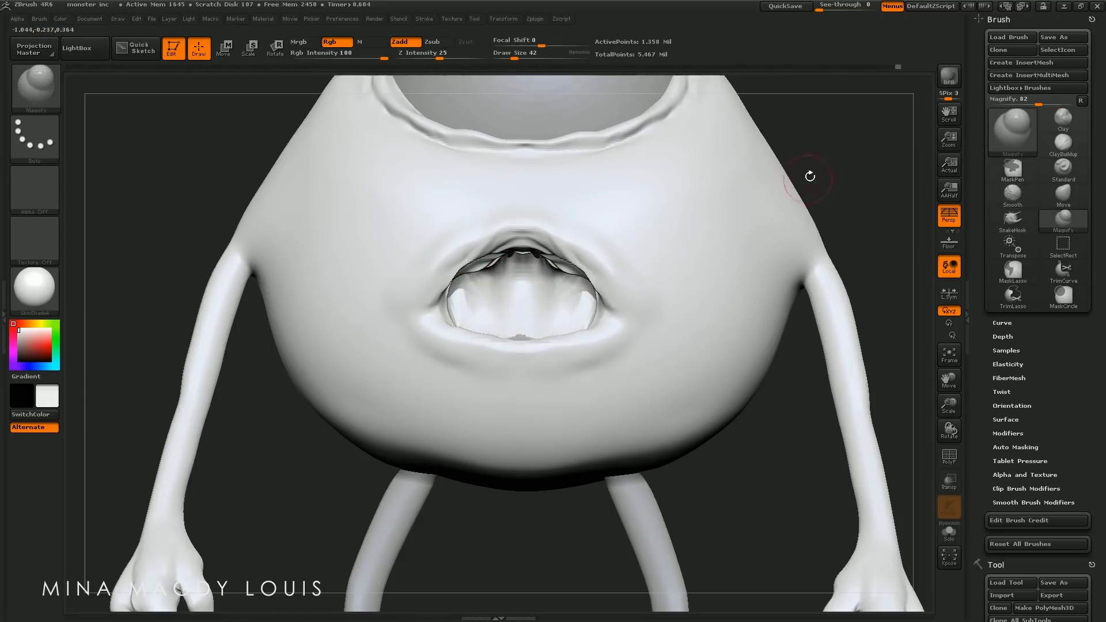
mouse_move(810, 173)
left_mouse_down()
mouse_move(509, 362)
mouse_move(533, 346)
left_mouse_up()
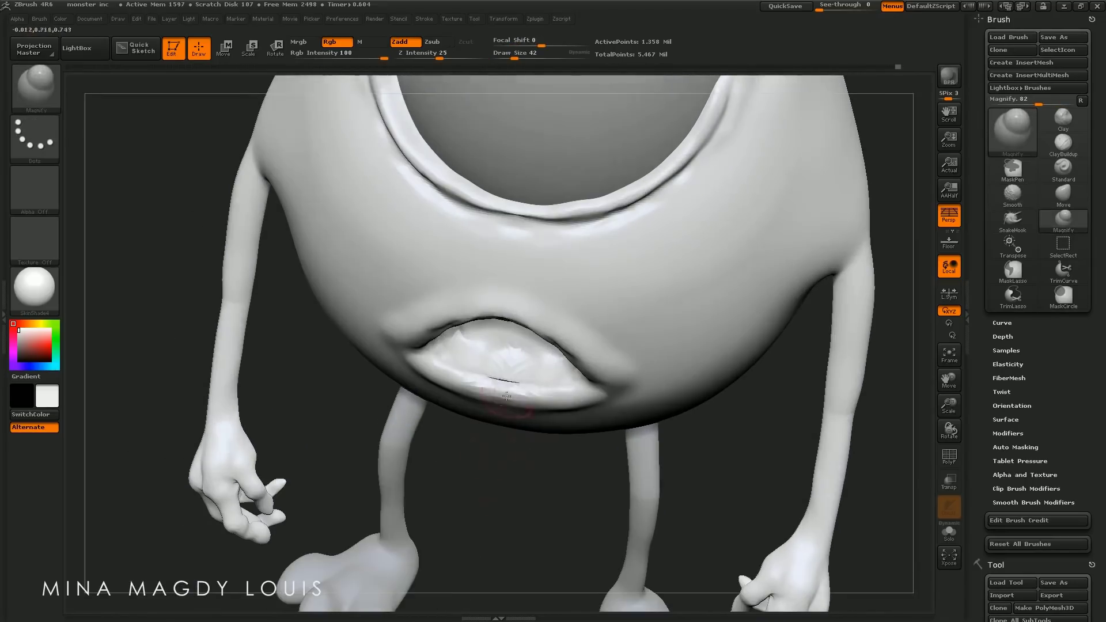
Smooth and inflate the lower lip and mouth interior, then select the eye SubTool
mouse_move(503, 441)
left_mouse_down("alt")
mouse_move(507, 403)
mouse_move(530, 375)
mouse_move(489, 463)
mouse_move(464, 333)
left_mouse_up("alt")
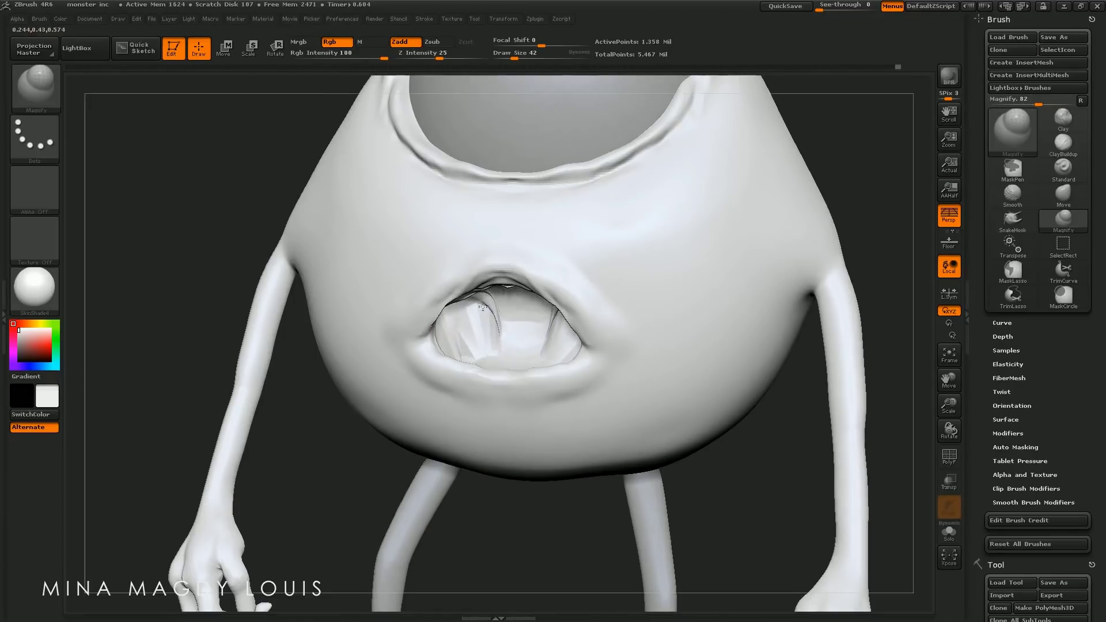
left_click_drag(498, 484, 526, 339)
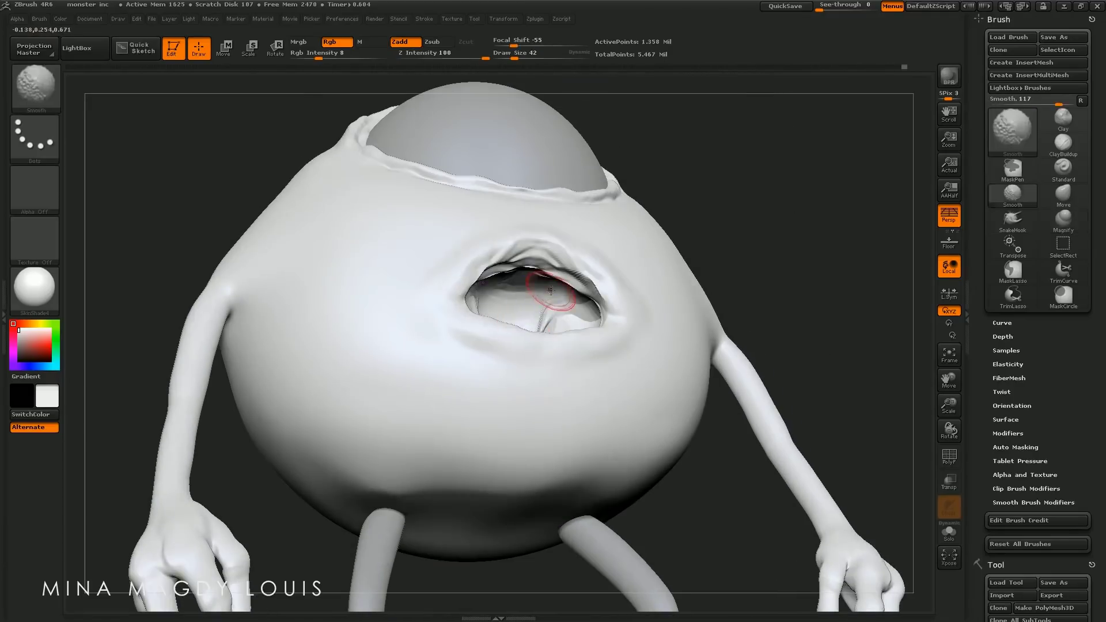
mouse_move(563, 289)
left_mouse_down("shift")
mouse_move(549, 307)
mouse_move(582, 305)
left_mouse_up("shift")
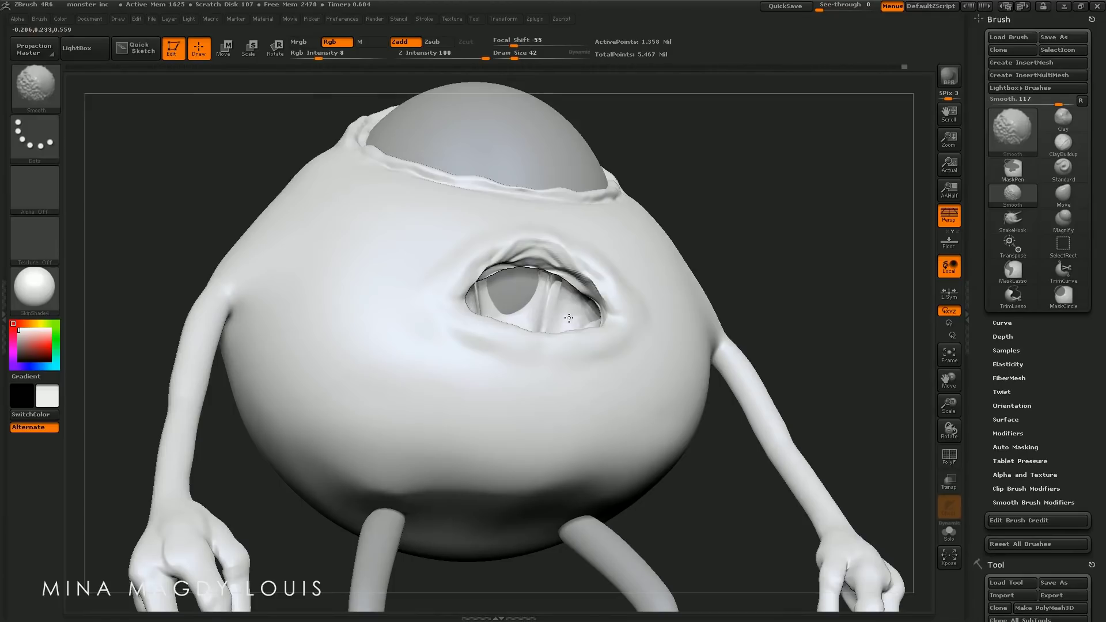
mouse_move(749, 116)
left_mouse_down("shift")
mouse_move(551, 360)
mouse_move(403, 369)
left_mouse_up("shift")
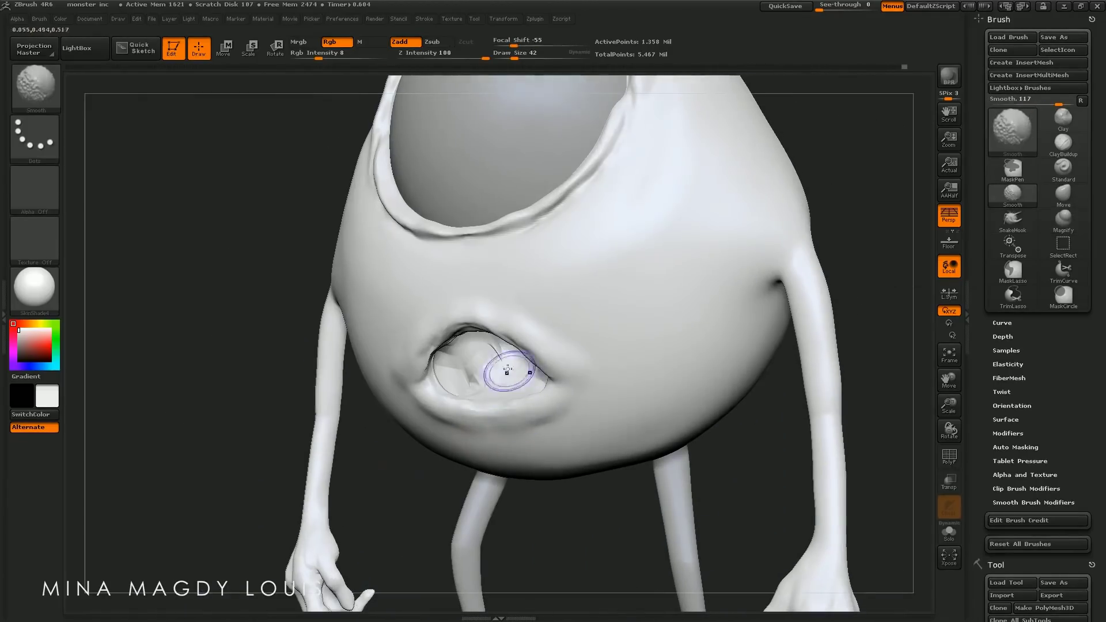
mouse_move(495, 371)
left_mouse_down()
mouse_move(569, 432)
mouse_move(557, 365)
mouse_move(623, 402)
left_mouse_up()
left_click(507, 294, "alt")
mouse_move(553, 347)
left_mouse_down("alt")
mouse_move(620, 412)
mouse_move(552, 359)
left_mouse_up("alt")
Reselect the body SubTool, switch to the Move brush, and enlarge it over the mouth
left_click(540, 391, "alt")
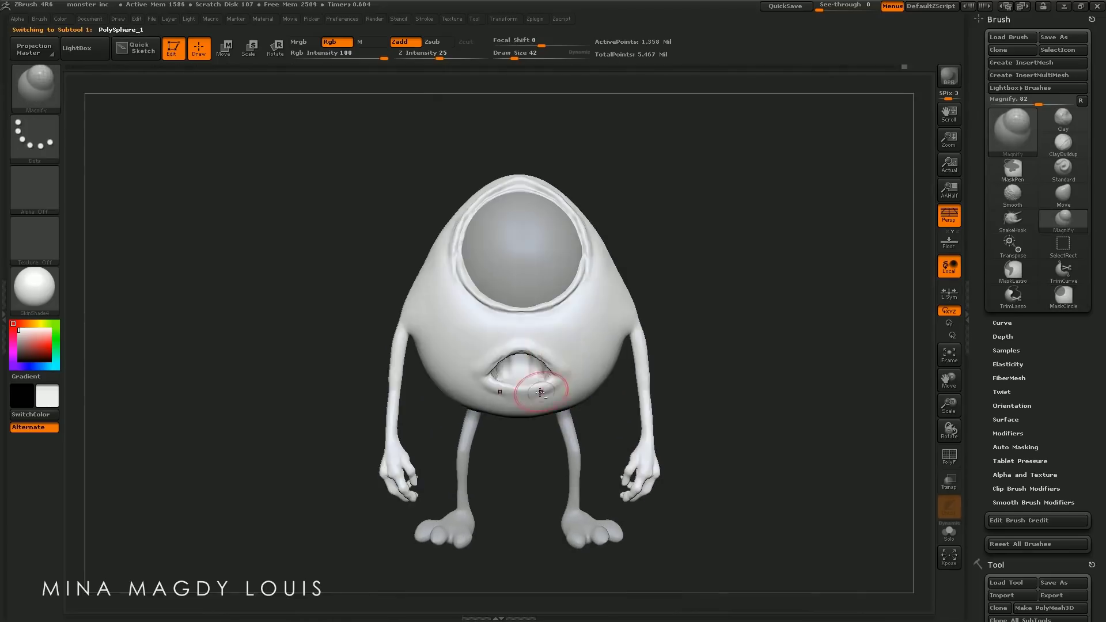
key("b")
left_click(405, 103)
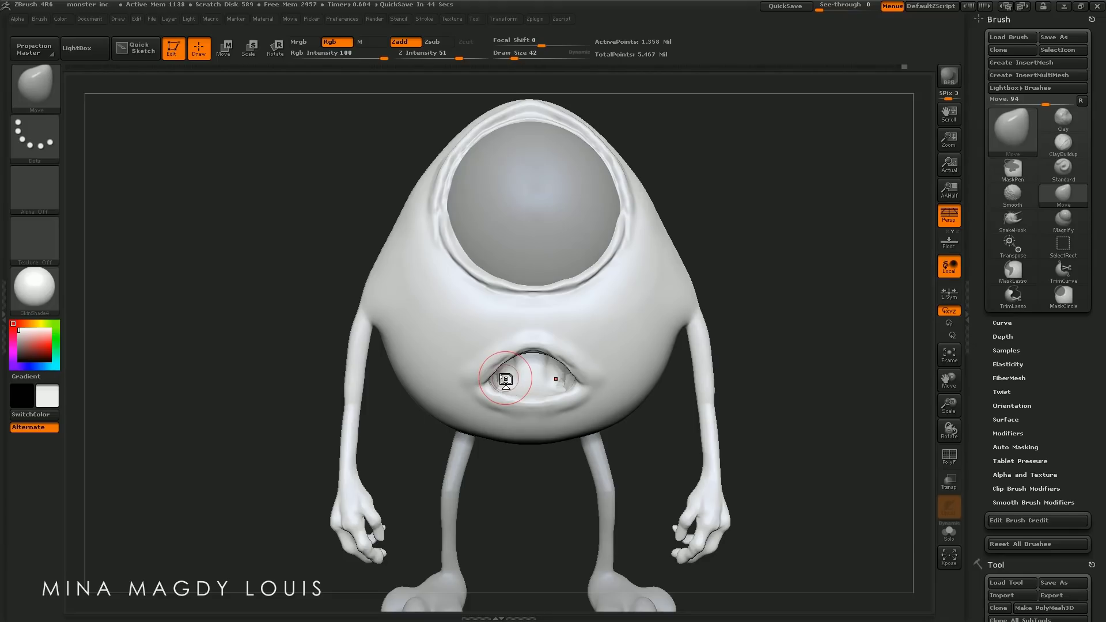
left_click_drag(506, 379, 448, 418, "ctrl")
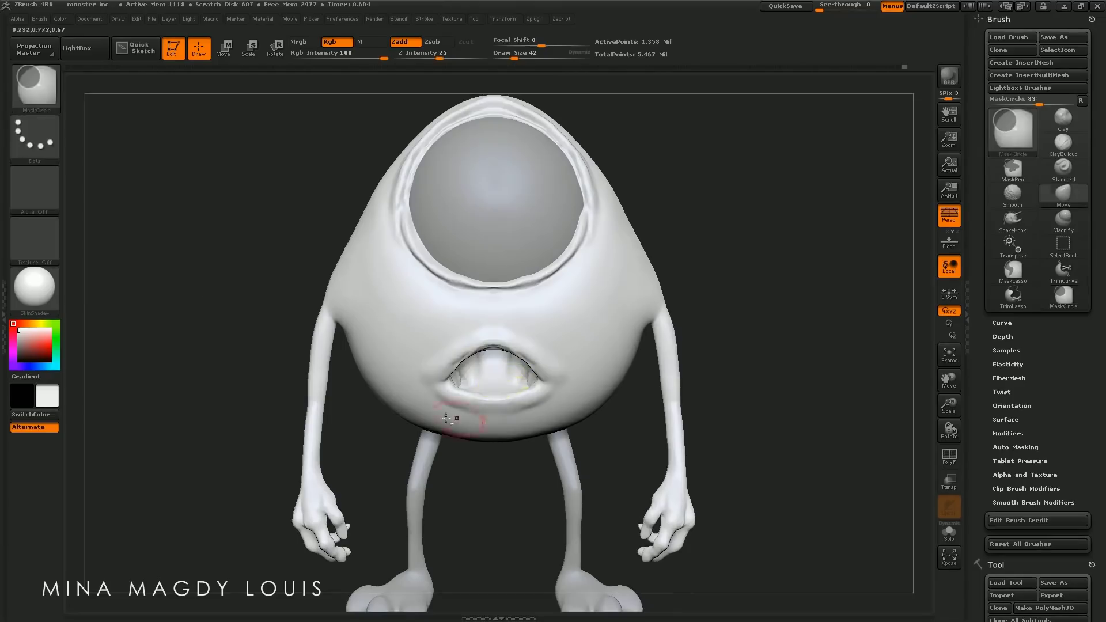
left_click_drag(313, 301, 519, 337, "alt")
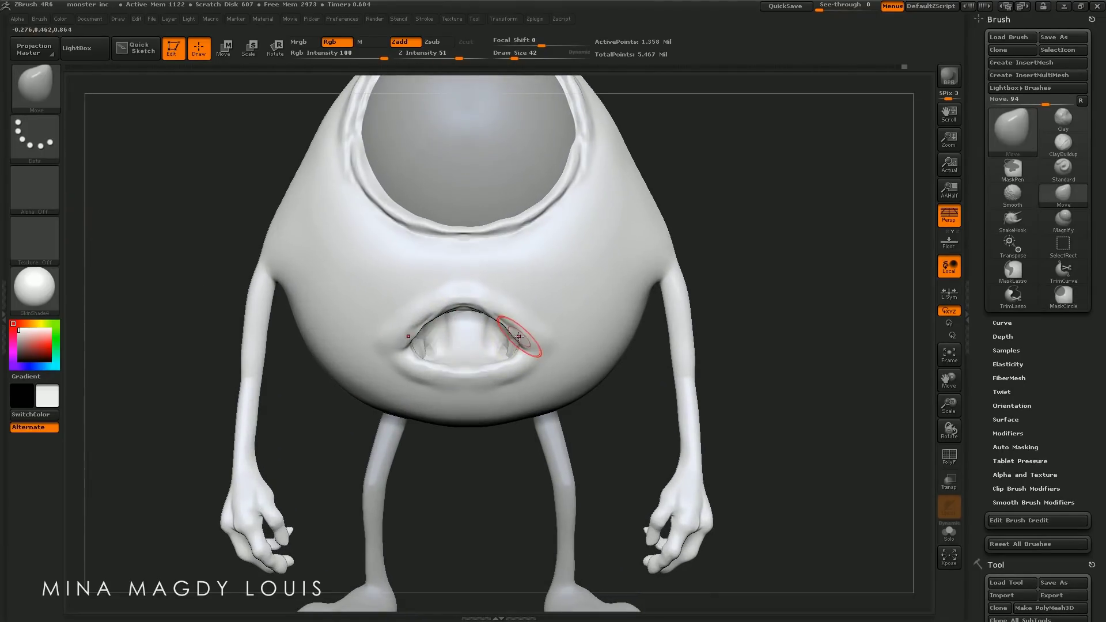
key("bracketright")
key("bracketright")
key("bracketright")
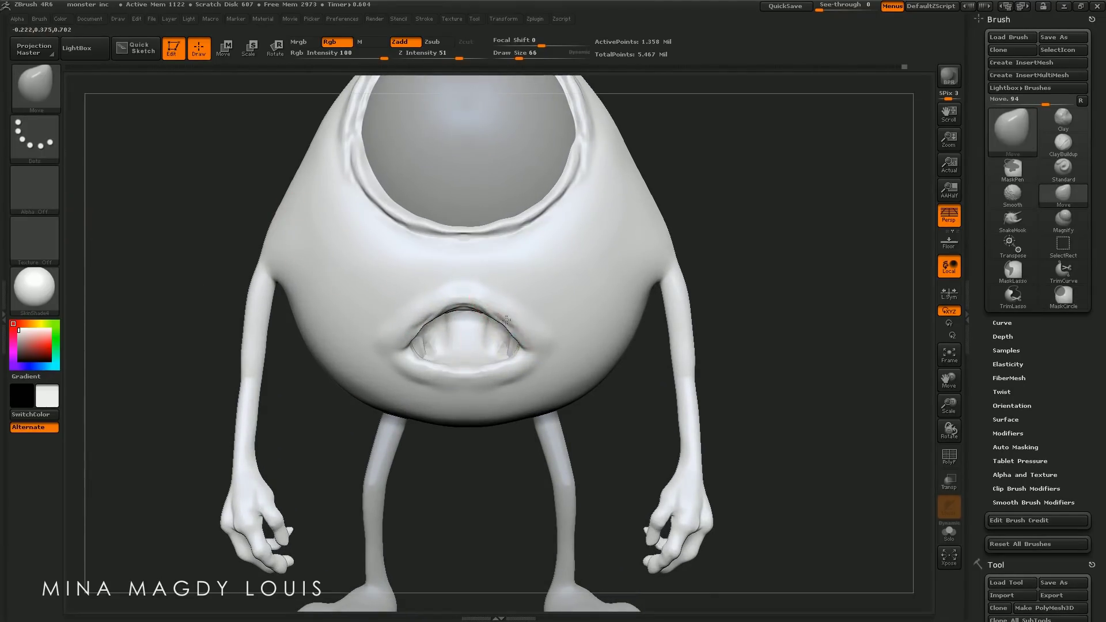
Pull the upper lip up, the lower lip down, and the mouth corners outward
left_click_drag(506, 315, 506, 318)
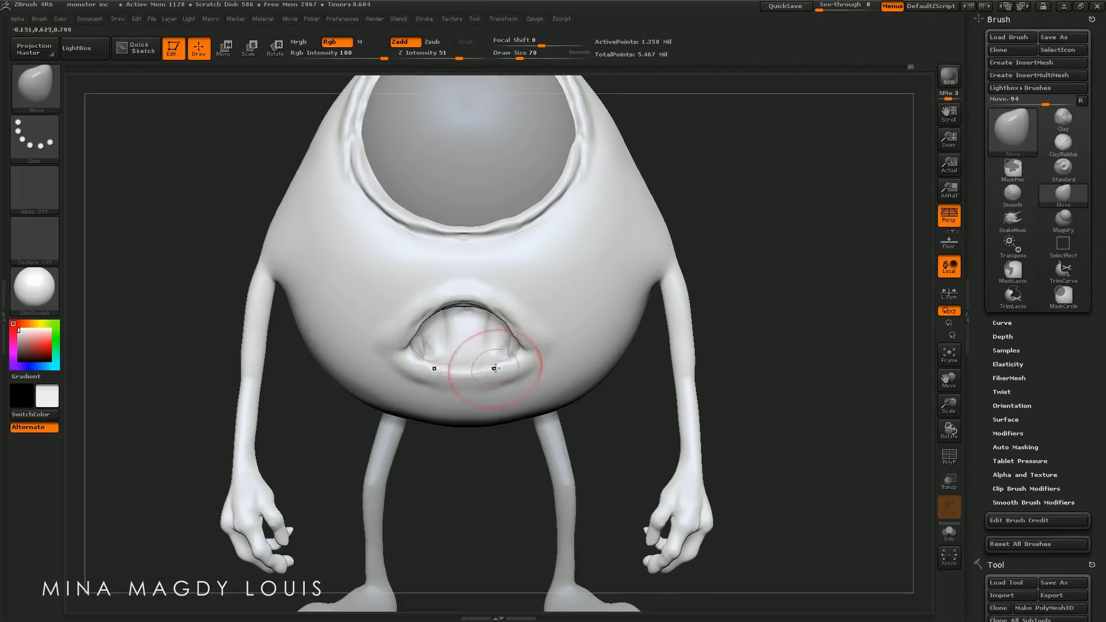
left_click_drag(494, 368, 472, 386)
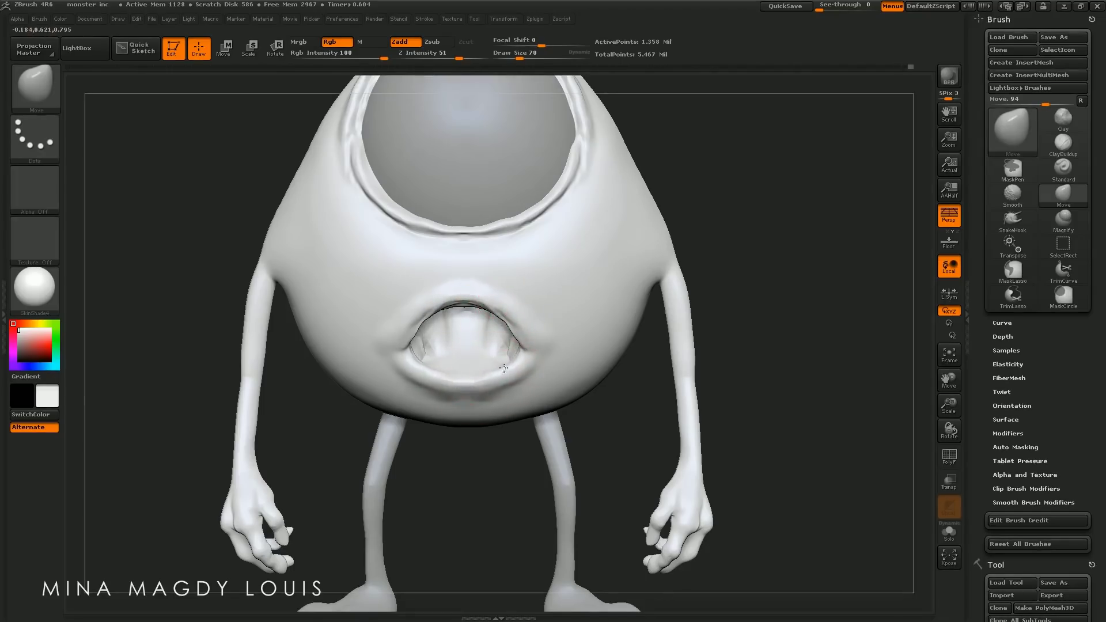
left_click_drag(520, 345, 528, 350)
key("bracketright")
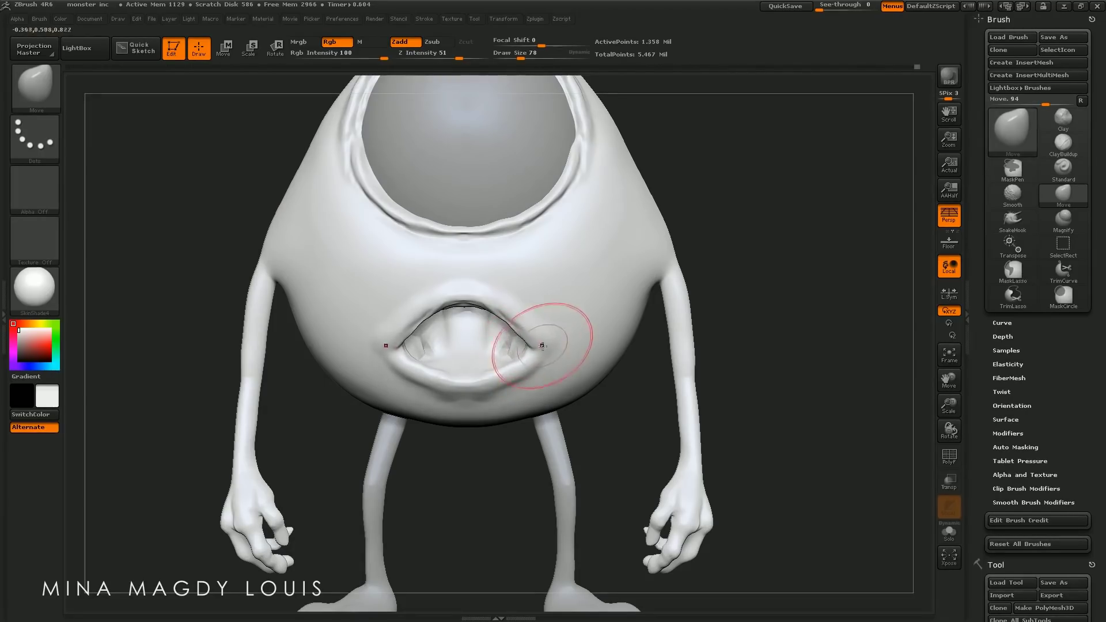
key("bracketleft")
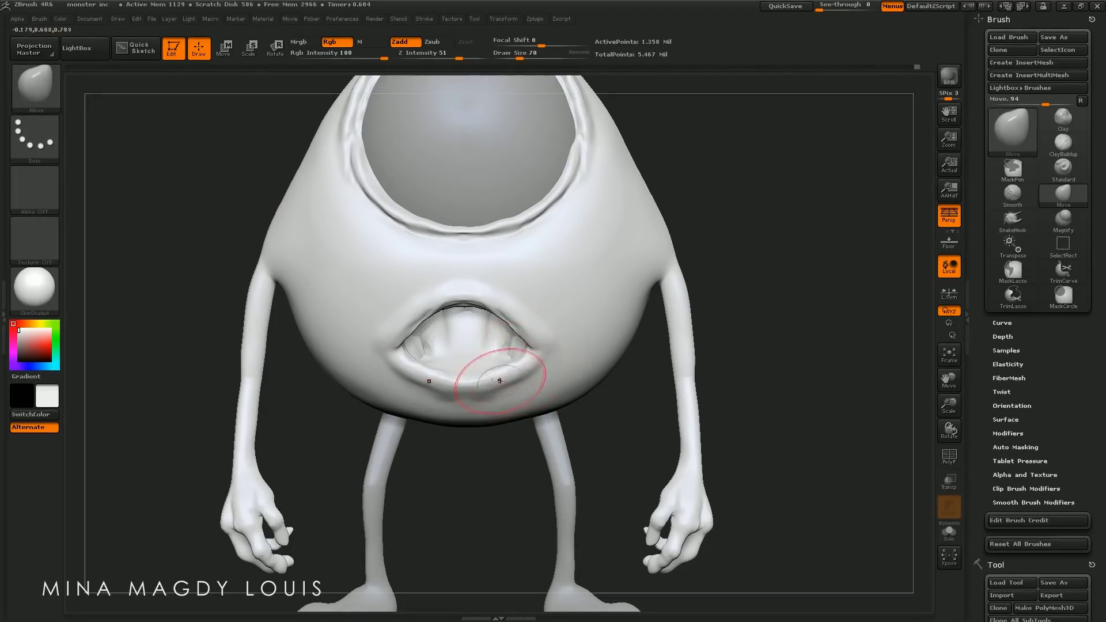
left_click_drag(475, 382, 465, 395)
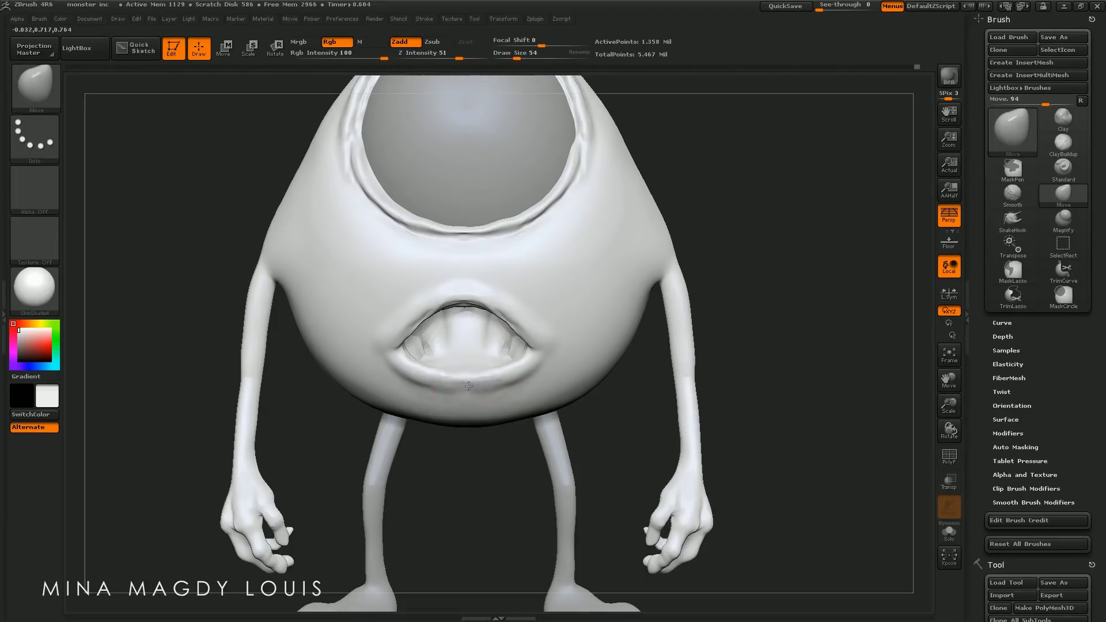
key("ctrl")
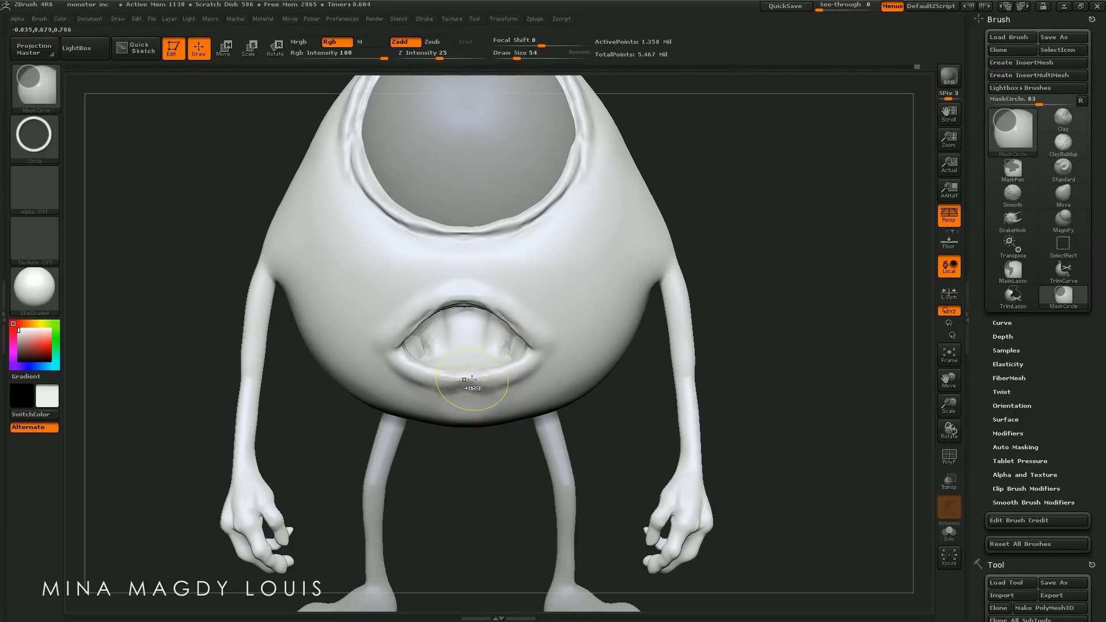
Reshape the lower and upper lips across the mouth, undoing and redoing the last stroke
left_click_drag(472, 379, 462, 390)
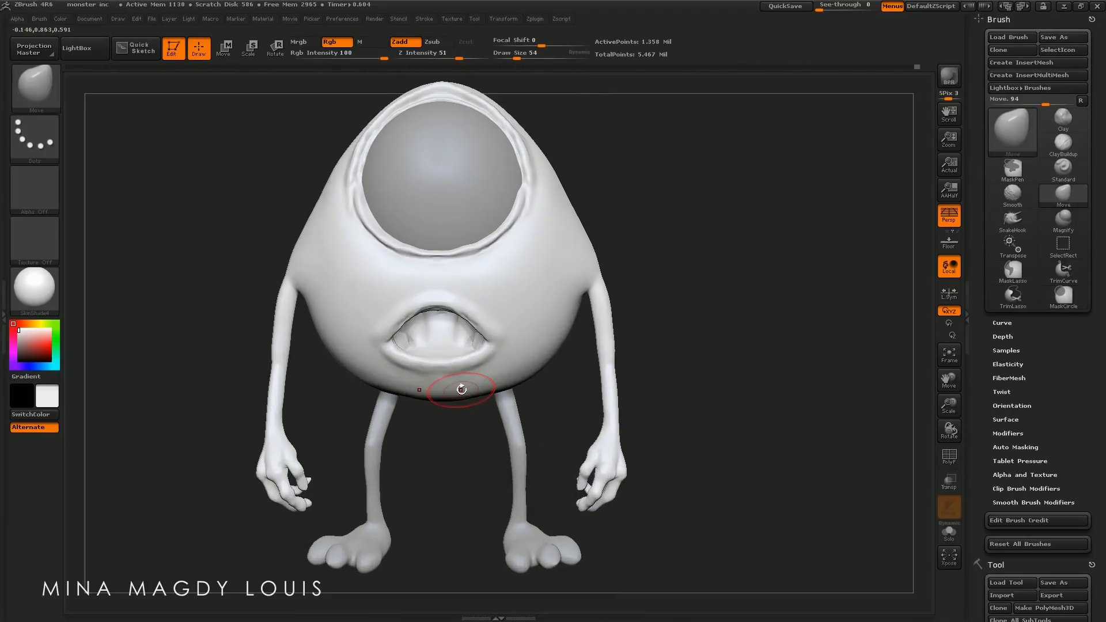
left_click_drag(436, 379, 436, 362)
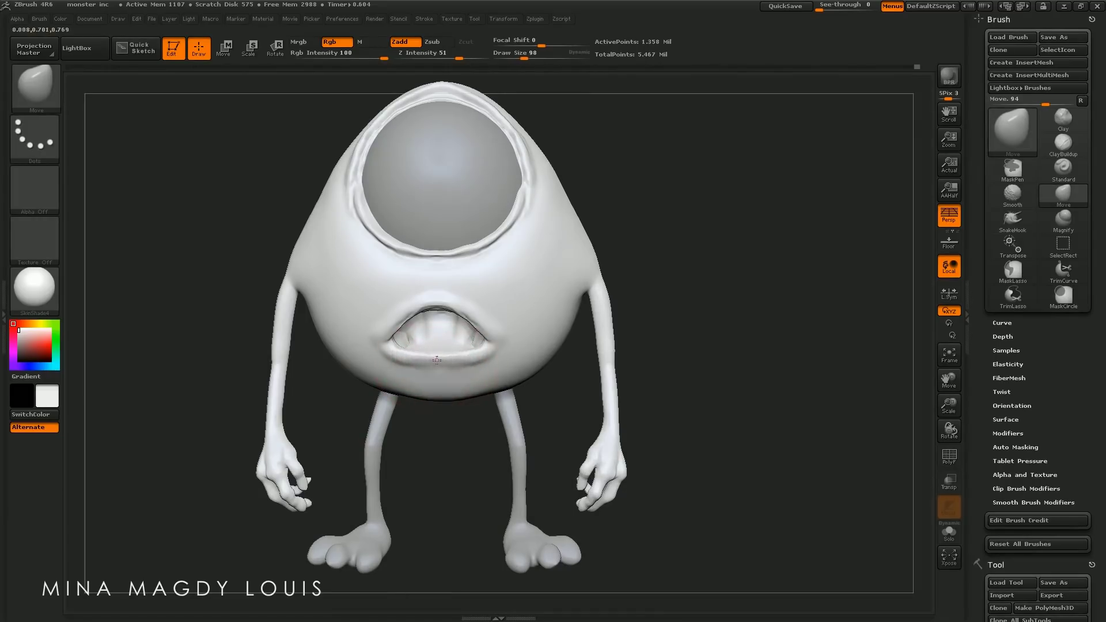
left_click_drag(437, 459, 480, 466, "alt")
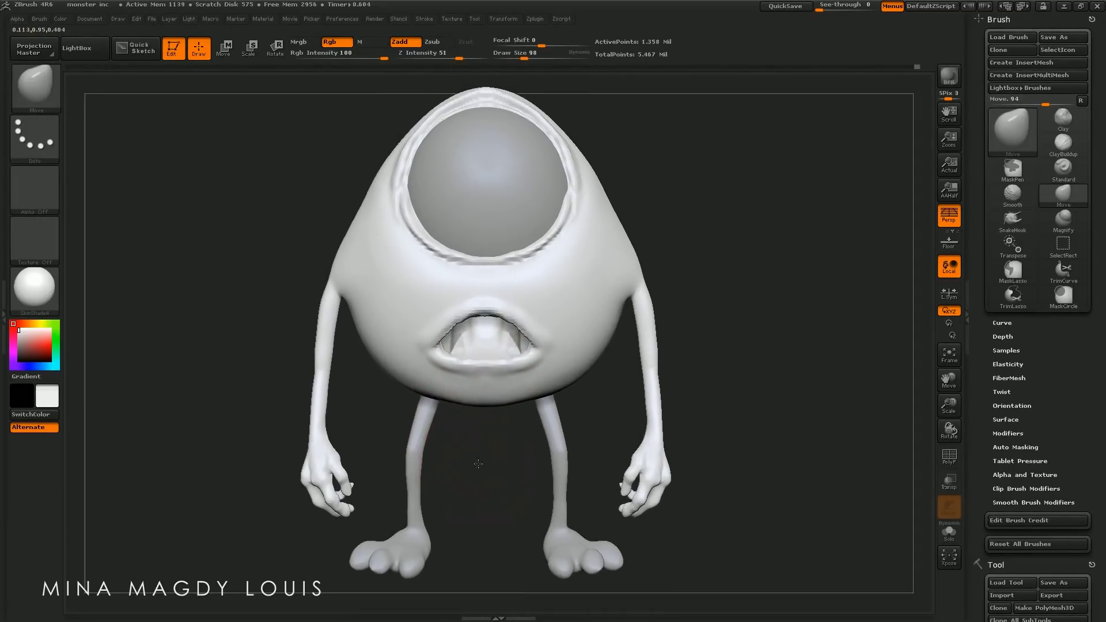
left_click_drag(439, 314, 531, 311)
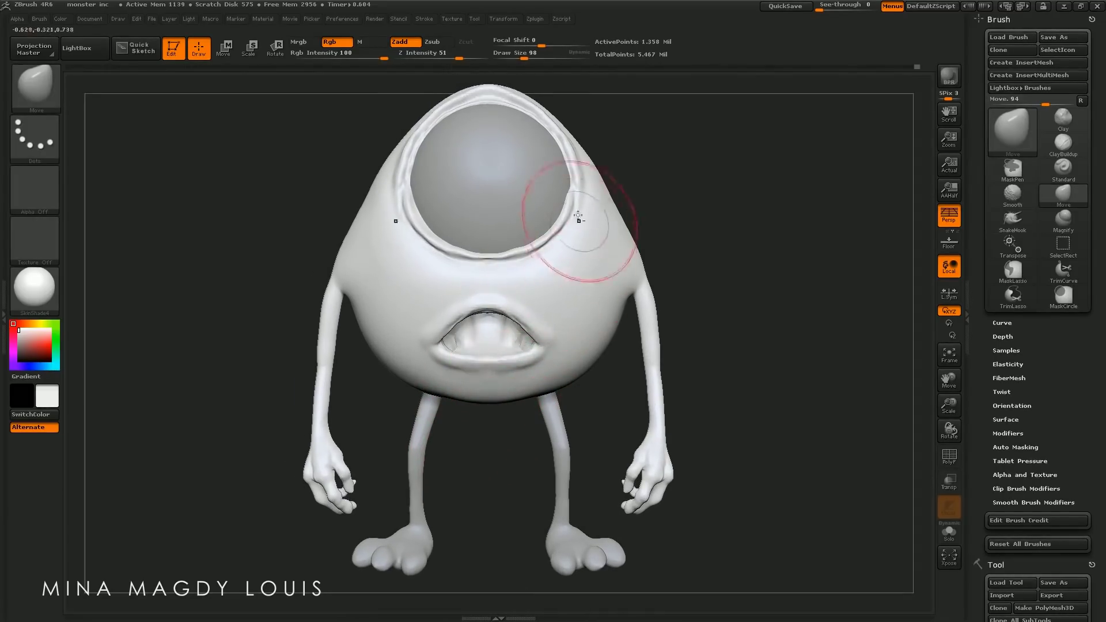
left_click_drag(529, 311, 550, 330, "alt")
key("ctrl+z")
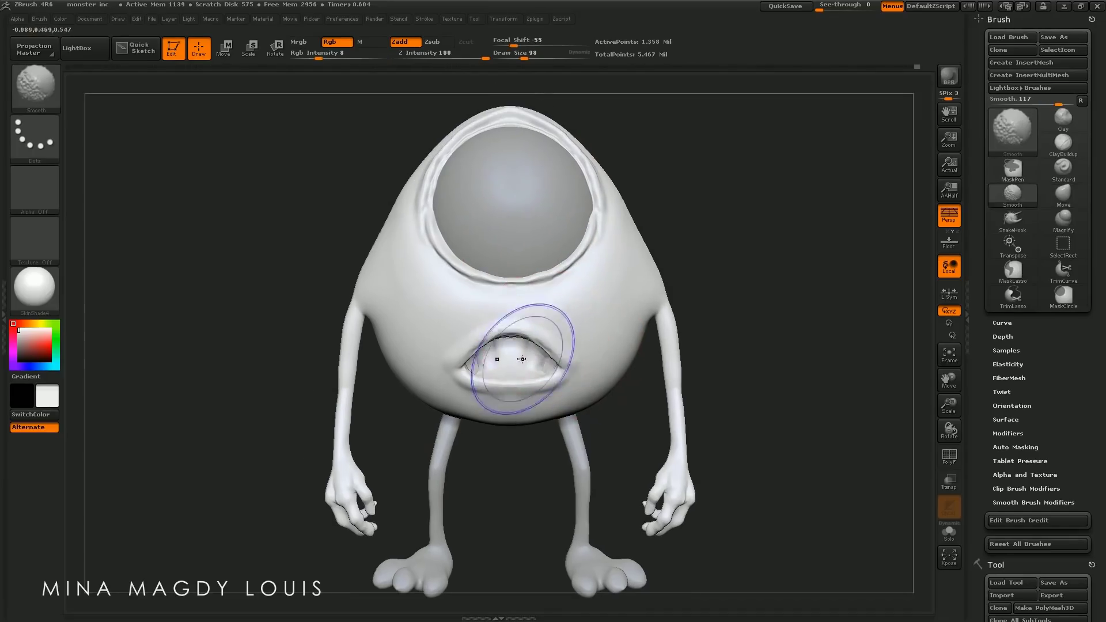
key("ctrl+shift+z")
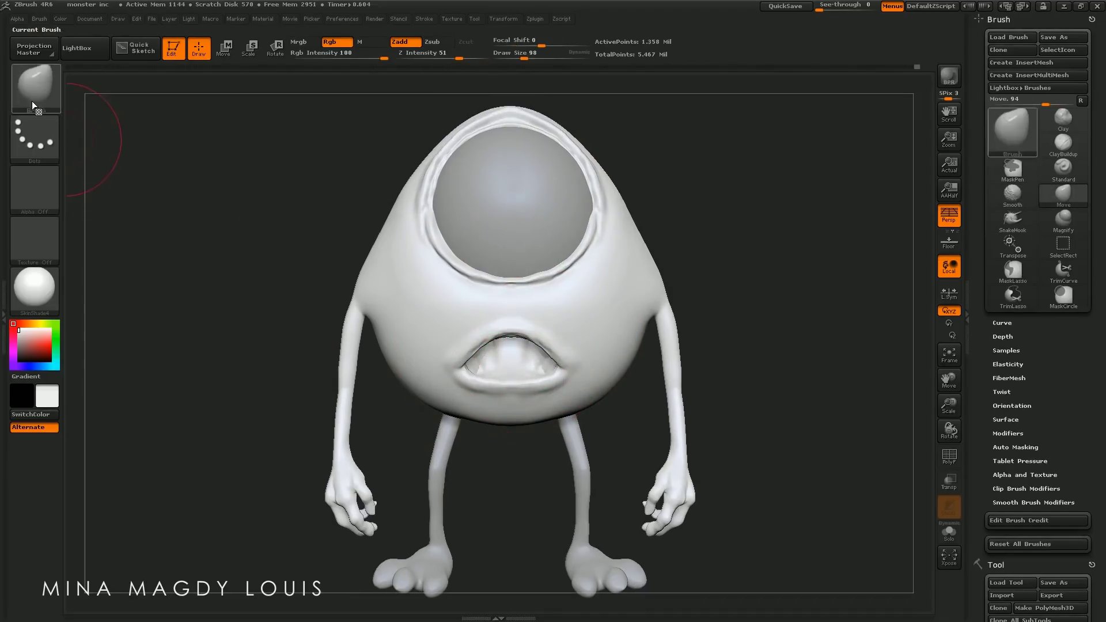
Apply a MaskCircle stroke near the lip, then choose the Clay brush and shrink it
key("ctrl+b")
key("m")
key("c")
mouse_move(476, 358)
left_mouse_down("alt")
mouse_move(555, 330)
mouse_move(458, 284)
mouse_move(475, 296)
mouse_move(493, 260)
mouse_move(538, 316)
mouse_move(482, 351)
left_mouse_up("alt")
key("b")
key("c")
key("l")
key("s")
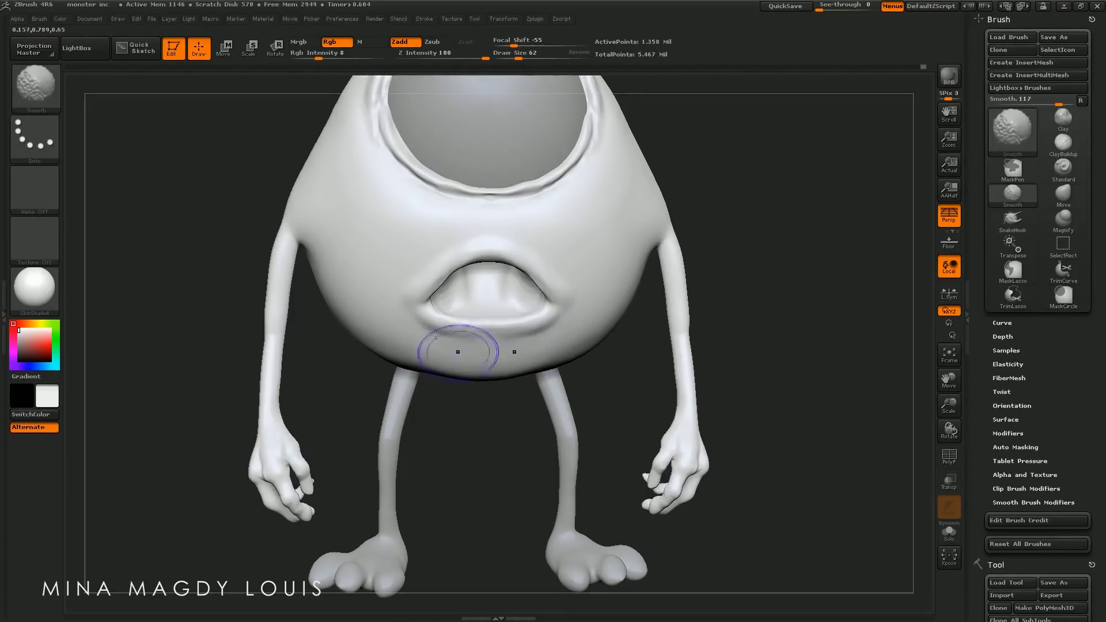
Build up the lower lip with the Standard brush, smooth it, then frame and orbit sideways
key("b")
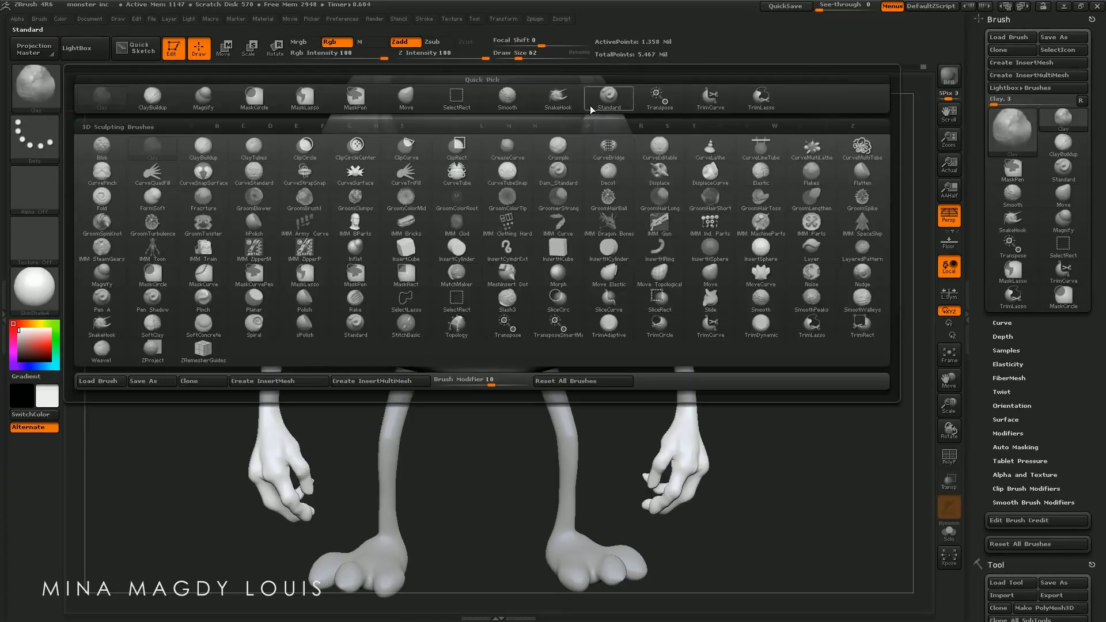
left_click(590, 106)
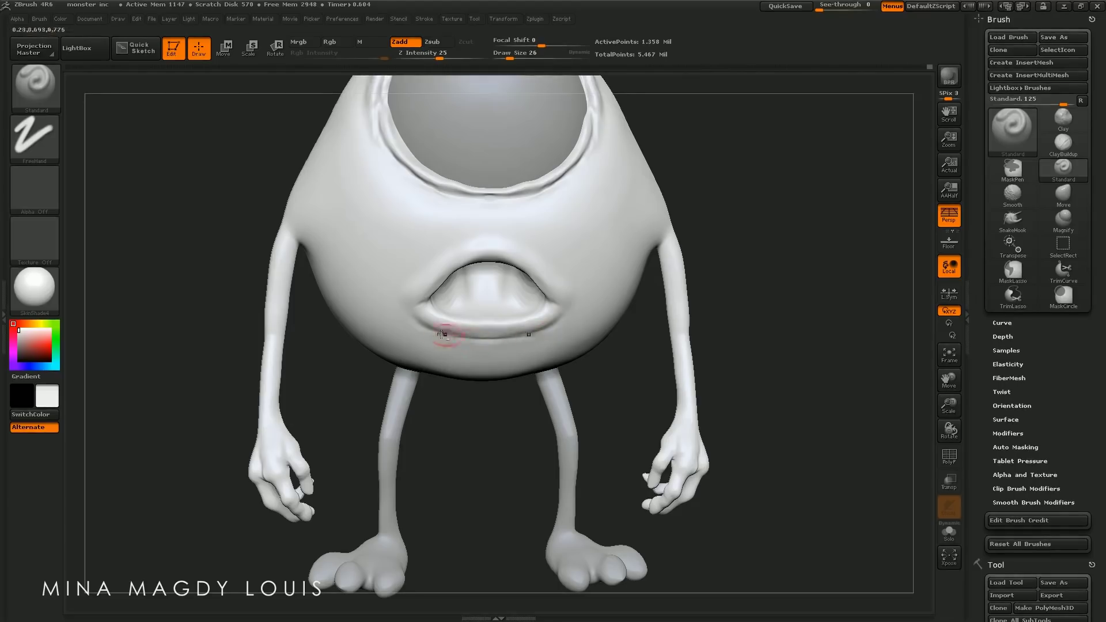
key("shift")
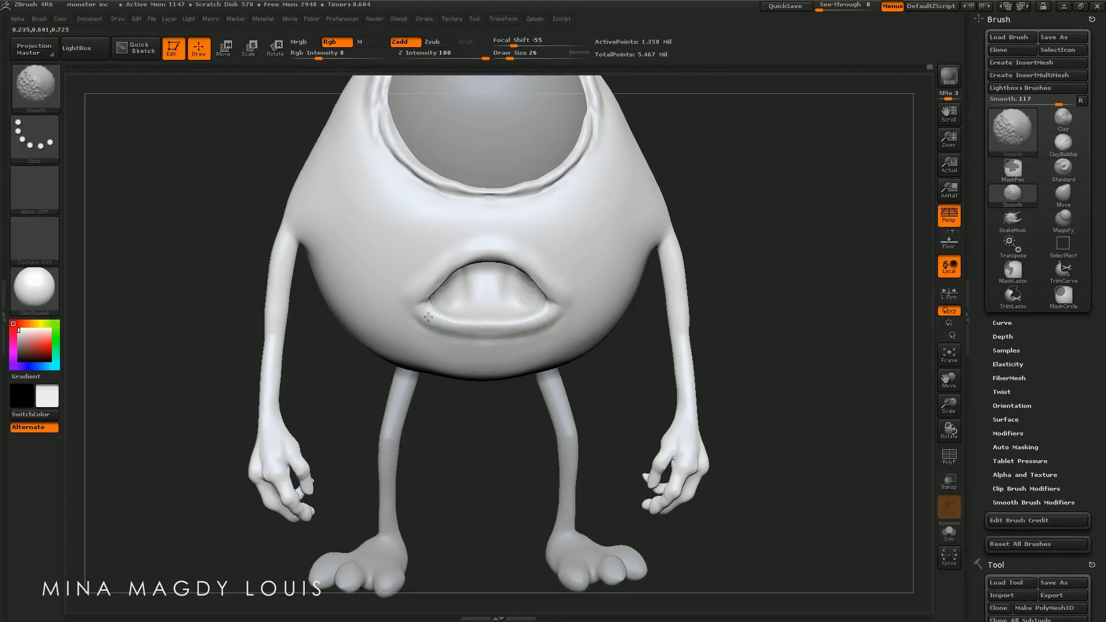
left_click_drag(428, 317, 457, 332, "shift")
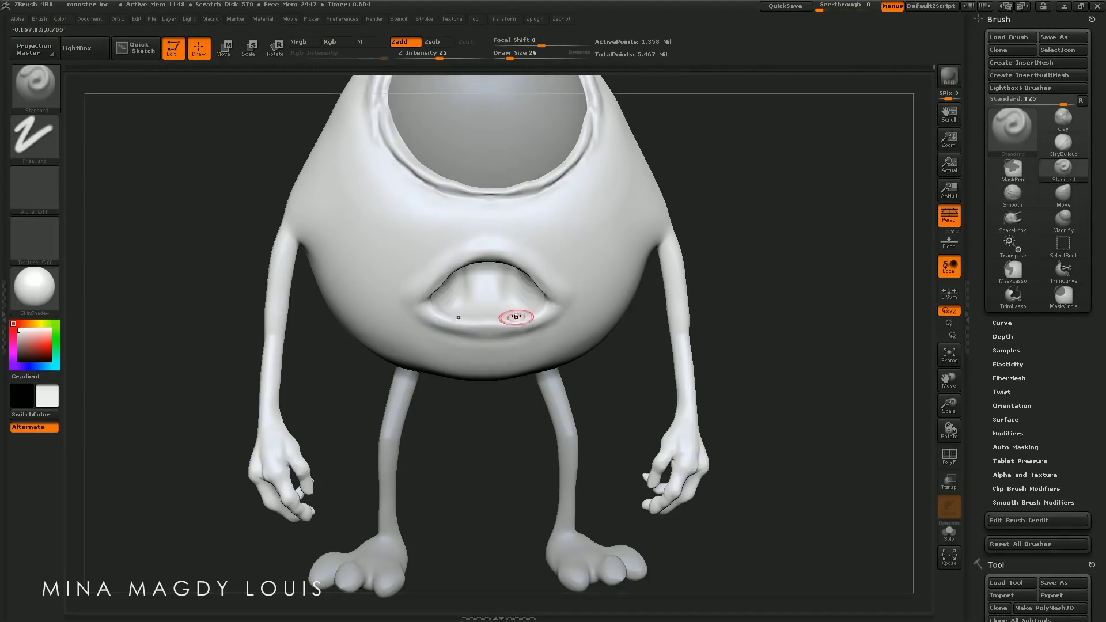
key("f")
mouse_move(501, 191)
left_mouse_down()
mouse_move(484, 308)
mouse_move(464, 346)
left_mouse_up()
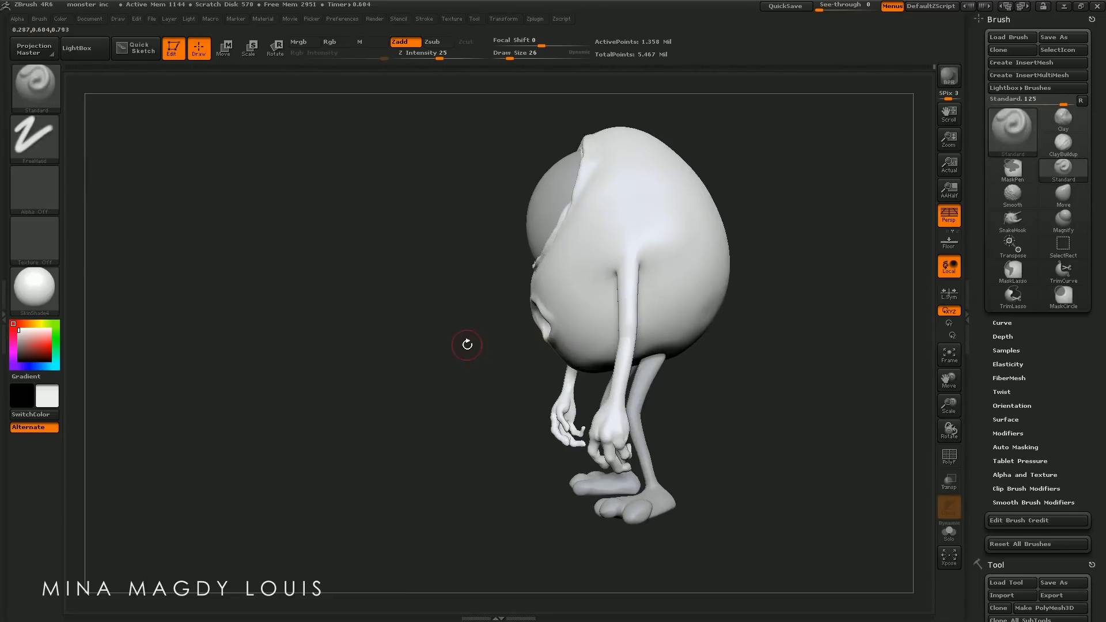
With a wider Move brush, push the side of the mouth into a rounder pout
left_click(32, 78)
left_click(395, 107)
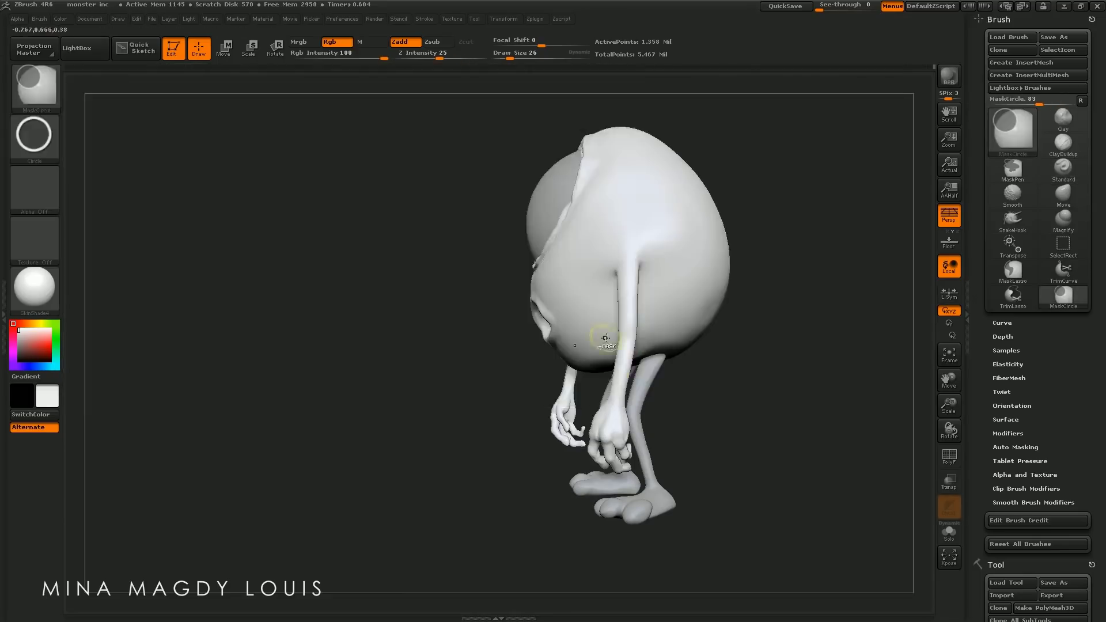
left_click_drag(403, 259, 483, 313, "alt")
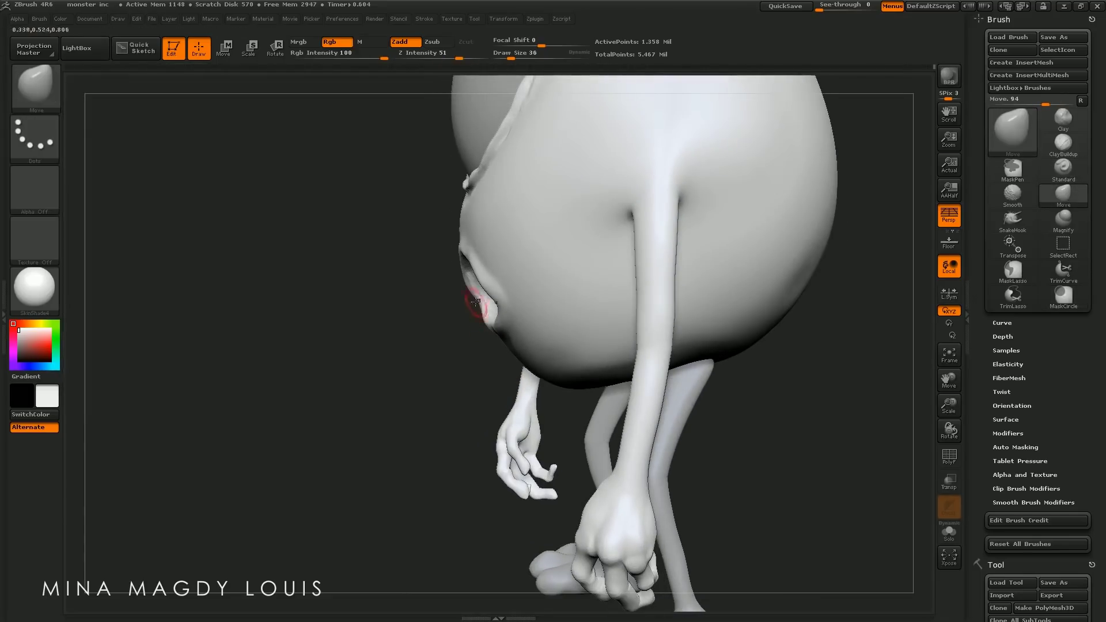
left_click_drag(466, 268, 478, 268)
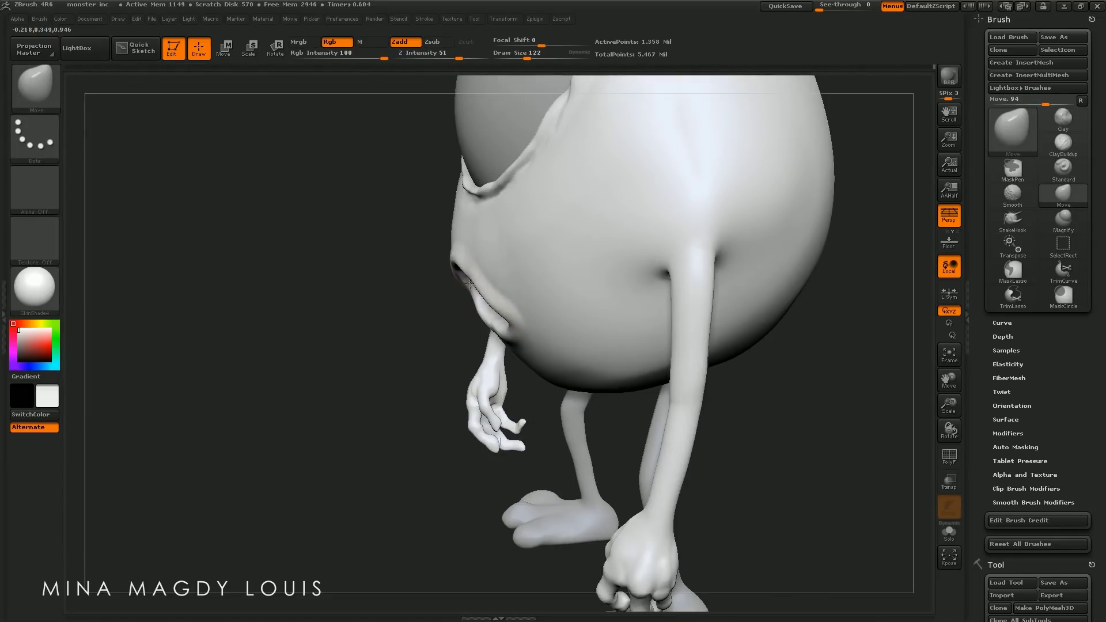
mouse_move(415, 271)
left_mouse_down()
mouse_move(450, 264)
mouse_move(456, 291)
mouse_move(497, 319)
mouse_move(456, 317)
mouse_move(483, 303)
mouse_move(530, 336)
mouse_move(531, 365)
mouse_move(548, 320)
left_mouse_up()
key("f")
Orbit around the monster, zoom to the face, and select the eye SubTool PM3D_Sphere3D
key("shift")
key("ctrl")
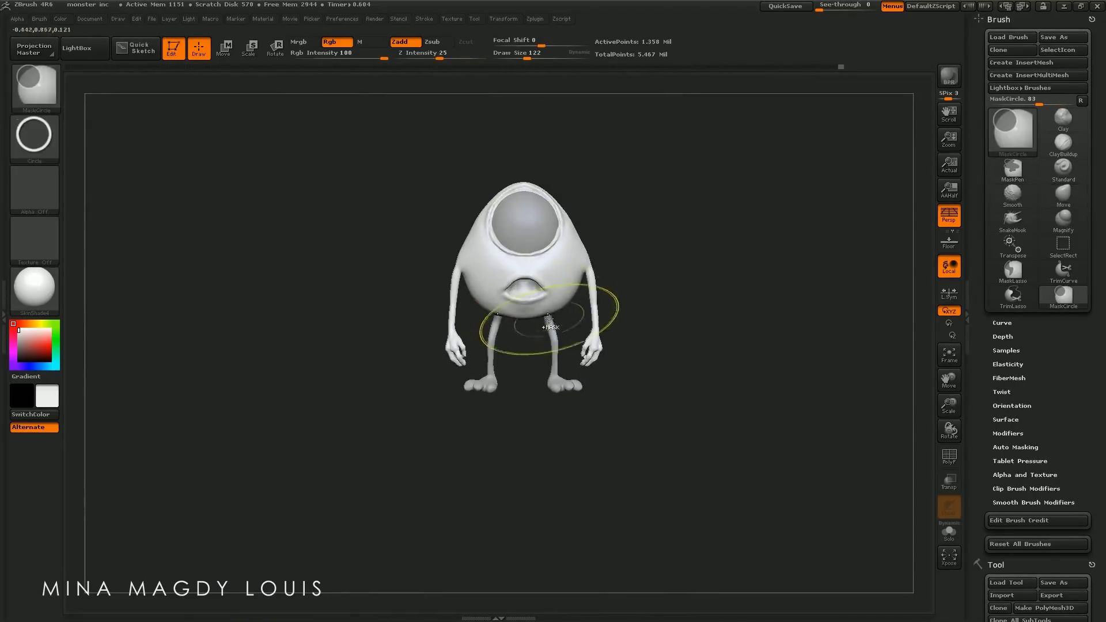
mouse_move(626, 353)
left_mouse_down()
mouse_move(494, 339)
mouse_move(507, 334)
left_mouse_up()
key("ctrl")
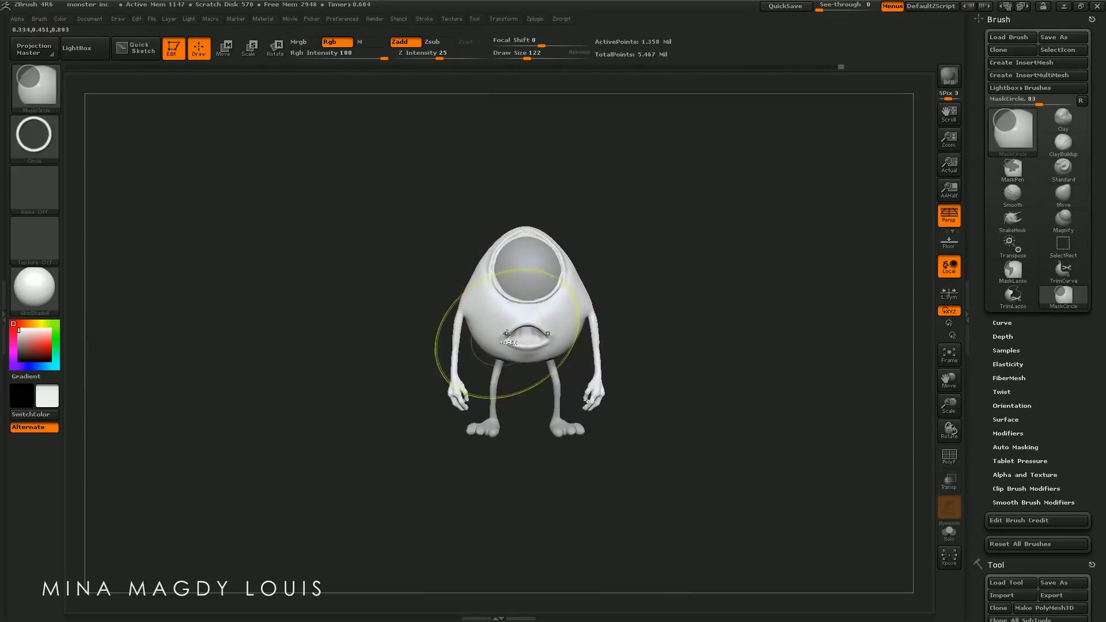
mouse_move(680, 369)
left_mouse_down("alt")
mouse_move(668, 346)
mouse_move(672, 363)
left_mouse_up("alt")
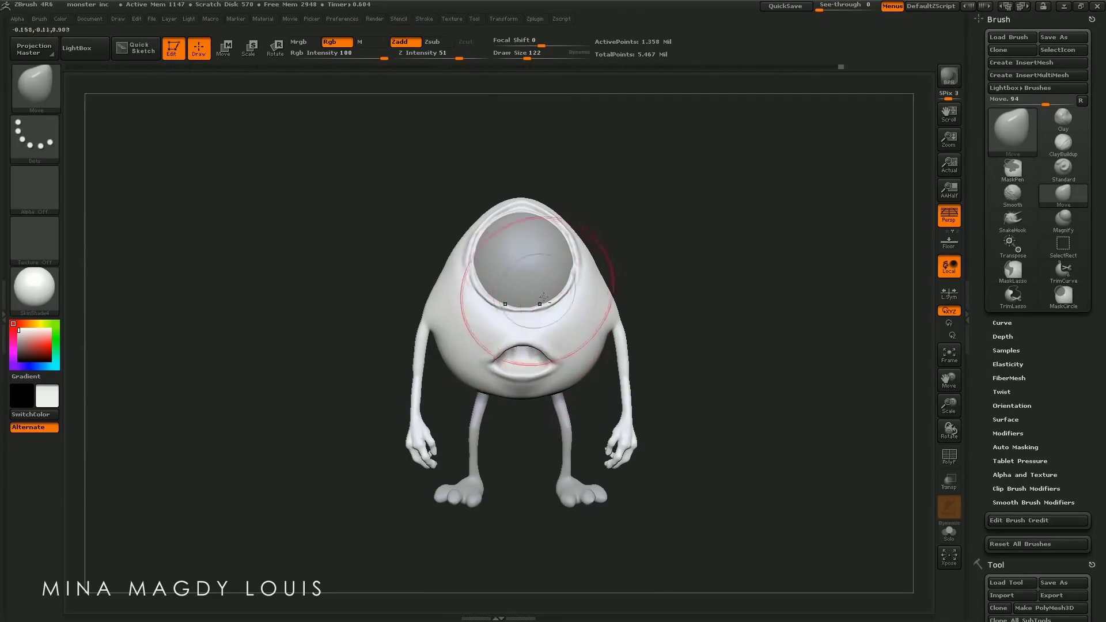
left_click(568, 293, "alt")
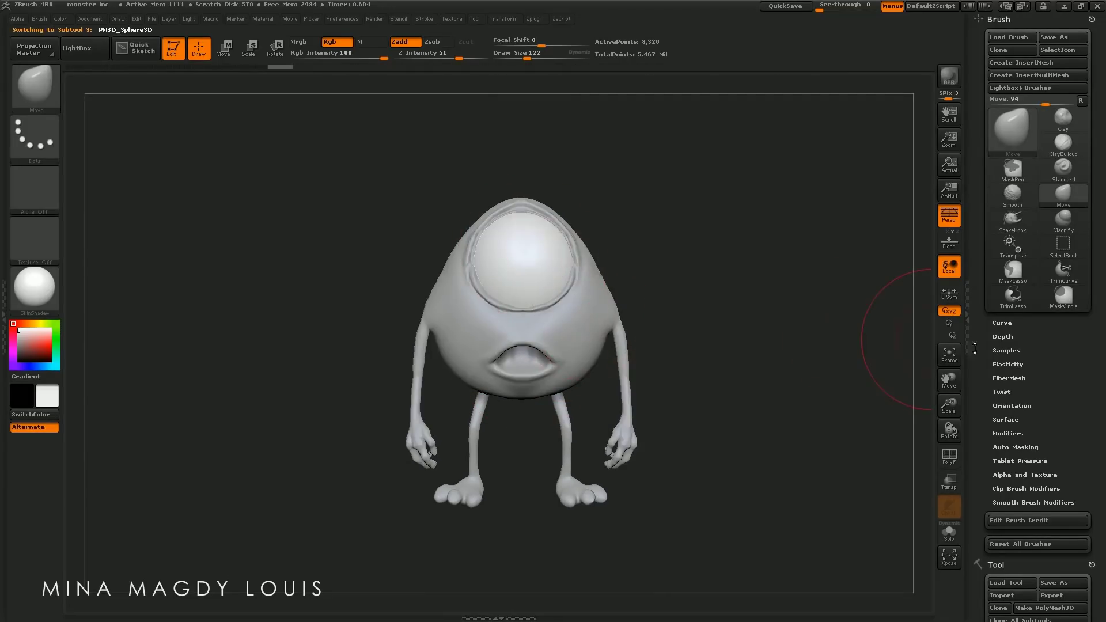
left_click_drag(977, 390, 985, 317)
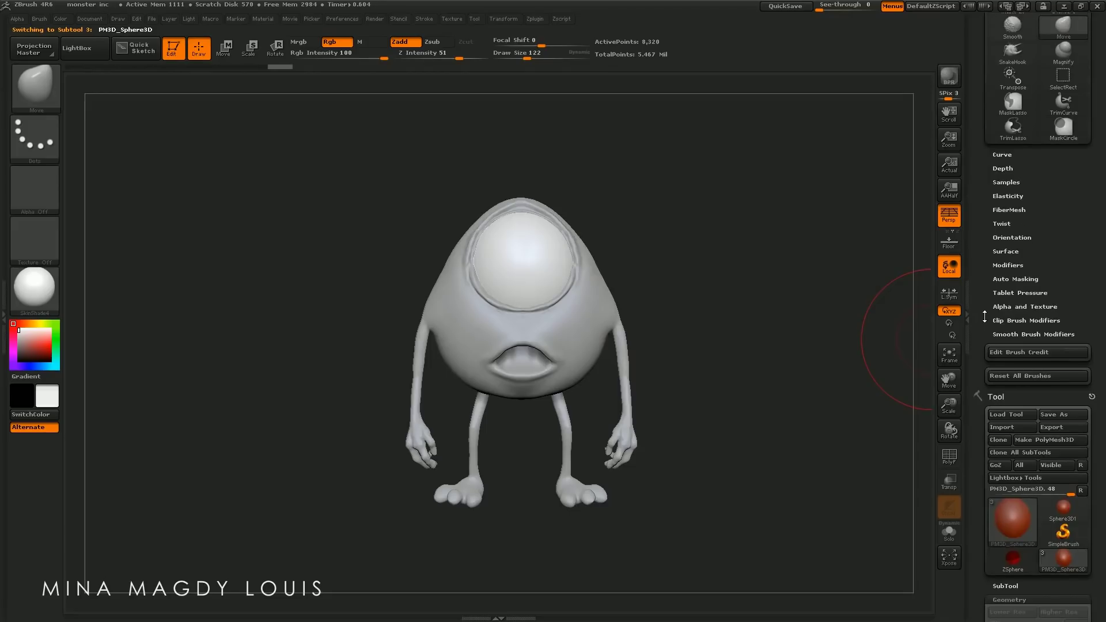
left_click_drag(634, 277, 603, 303, "alt")
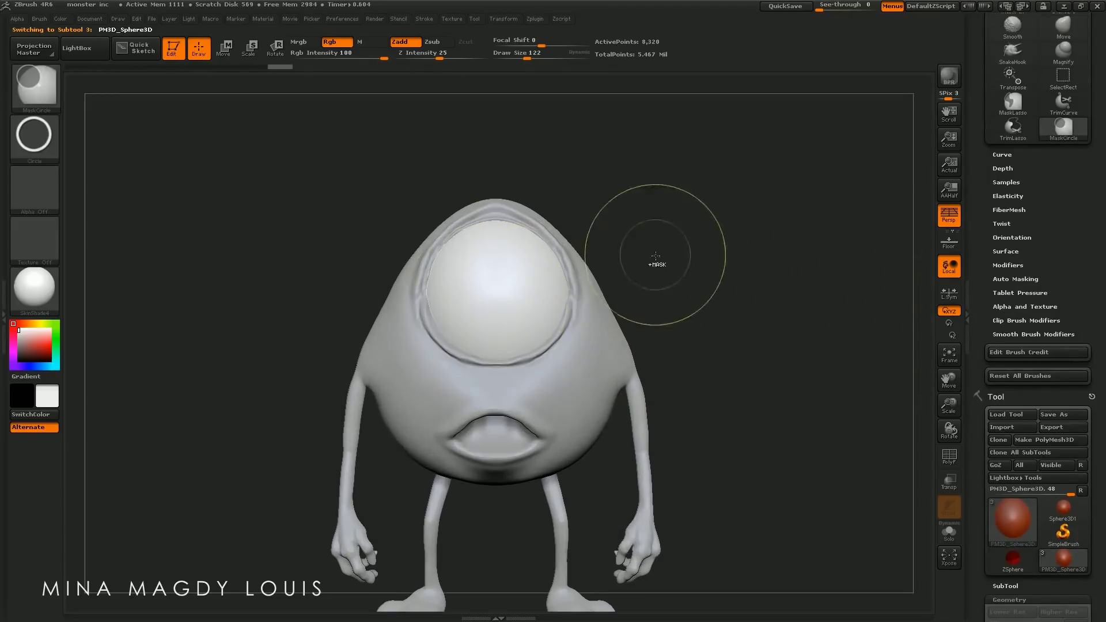
left_click_drag(500, 299, 463, 329, "ctrl")
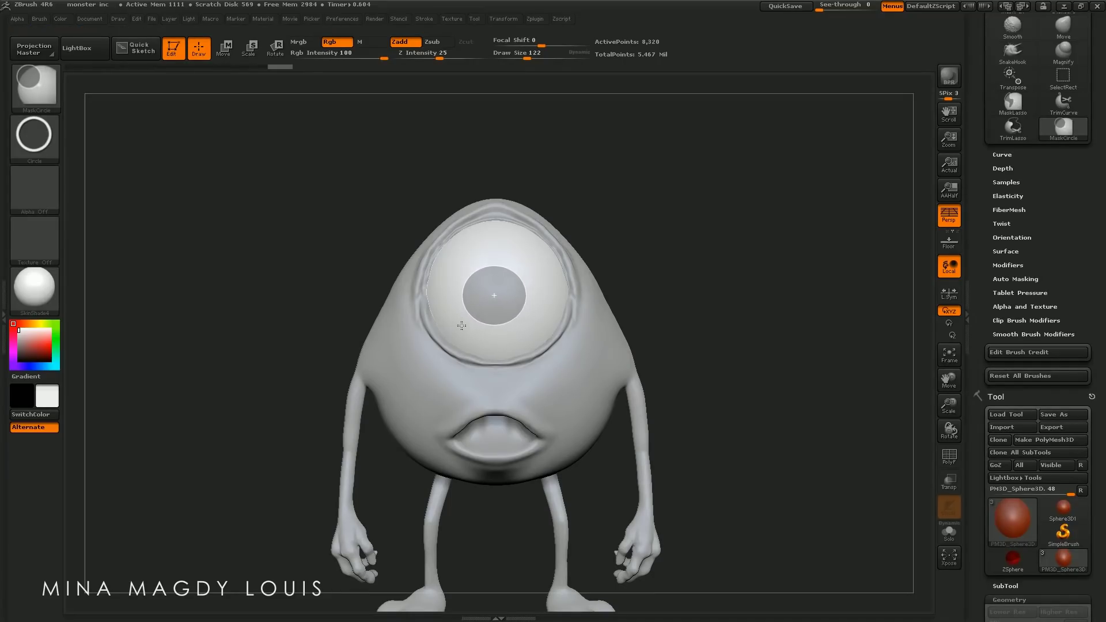
left_click_drag(463, 326, 463, 326, "ctrl")
left_click(1064, 26)
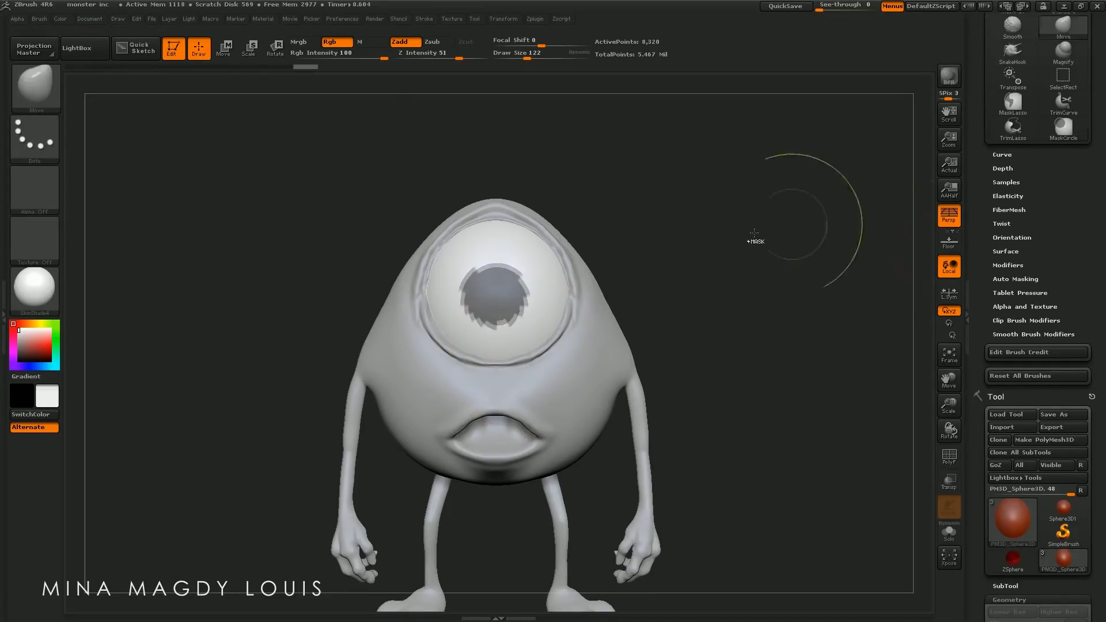
left_click(899, 219, "ctrl")
scroll(1004, 160, "up", 5)
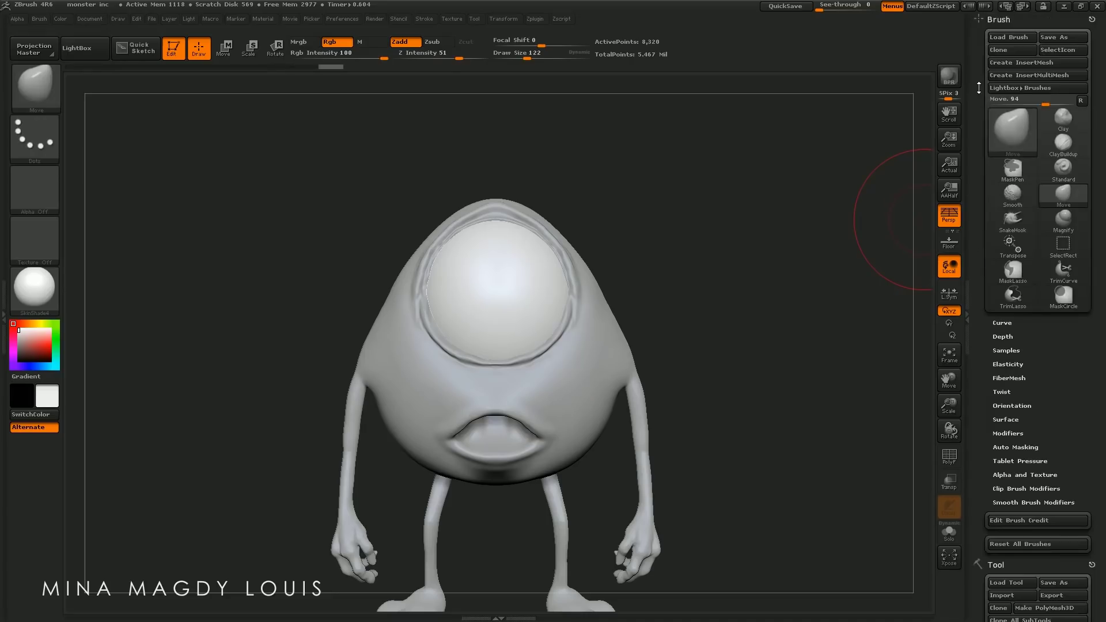
Divide the eyeball in Tool > Geometry up to SDiv 5
scroll(1032, 295, "down", 1)
scroll(1005, 297, "down", 5)
scroll(1017, 290, "down", 10)
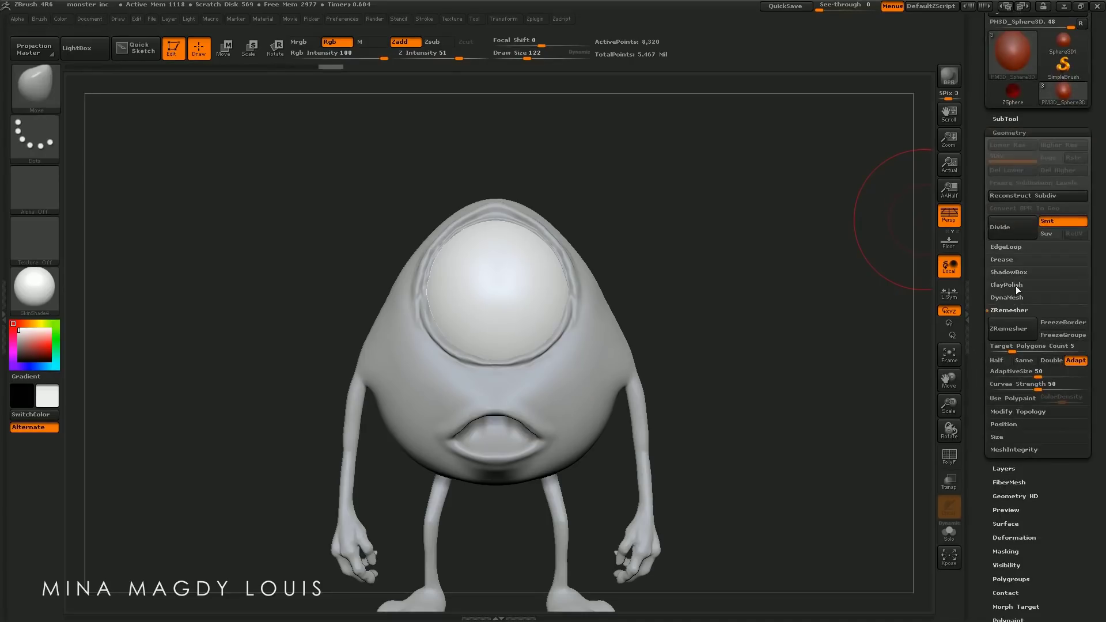
left_click(1010, 119)
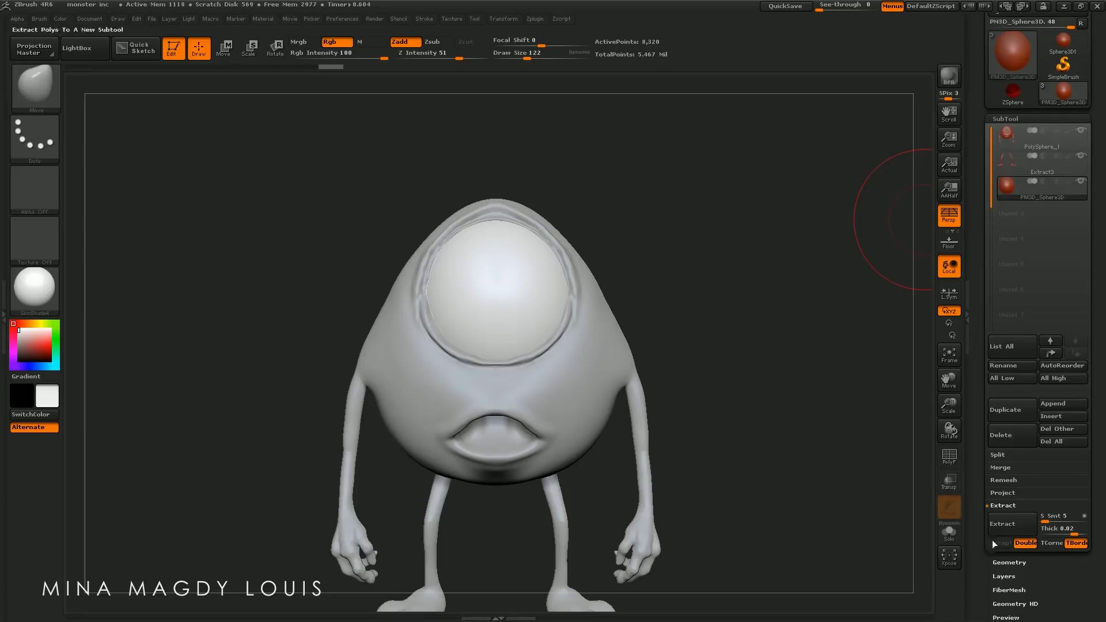
left_click(1015, 118)
left_click(1018, 227)
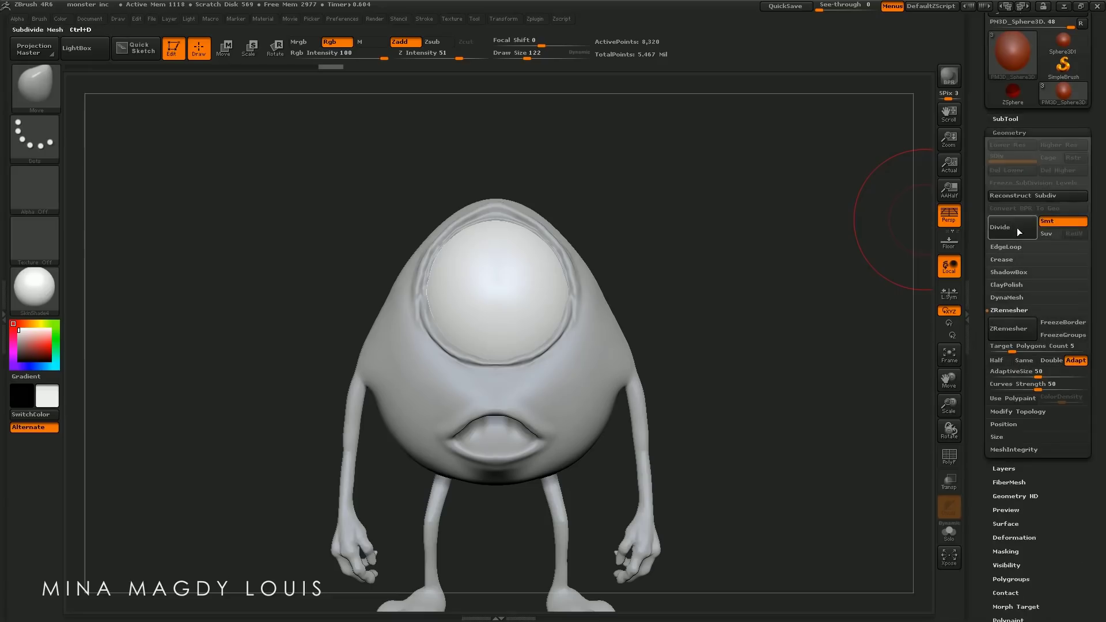
left_click(1018, 227)
left_click(1018, 227)
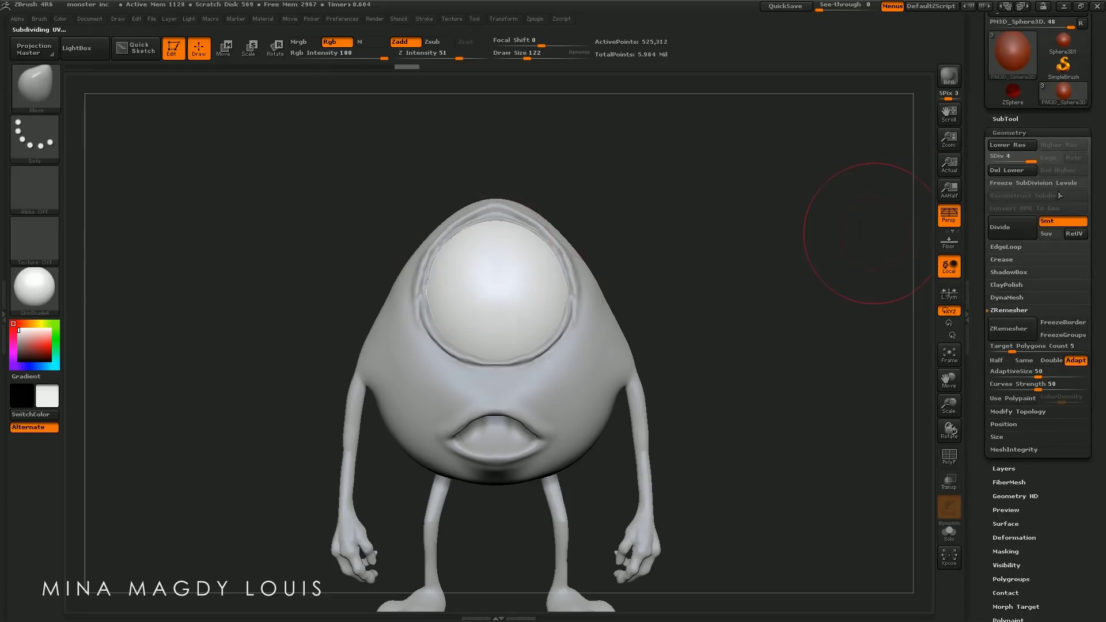
left_click(1023, 229)
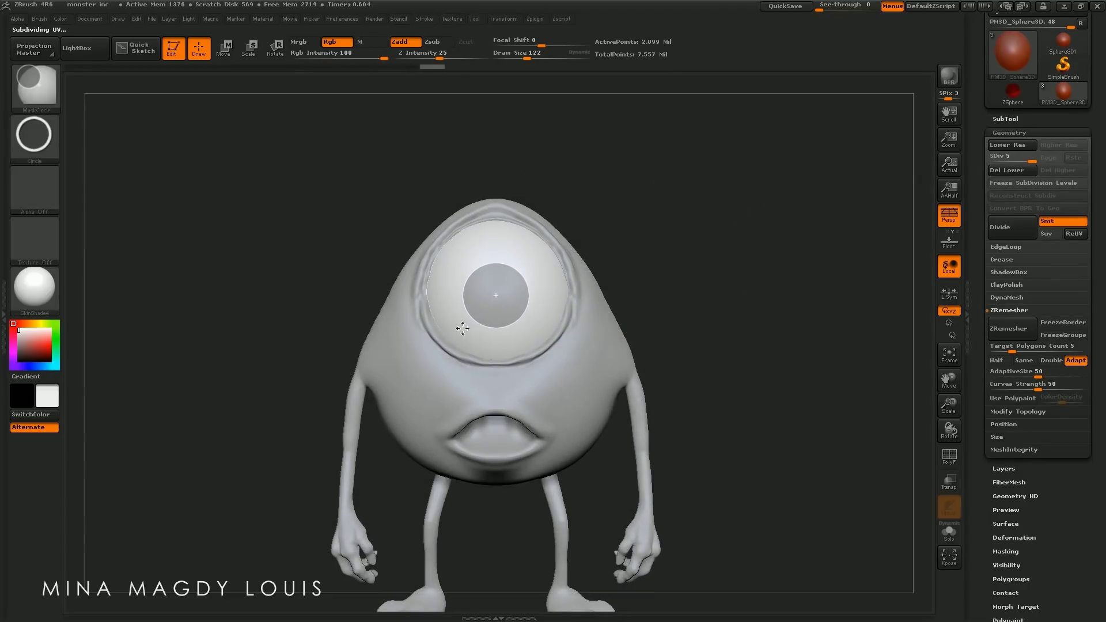
Mask a round pupil at the eye's centre and switch to Transpose Move
mouse_move(458, 329)
left_mouse_down()
mouse_move(473, 331)
mouse_move(490, 301)
left_mouse_up()
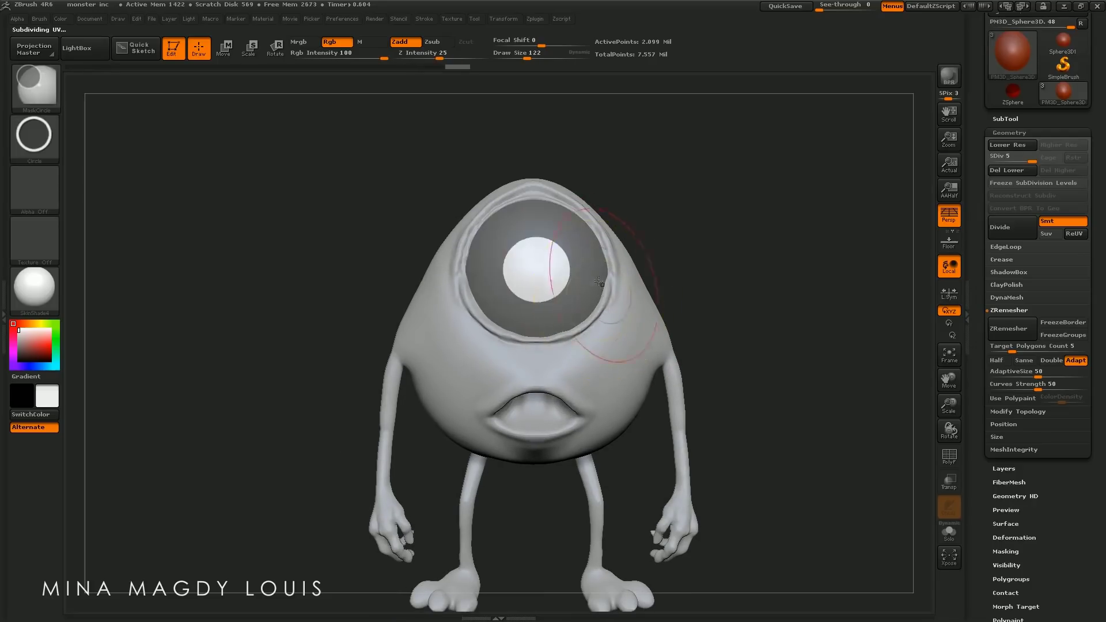
mouse_move(741, 259)
left_mouse_down()
mouse_move(562, 241)
mouse_move(616, 268)
mouse_move(642, 224)
mouse_move(610, 268)
left_mouse_up()
left_click(224, 48)
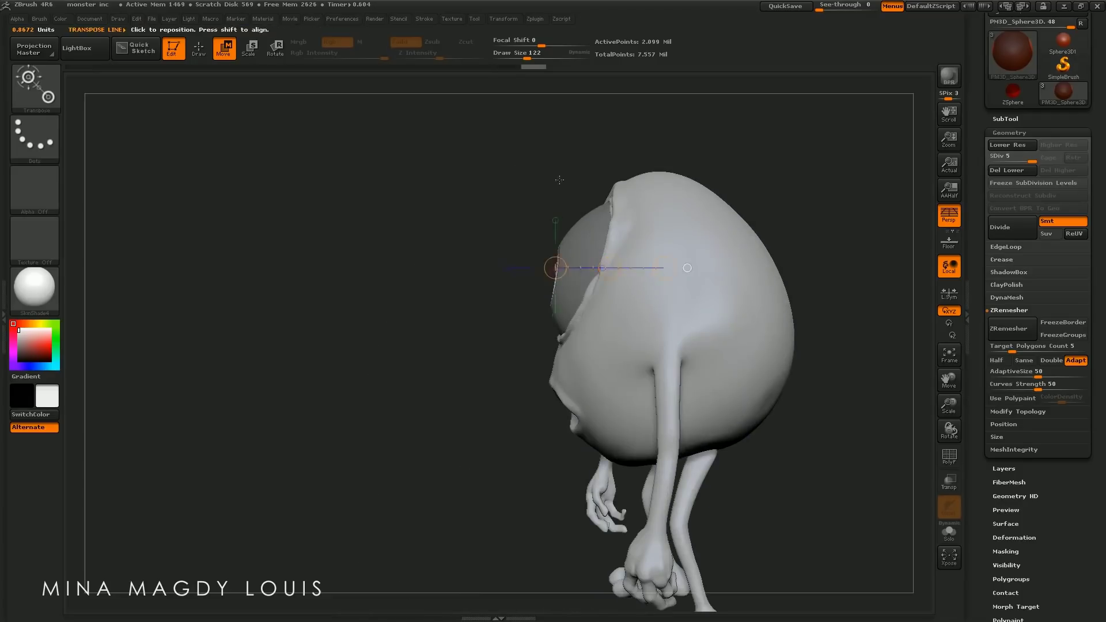
Face the monster front, pick MaskCircle, then invert and clear the eye mask
left_click_drag(556, 264, 566, 210, "shift")
key("b")
key("m")
key("c")
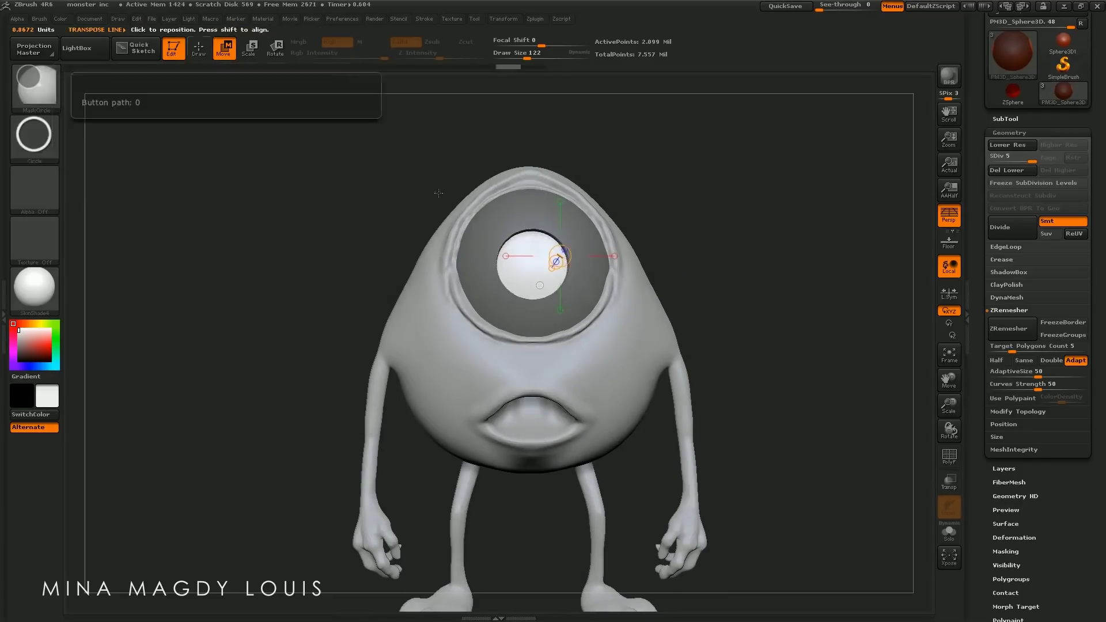
left_click(700, 153, "ctrl")
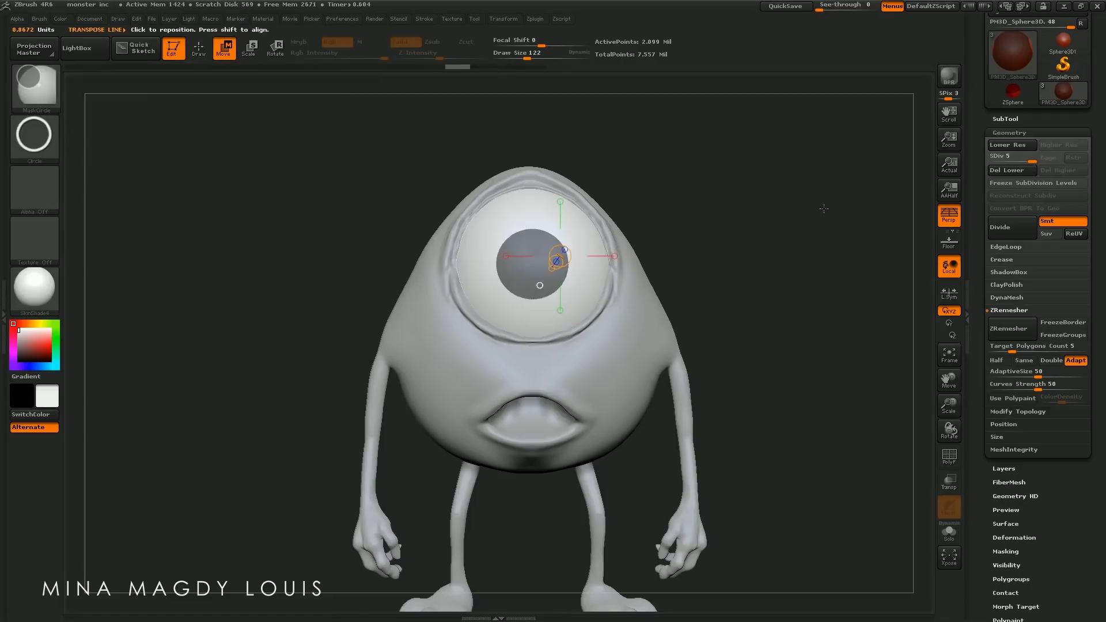
left_click_drag(759, 243, 783, 230, "ctrl")
Duplicate the eyeball SubTool and hide the original, returning to Draw mode
left_click(1005, 119)
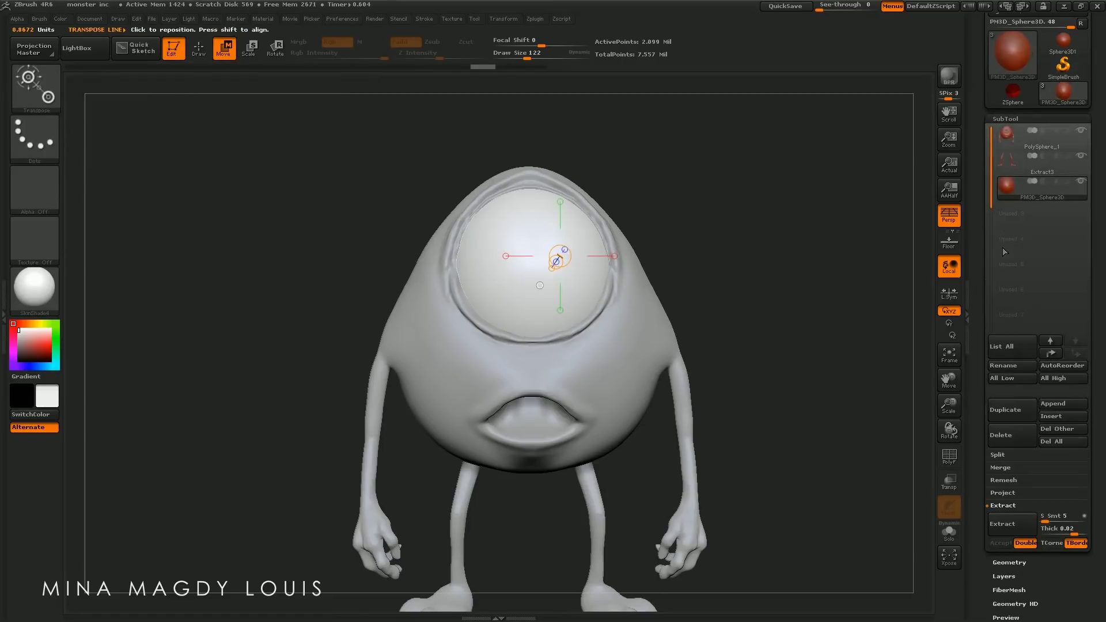
left_click(1005, 410)
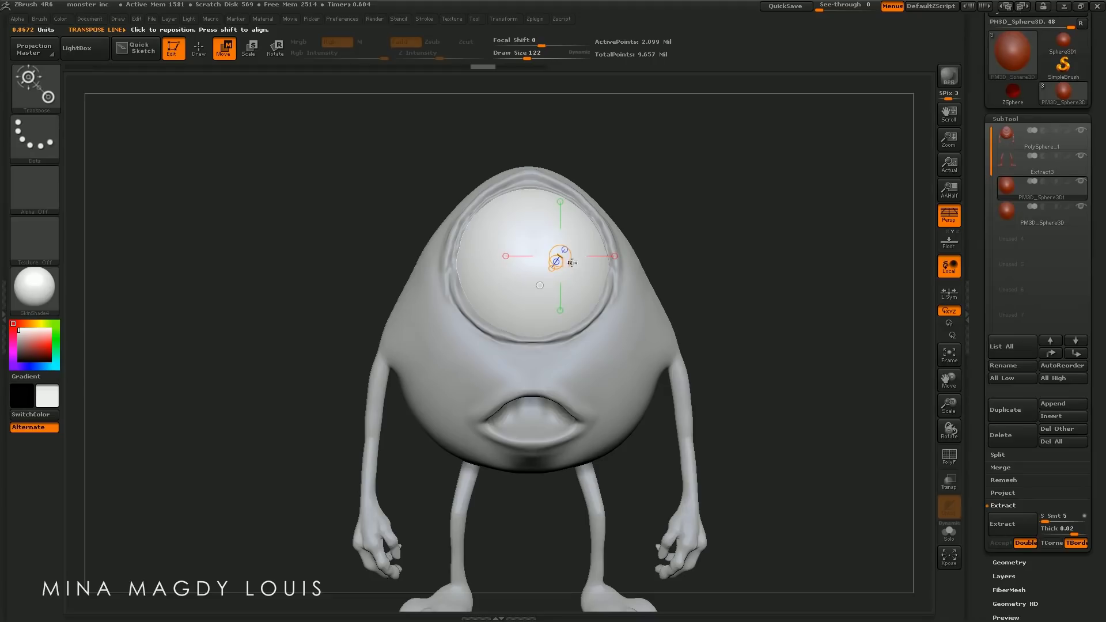
left_click(1081, 207)
key("q")
Mask a circular pupil area over the eye
left_click_drag(664, 248, 648, 265, "ctrl")
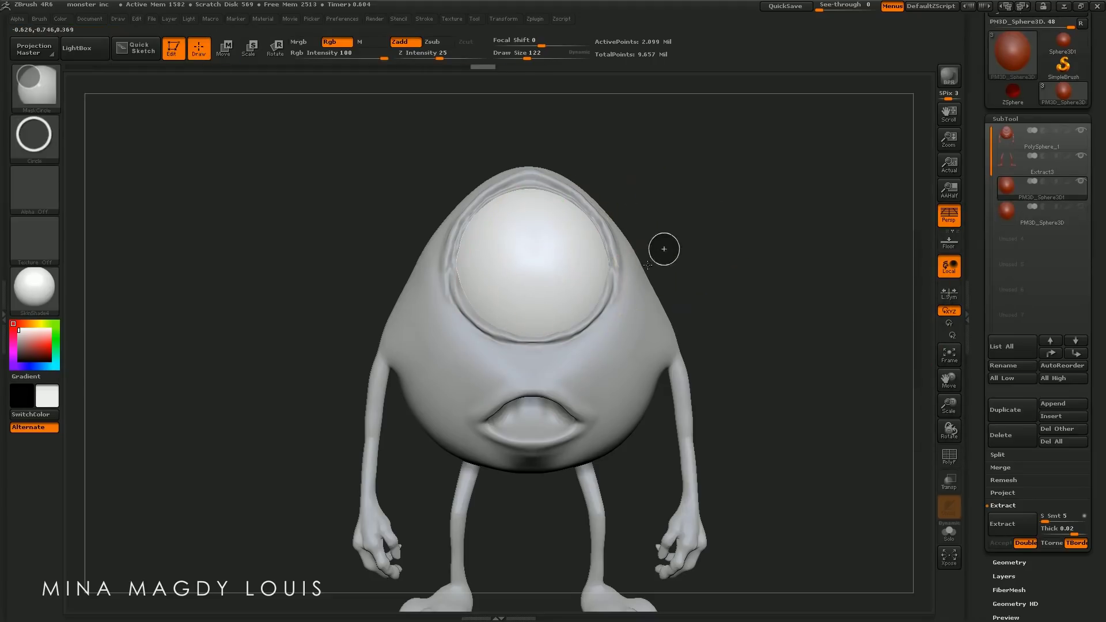
left_click_drag(540, 261, 511, 291, "ctrl")
key("p")
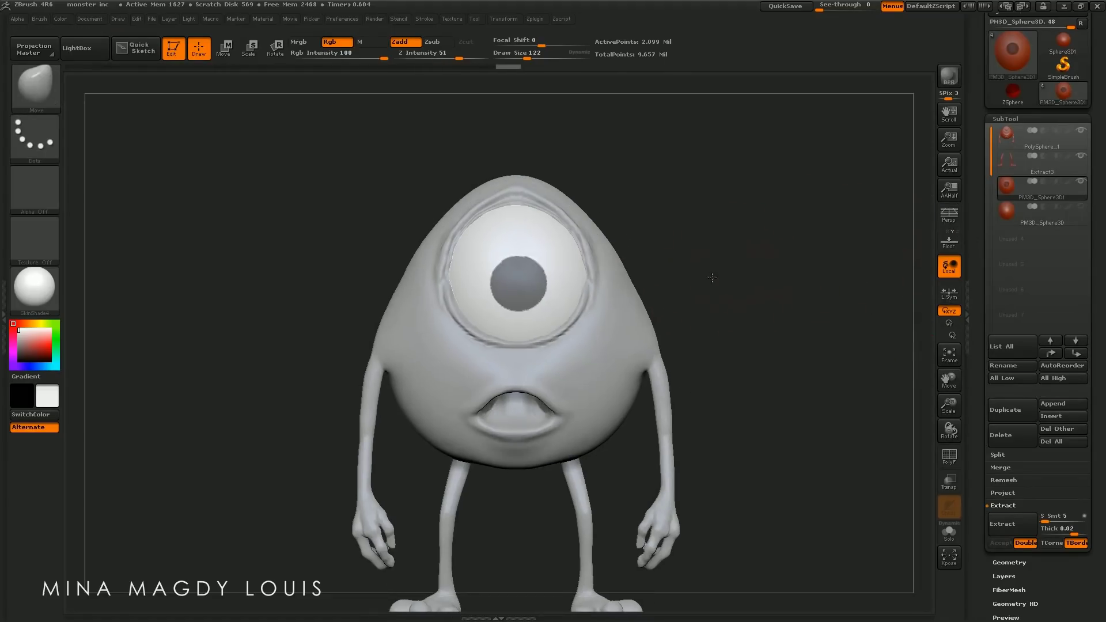
mouse_move(674, 246)
left_mouse_down("ctrl")
mouse_move(485, 312)
mouse_move(493, 304)
mouse_move(482, 303)
left_mouse_up("ctrl")
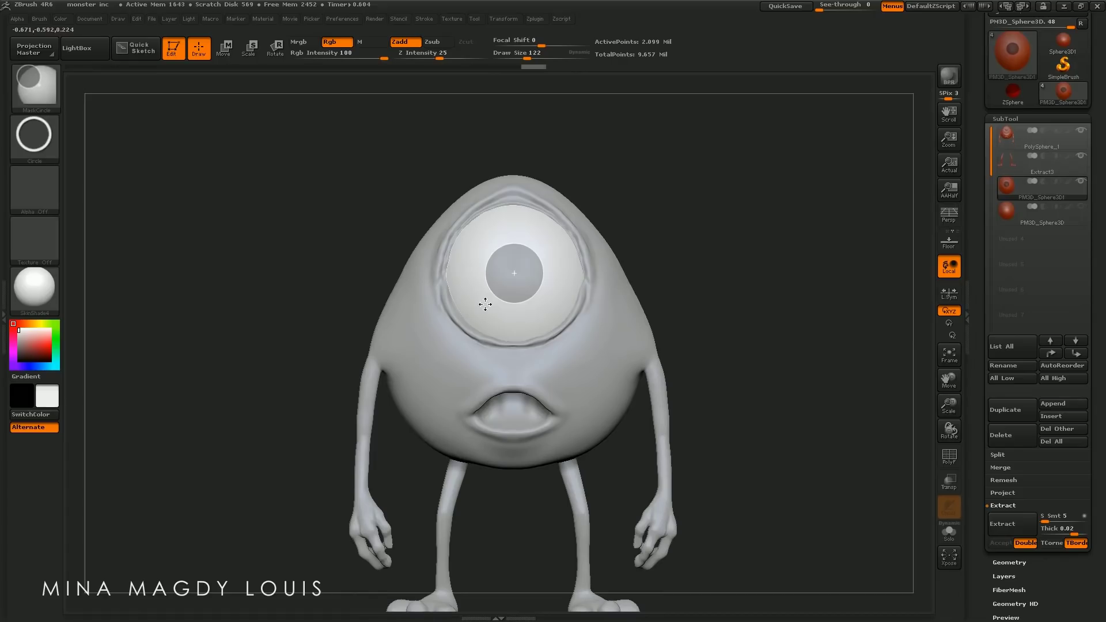
left_click_drag(485, 304, 485, 304, "ctrl")
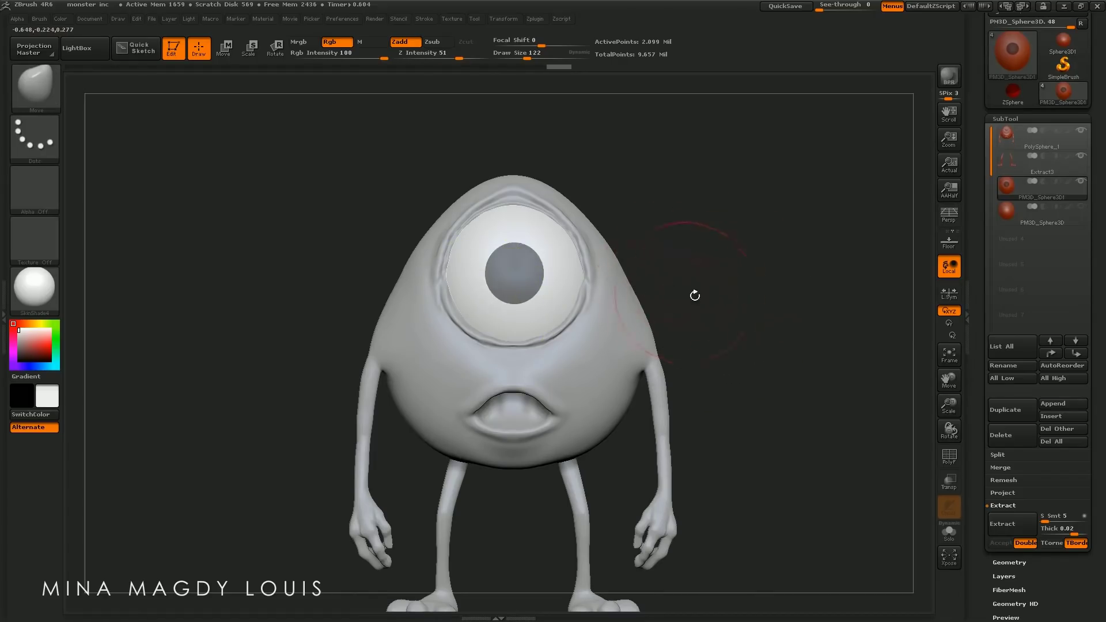
Enable Persp and rotate and zoom to a side view of the eye
mouse_move(695, 296)
left_mouse_down()
mouse_move(551, 247)
mouse_move(728, 314)
mouse_move(675, 295)
mouse_move(899, 296)
left_mouse_up()
left_click(949, 214)
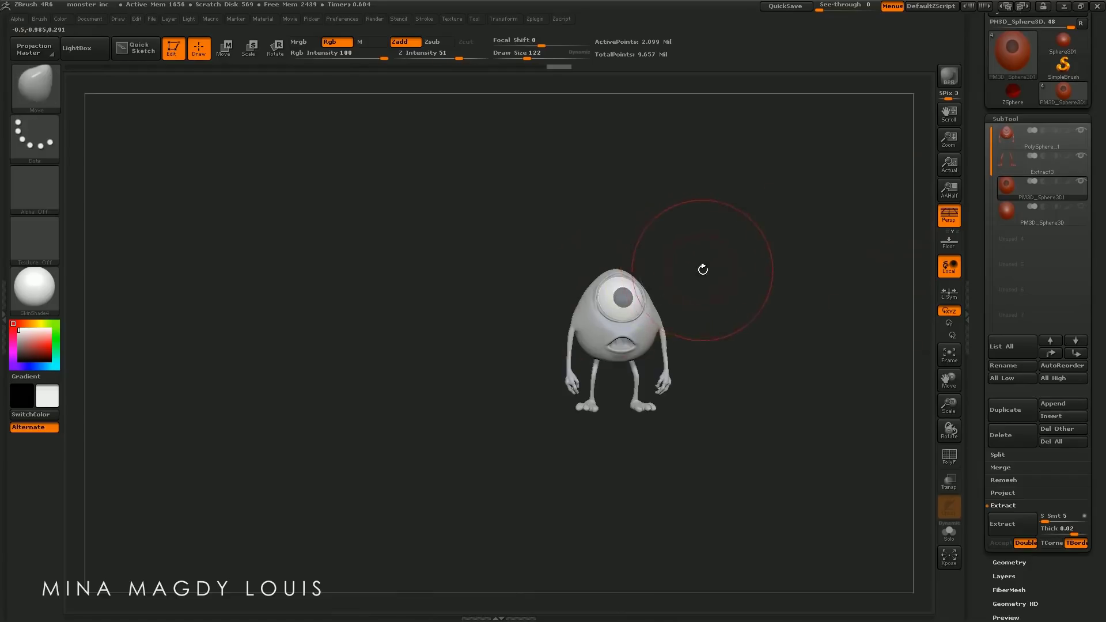
mouse_move(703, 270)
left_mouse_down("alt")
mouse_move(526, 284)
mouse_move(575, 235)
mouse_move(568, 279)
left_mouse_up("alt")
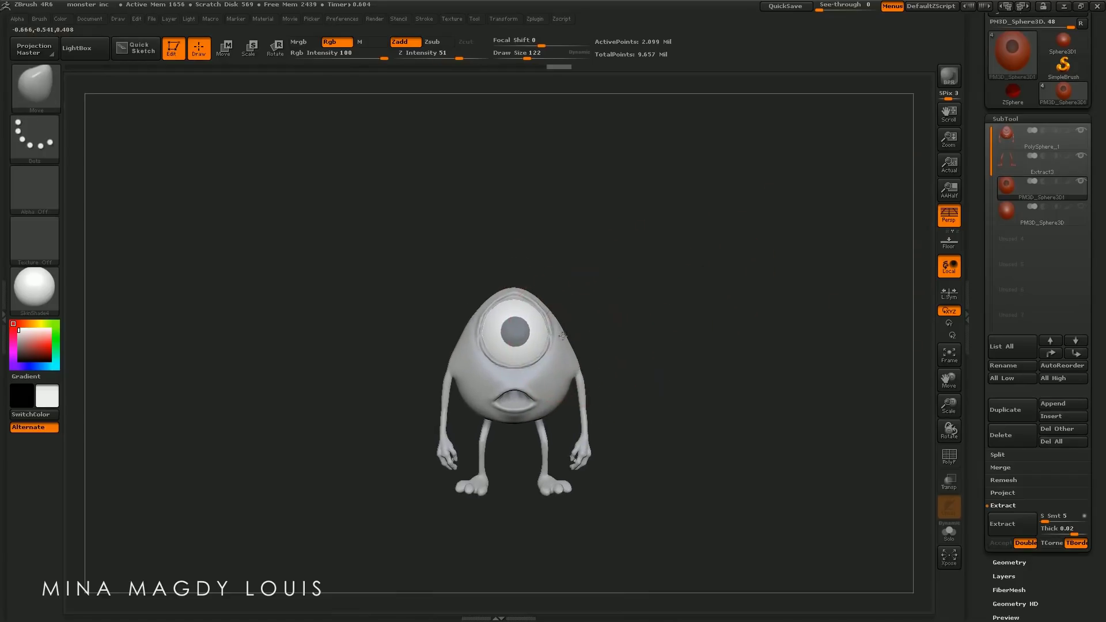
mouse_move(594, 332)
left_mouse_down()
mouse_move(519, 363)
mouse_move(540, 361)
left_mouse_up()
left_click_drag(357, 173, 247, 115)
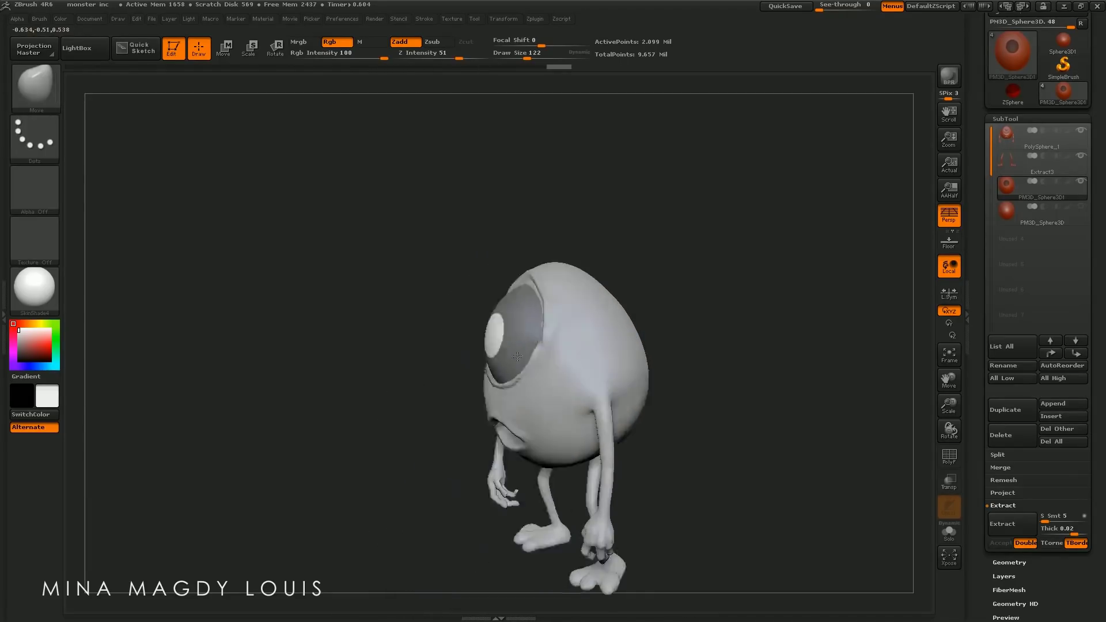
Push the pupil inward along a Transpose Move line, then return to Draw
left_click(225, 47)
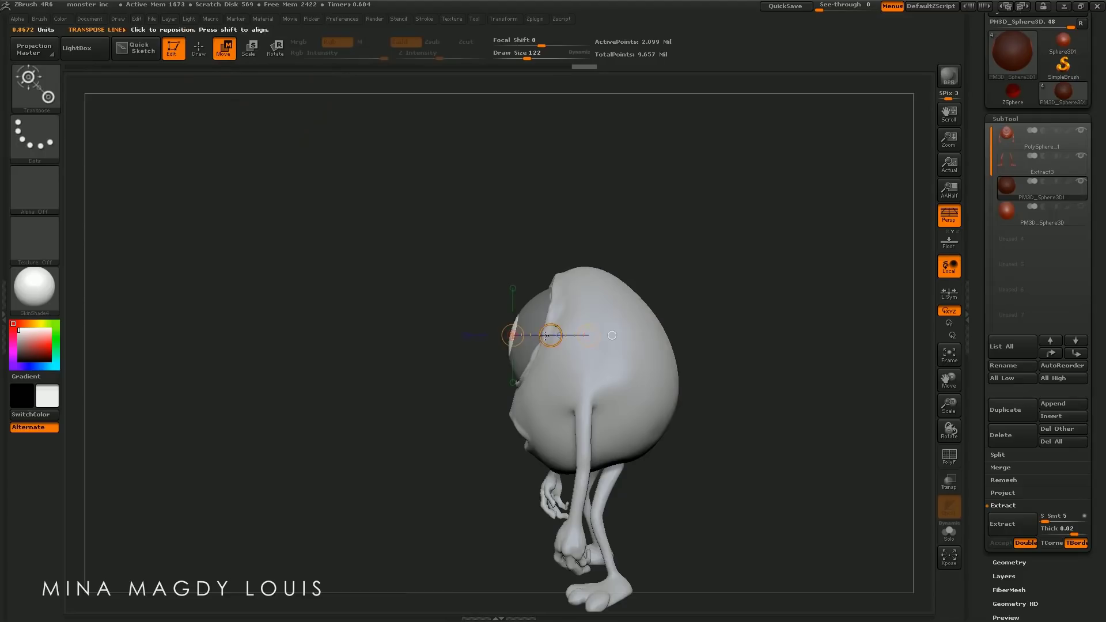
left_click_drag(545, 335, 551, 334)
left_click_drag(242, 149, 320, 149)
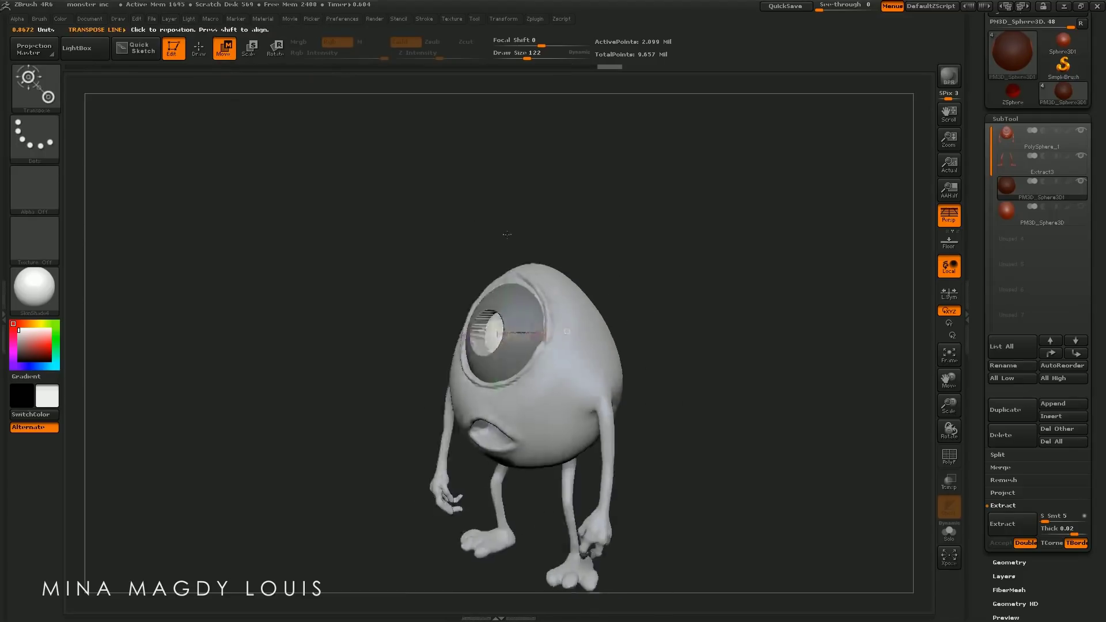
left_click(198, 48)
left_click(616, 265, "ctrl")
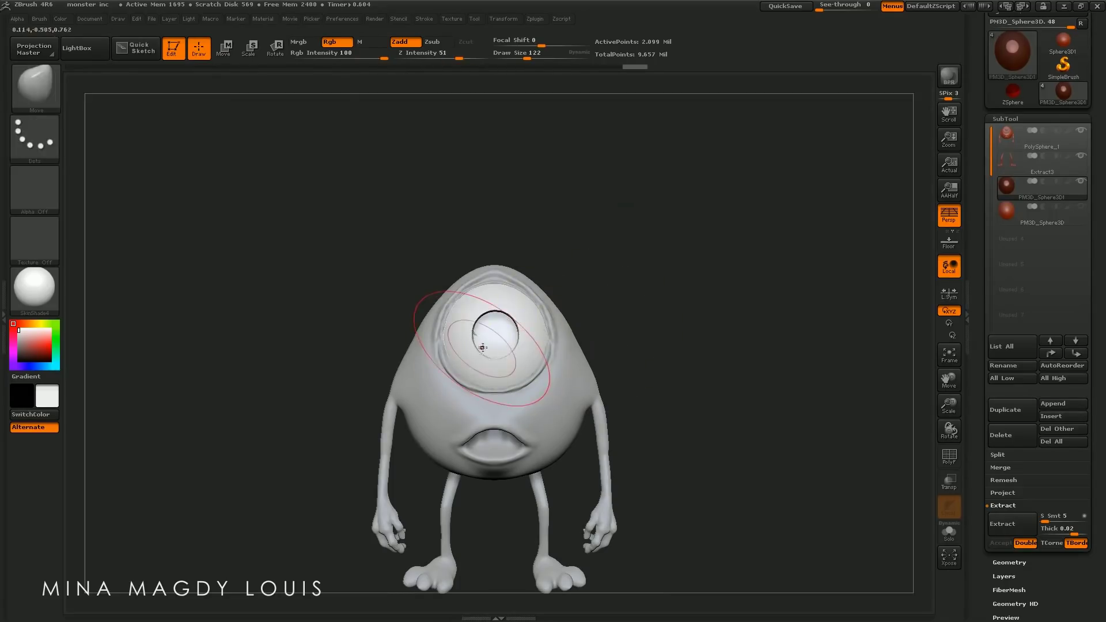
key("ctrl+z")
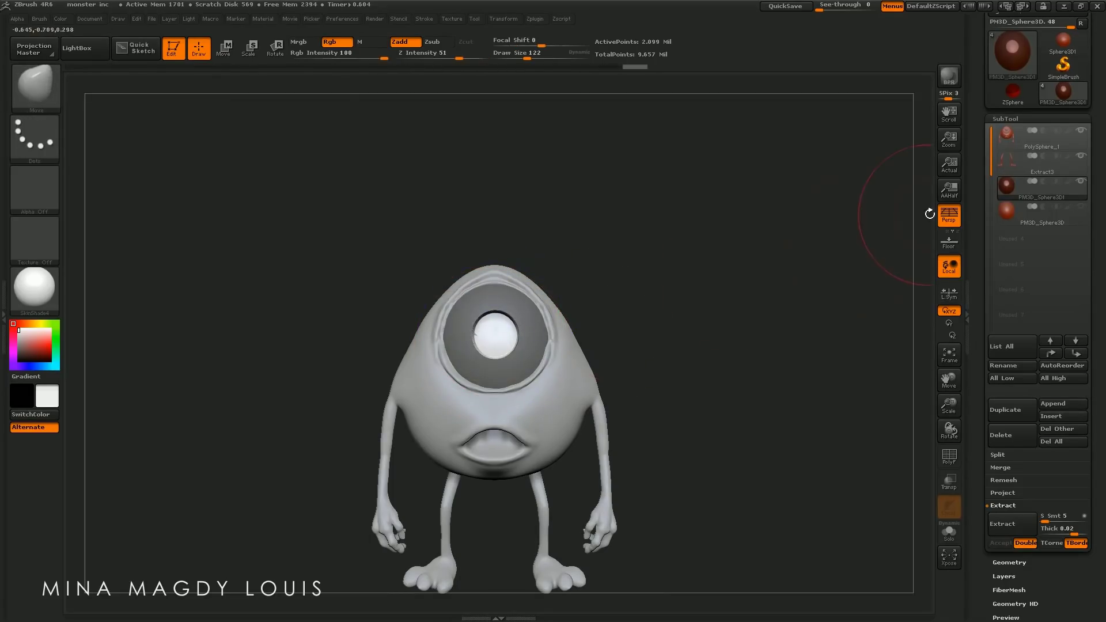
Smooth the pupil rim, drop the eyeball to SDiv 3, and clear the iris mask
left_click_drag(656, 232, 459, 371, "alt")
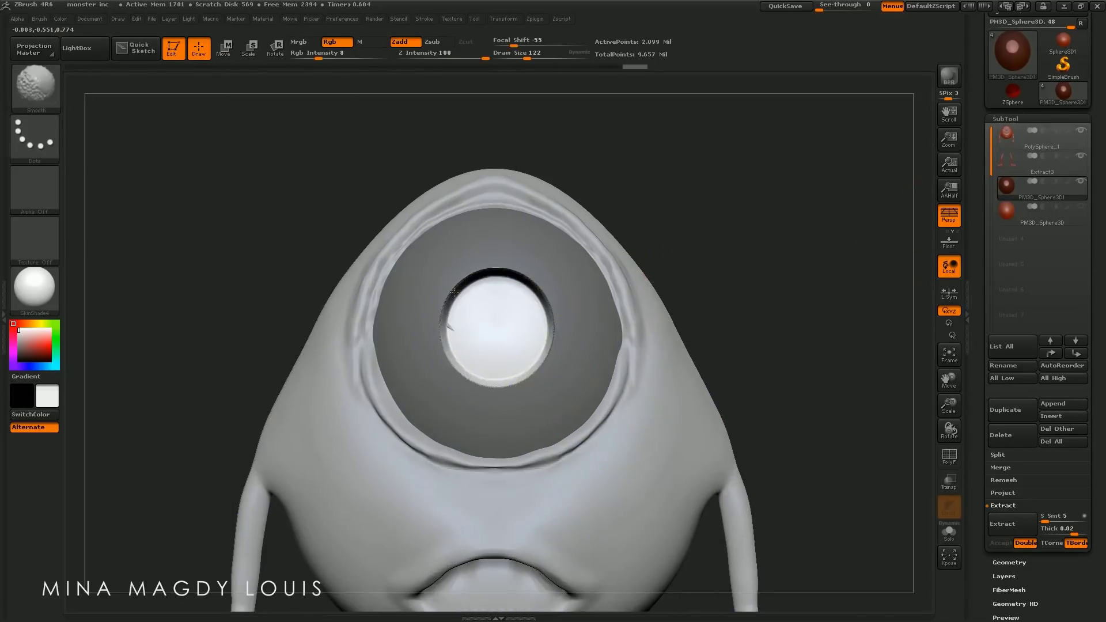
left_click_drag(426, 306, 514, 297, "shift")
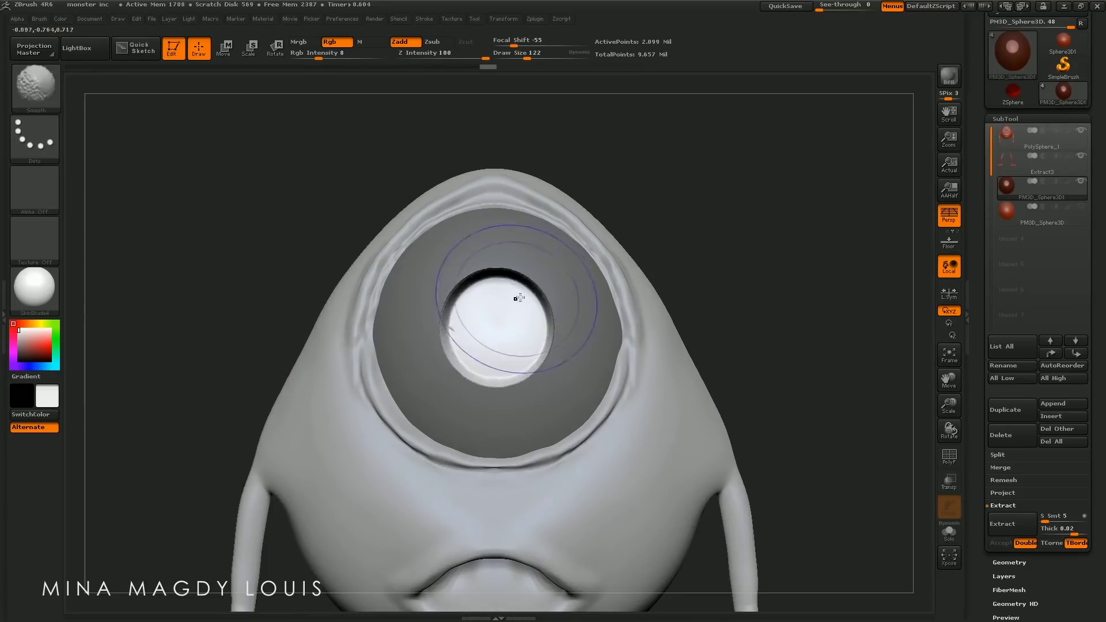
right_click_drag(514, 297, 524, 321, "shift")
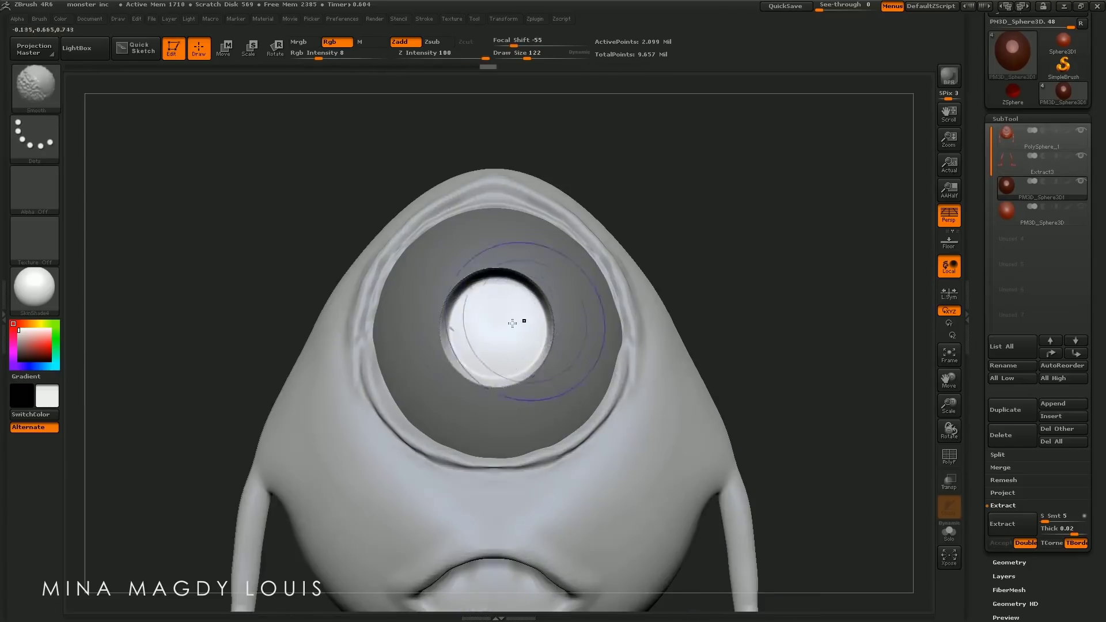
left_click(1006, 118)
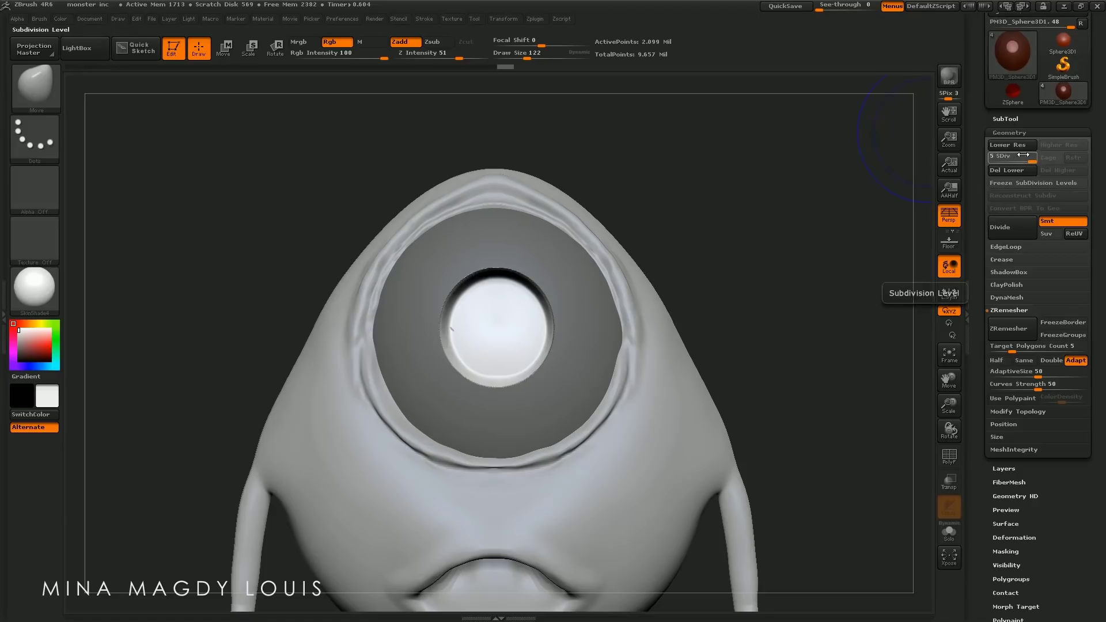
left_click(1014, 156)
mouse_move(385, 338)
left_mouse_down("shift")
mouse_move(494, 296)
mouse_move(536, 345)
mouse_move(447, 335)
mouse_move(522, 278)
left_mouse_up("shift")
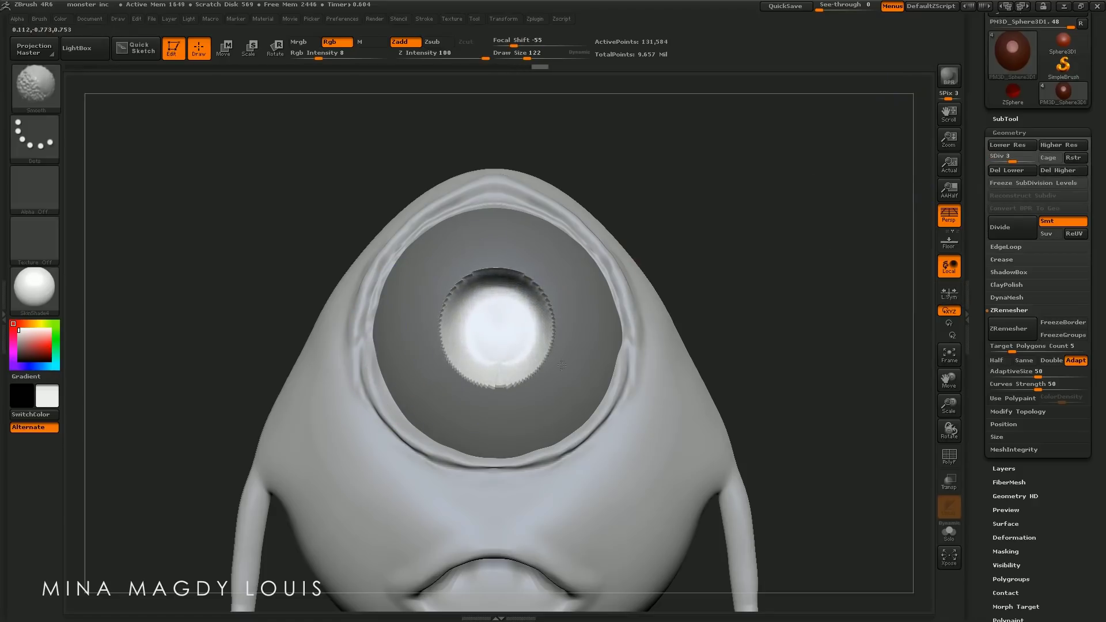
mouse_move(471, 323)
left_mouse_down("shift")
mouse_move(494, 316)
mouse_move(463, 299)
left_mouse_up("shift")
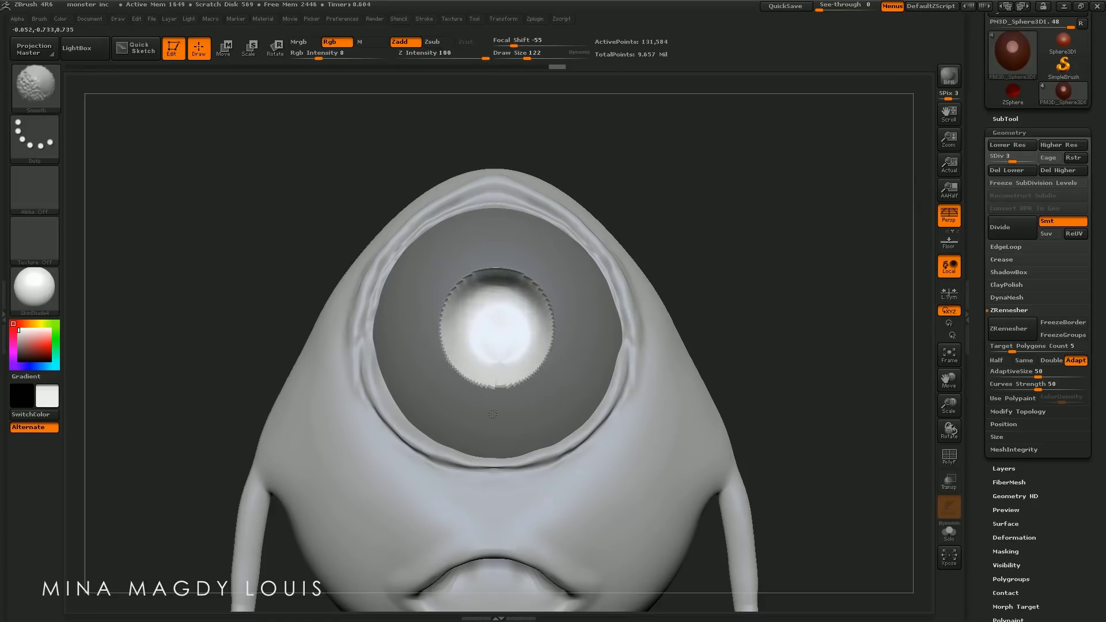
left_click_drag(766, 173, 790, 185, "ctrl")
mouse_move(506, 338)
left_mouse_down("shift")
mouse_move(515, 348)
mouse_move(481, 370)
left_mouse_up("shift")
mouse_move(231, 345)
left_mouse_down()
mouse_move(540, 313)
mouse_move(612, 346)
mouse_move(547, 329)
left_mouse_up()
Hide the eyeball, make PolySphere_1 the active SubTool, and save the project
left_click(1005, 119)
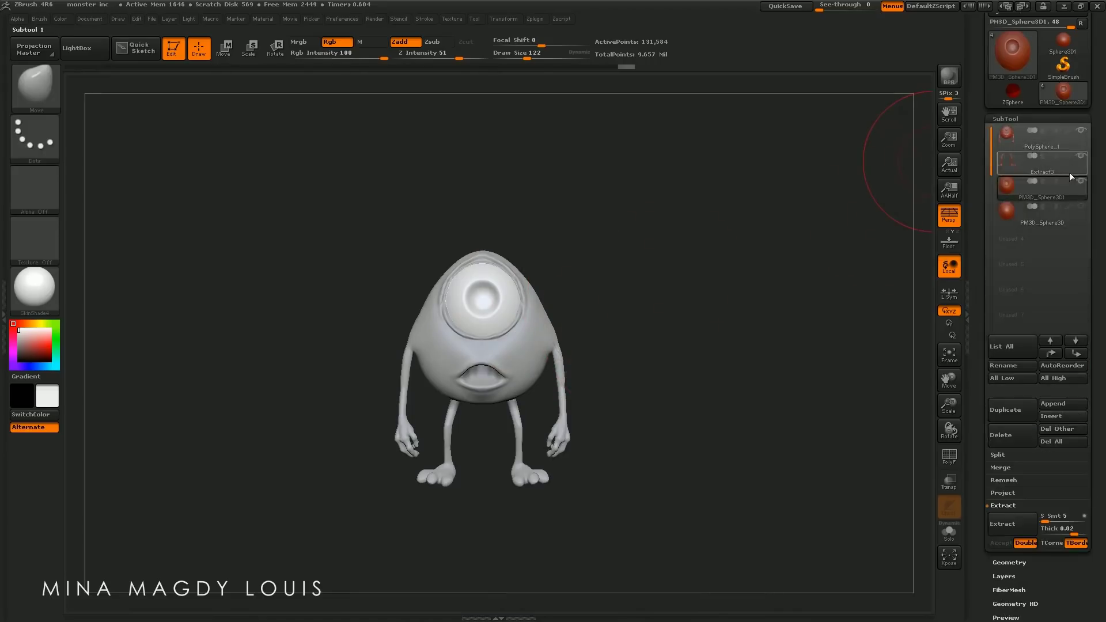
left_click(1082, 207)
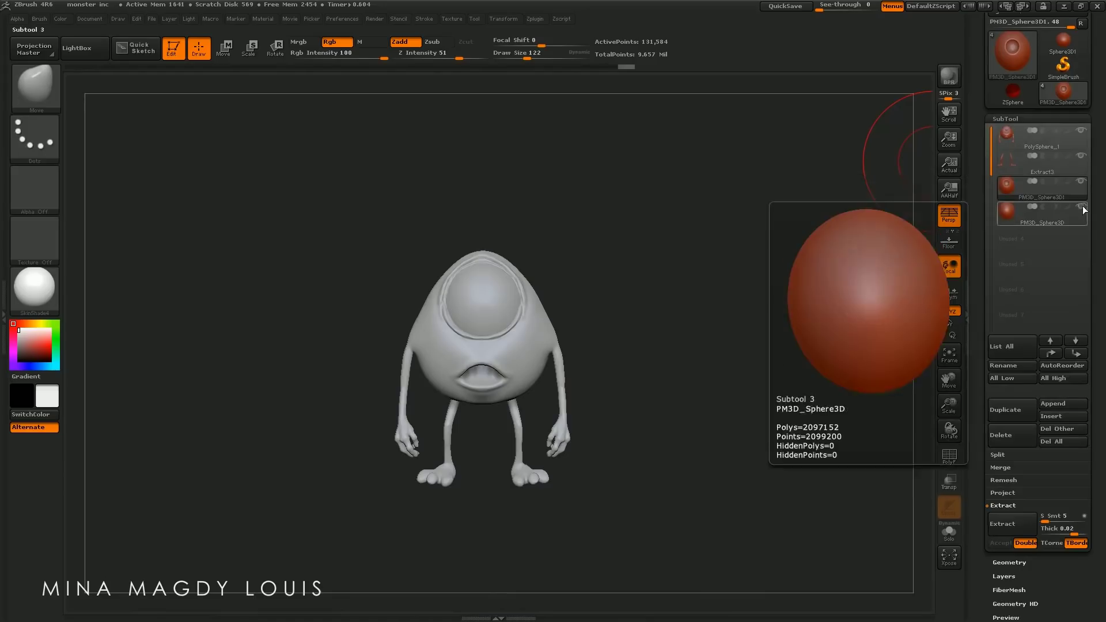
left_click_drag(593, 259, 622, 291, "alt")
left_click(572, 411, "alt")
mouse_move(572, 412)
left_mouse_down("alt")
mouse_move(598, 225)
mouse_move(623, 245)
left_mouse_up("alt")
key("ctrl")
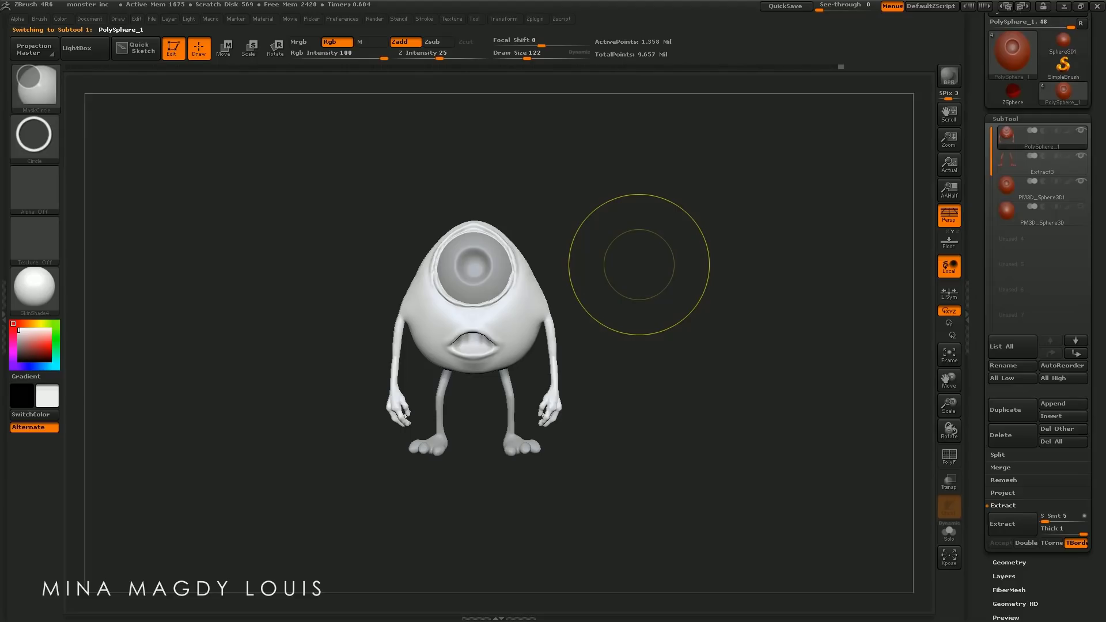
key("ctrl+s")
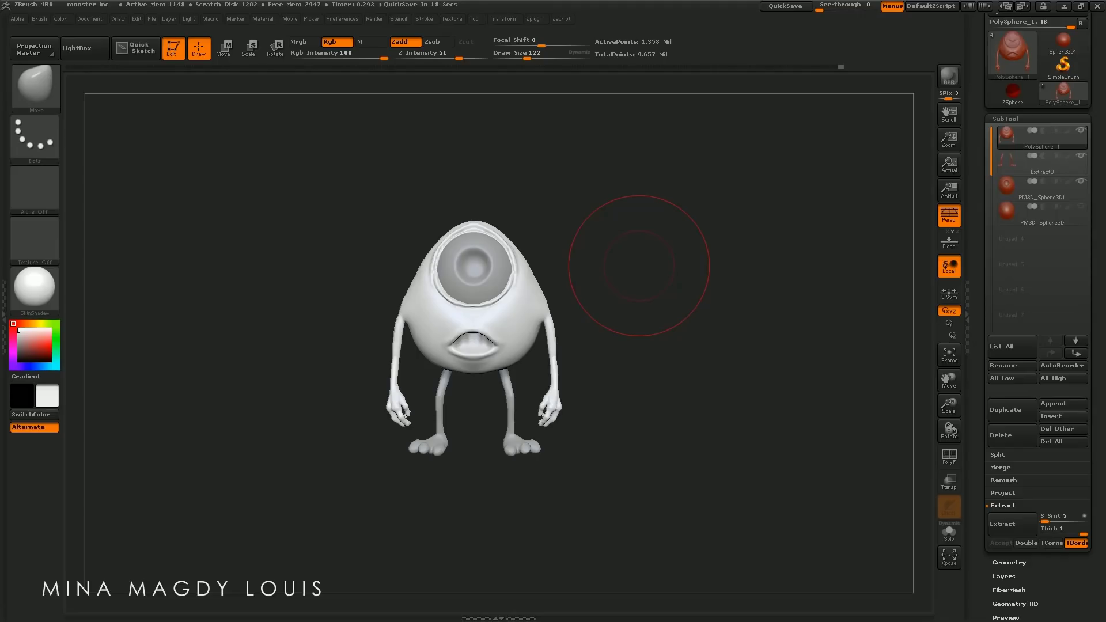
Mask a small dot on top of the head with MaskPen at brush size 50
mouse_move(652, 139)
left_mouse_down()
mouse_move(514, 249)
mouse_move(469, 260)
left_mouse_up()
key("bracketleft")
key("bracketleft")
key("bracketleft")
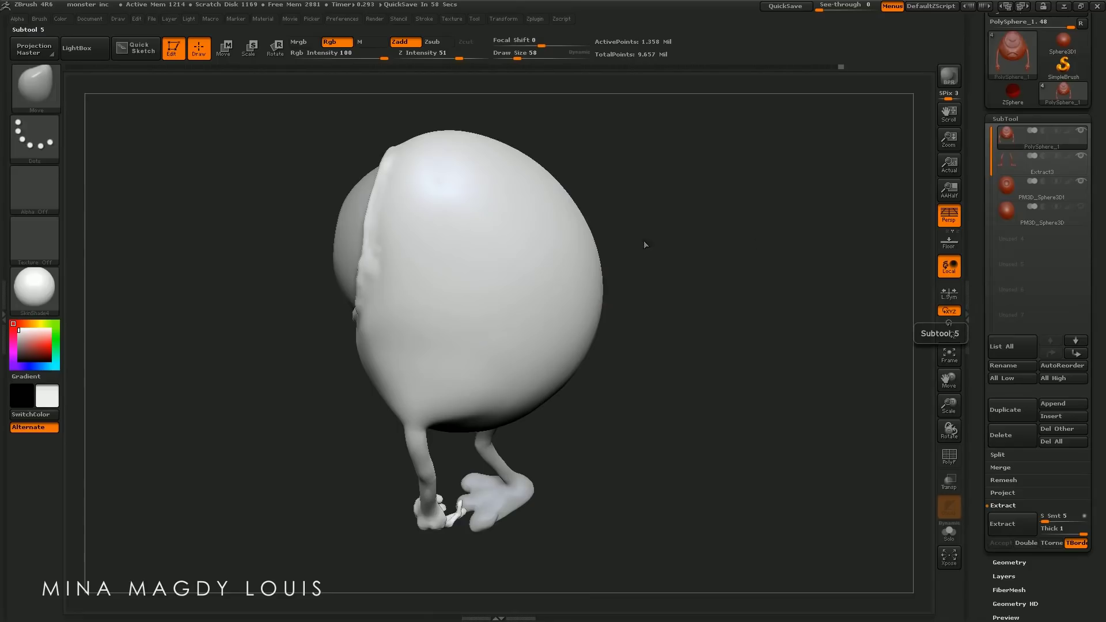
key("bracketleft")
left_click_drag(519, 217, 523, 227)
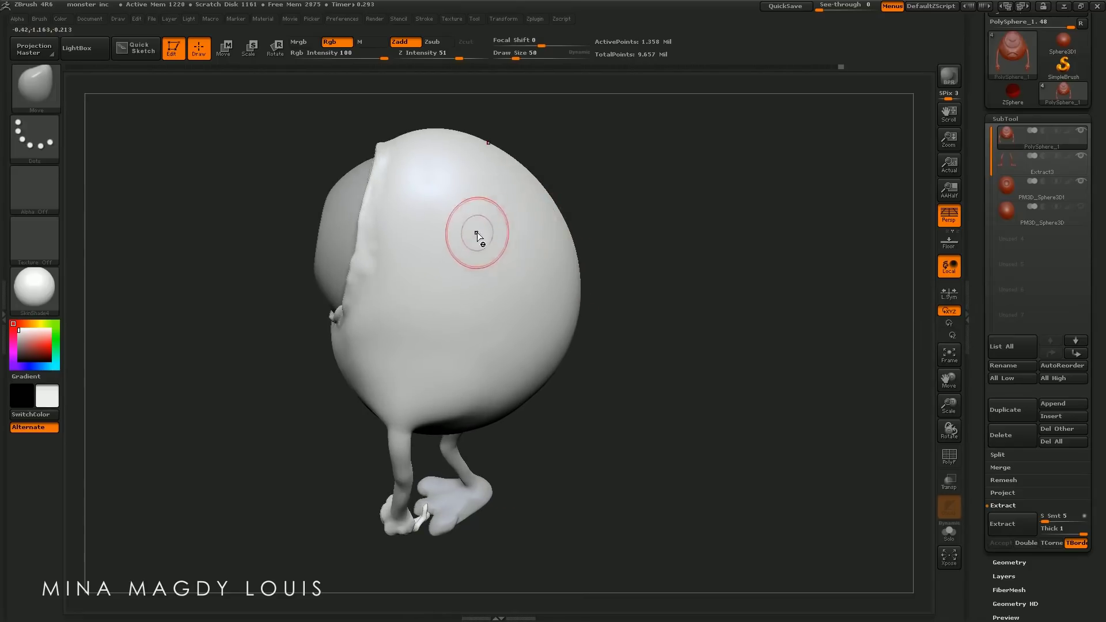
key("ctrl")
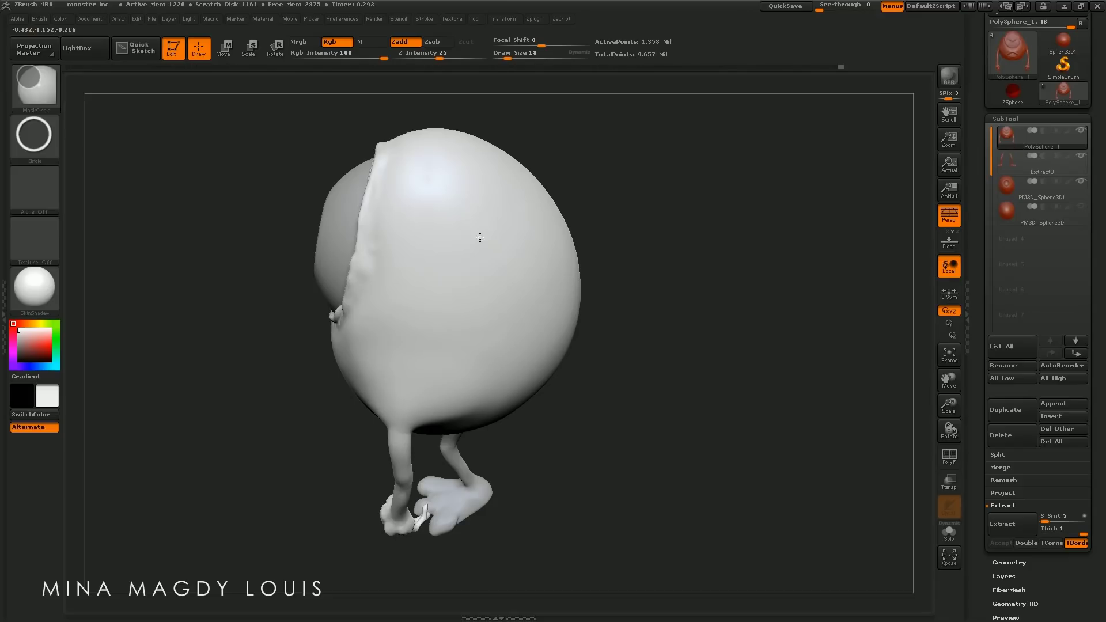
left_click(40, 108, "ctrl")
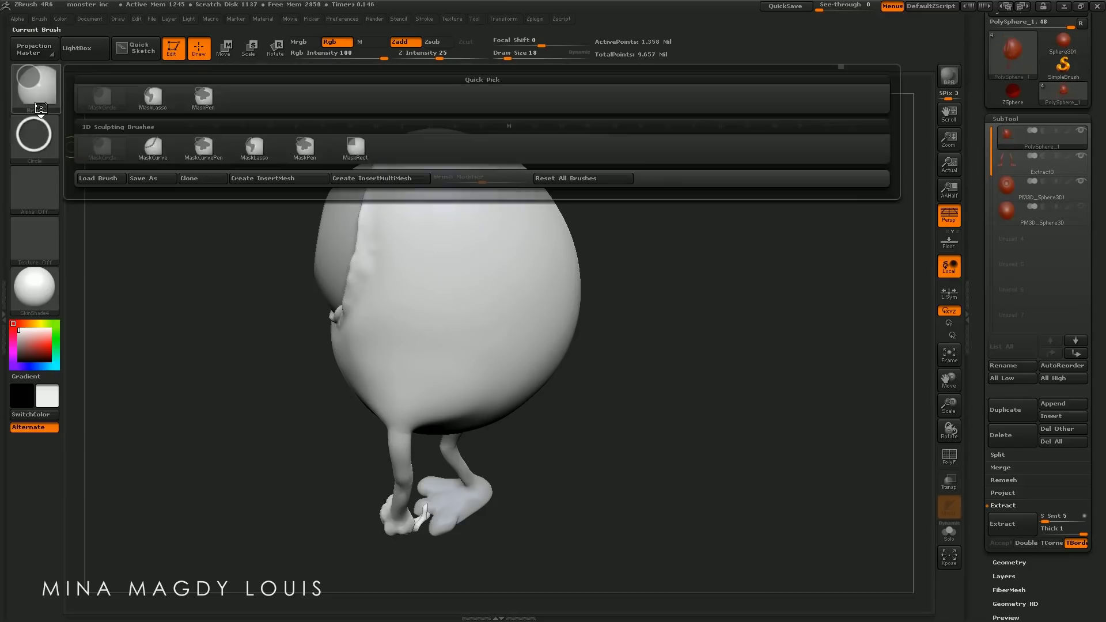
left_click(199, 107)
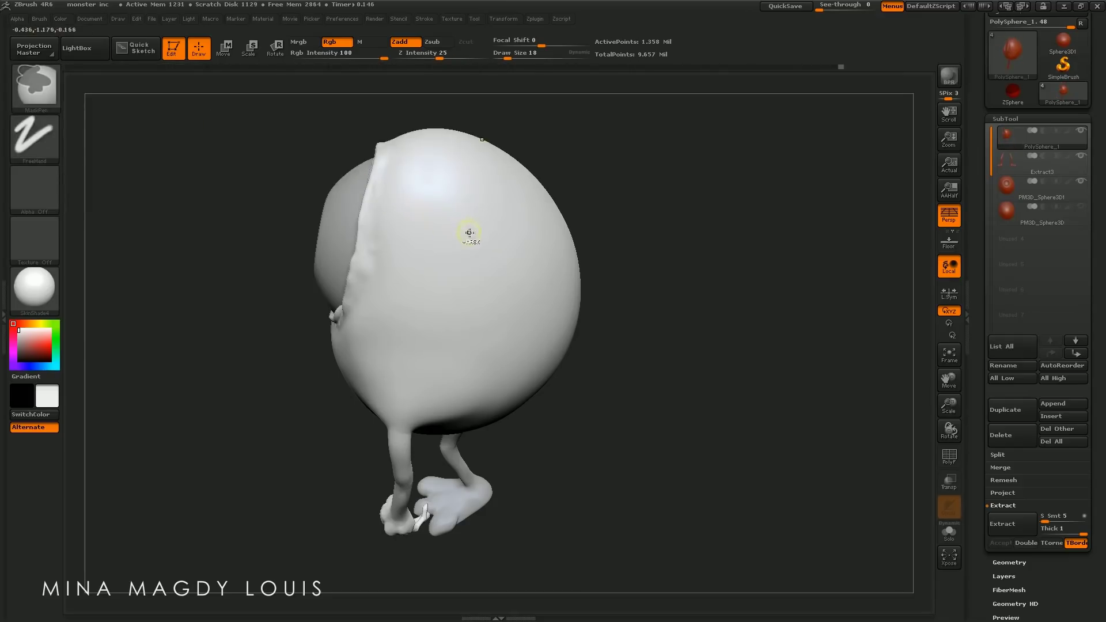
left_click(469, 232, "ctrl")
left_click(466, 245, "ctrl")
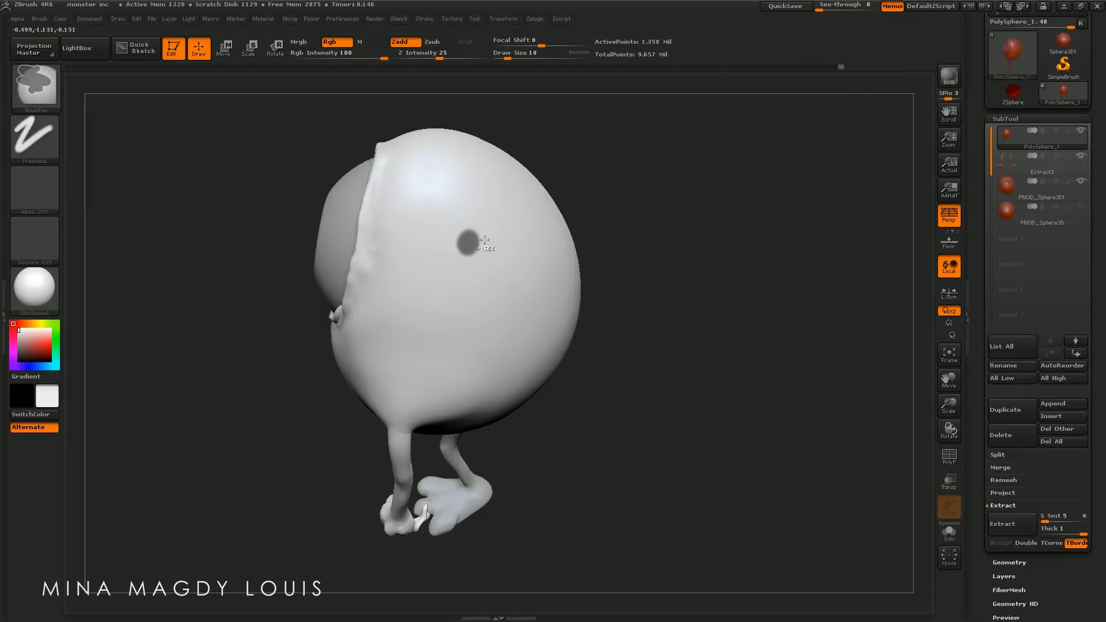
left_click_drag(584, 225, 651, 336)
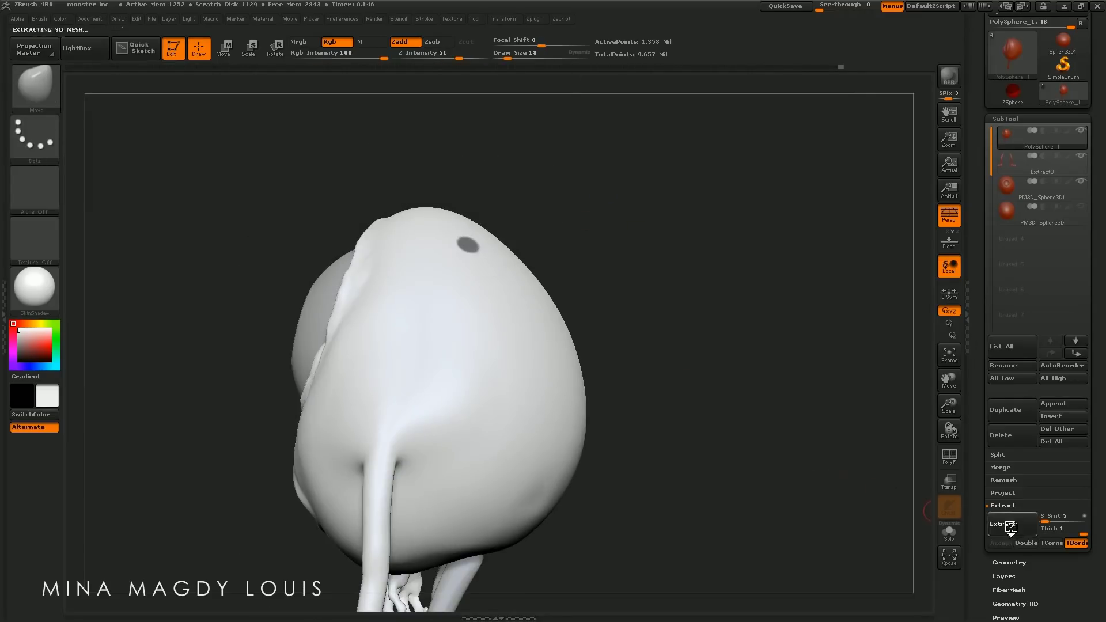
Extract the masked dot with lowered thickness, accept it, and select the new Extract5 subtool
left_click(1003, 525)
left_click_drag(1041, 529, 1023, 535)
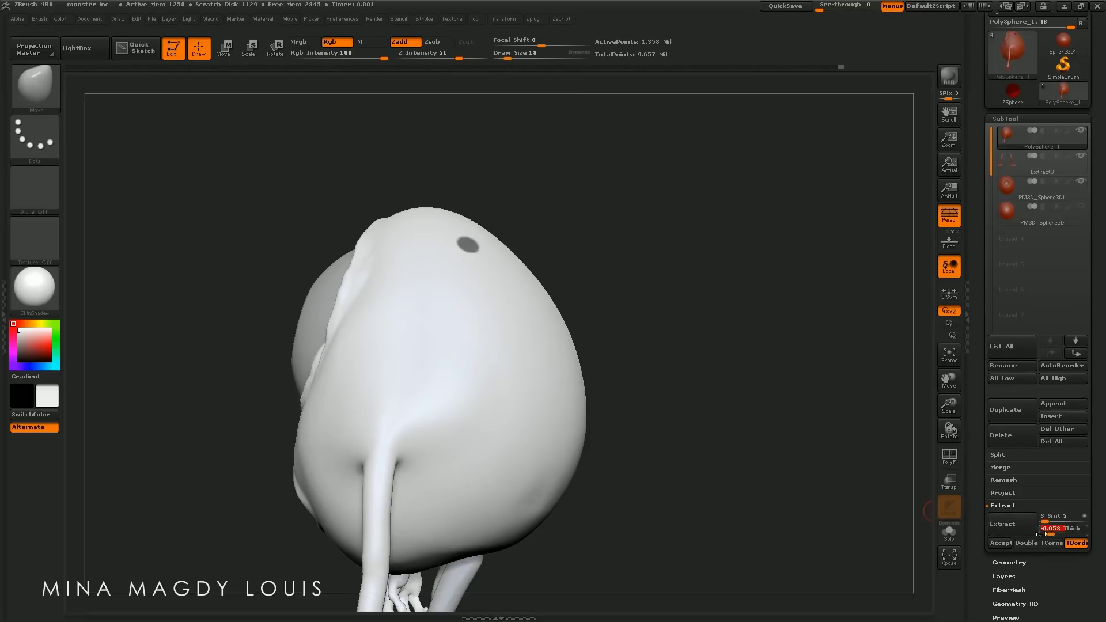
left_click(1001, 524)
left_click(1001, 543)
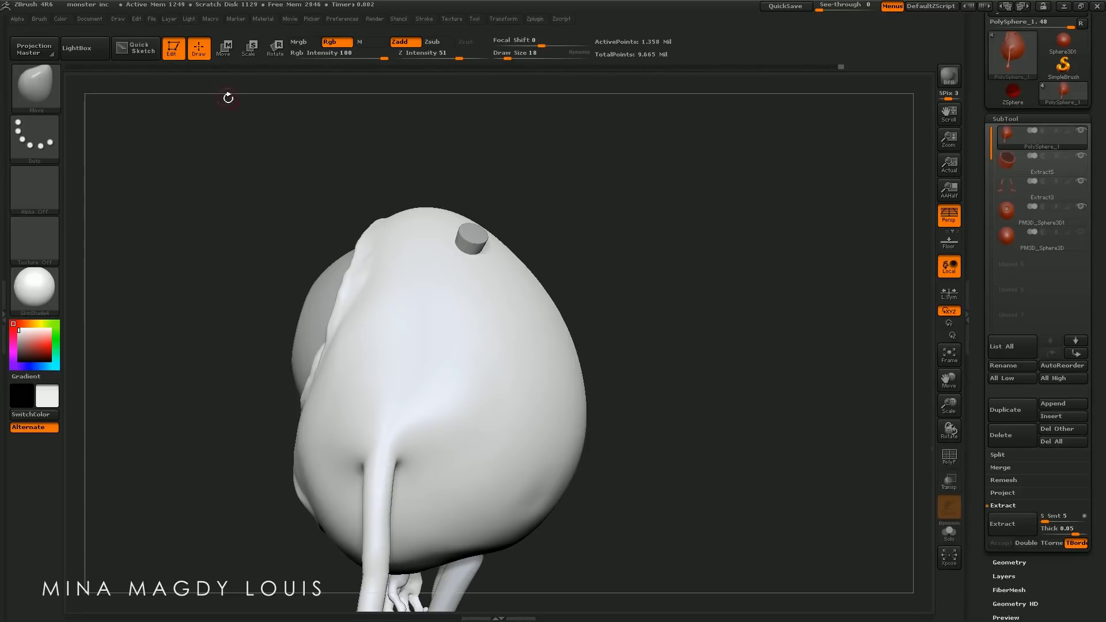
mouse_move(228, 97)
left_mouse_down()
mouse_move(442, 267)
mouse_move(478, 232)
mouse_move(629, 355)
mouse_move(519, 271)
mouse_move(489, 210)
left_mouse_up()
left_click(478, 231, "alt")
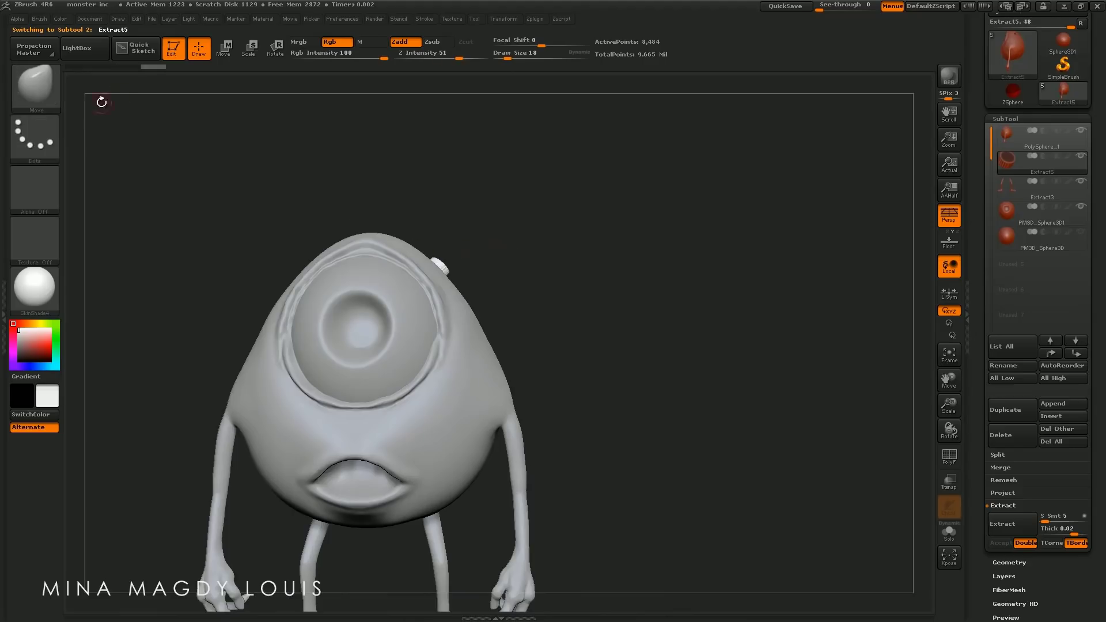
Pull both horns diagonally outward from the head with Transpose Move
left_click_drag(455, 229, 555, 335)
key("ctrl")
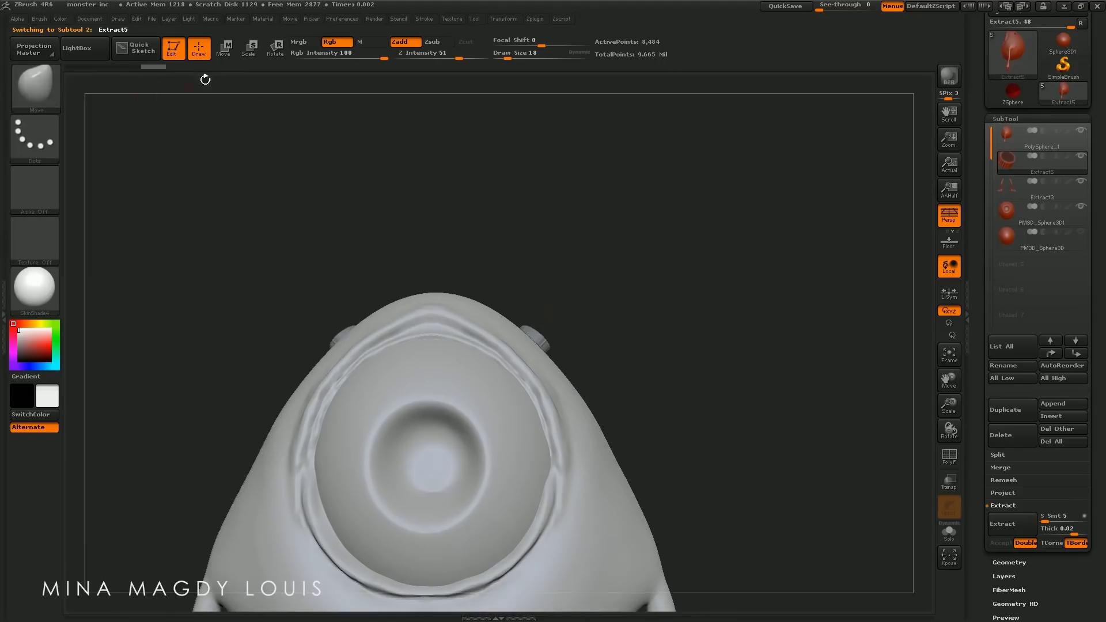
left_click(223, 48)
left_click_drag(539, 326, 616, 247)
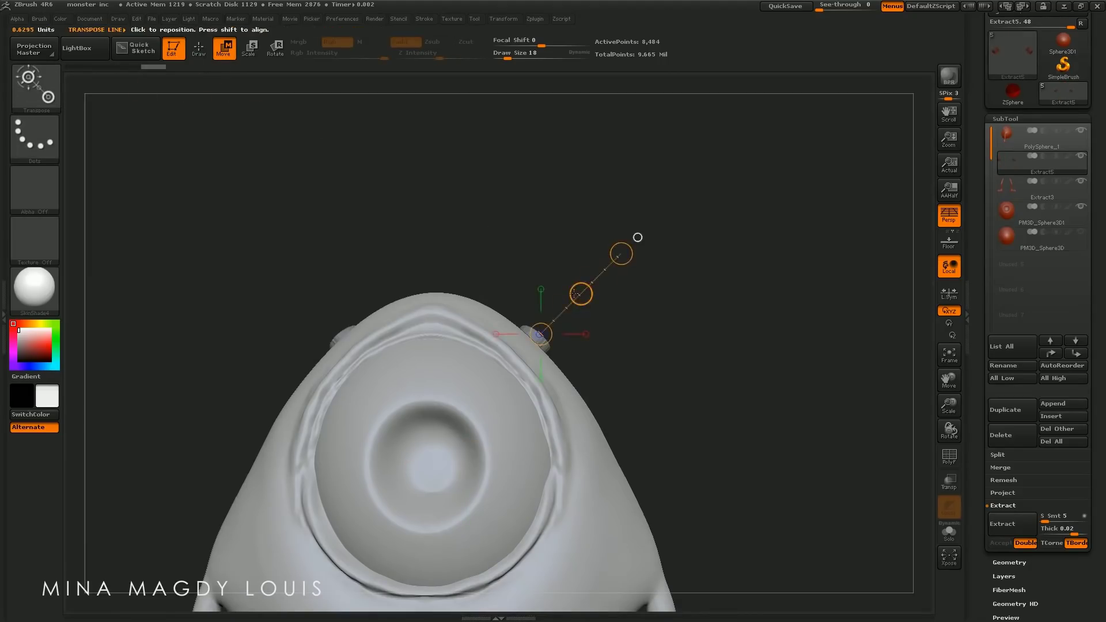
key("ctrl+z")
left_click_drag(442, 305, 442, 188)
left_click_drag(442, 246, 442, 192)
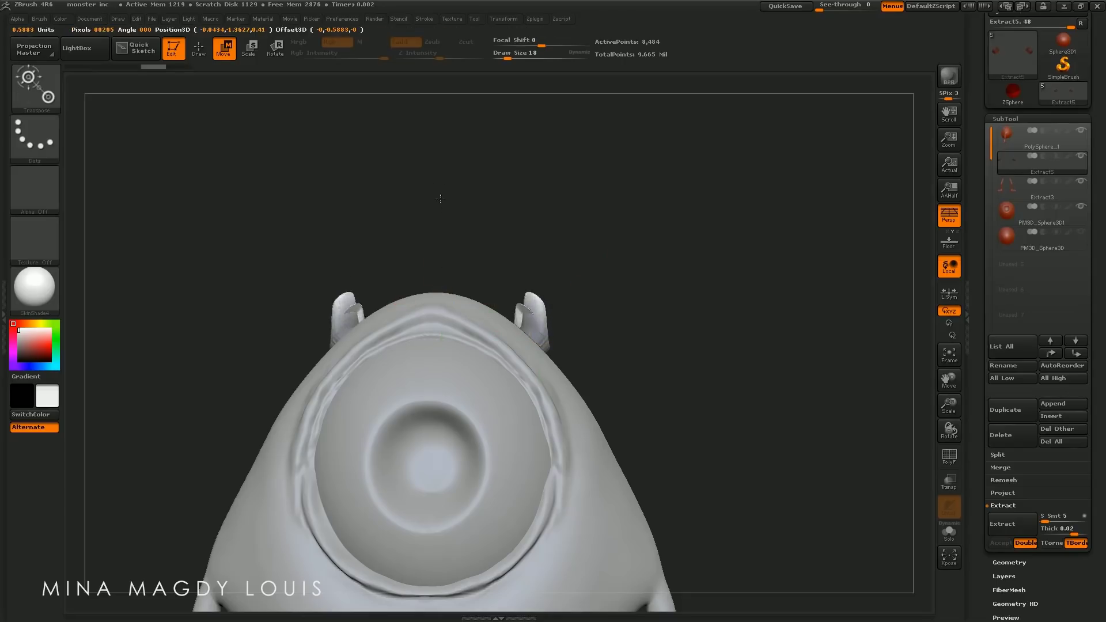
key("ctrl+z")
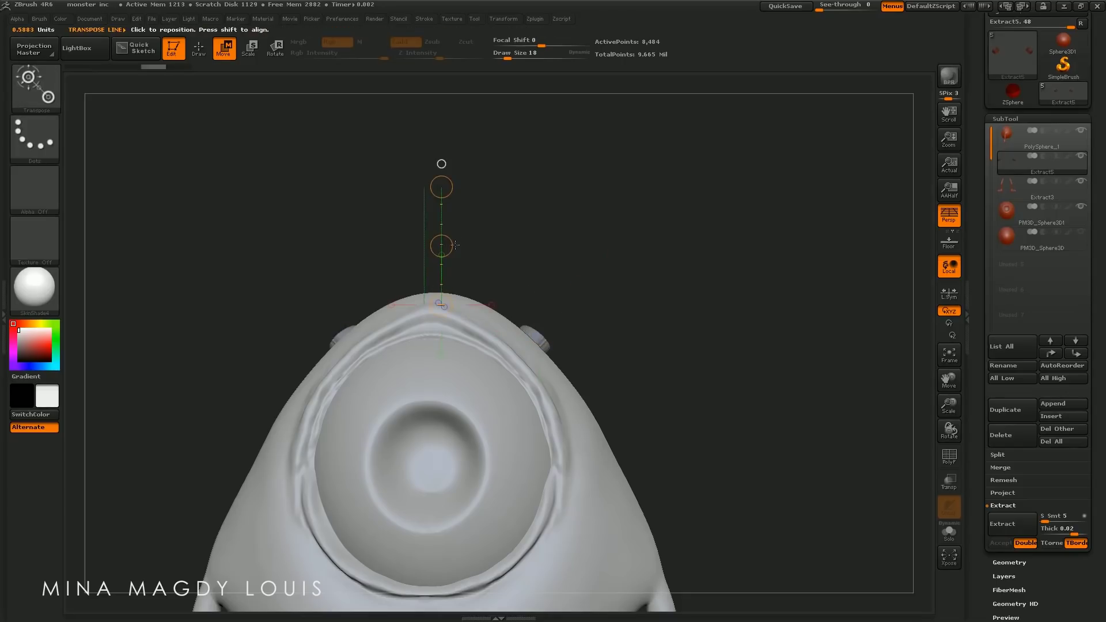
left_click_drag(547, 331, 632, 242)
left_click_drag(578, 295, 606, 249)
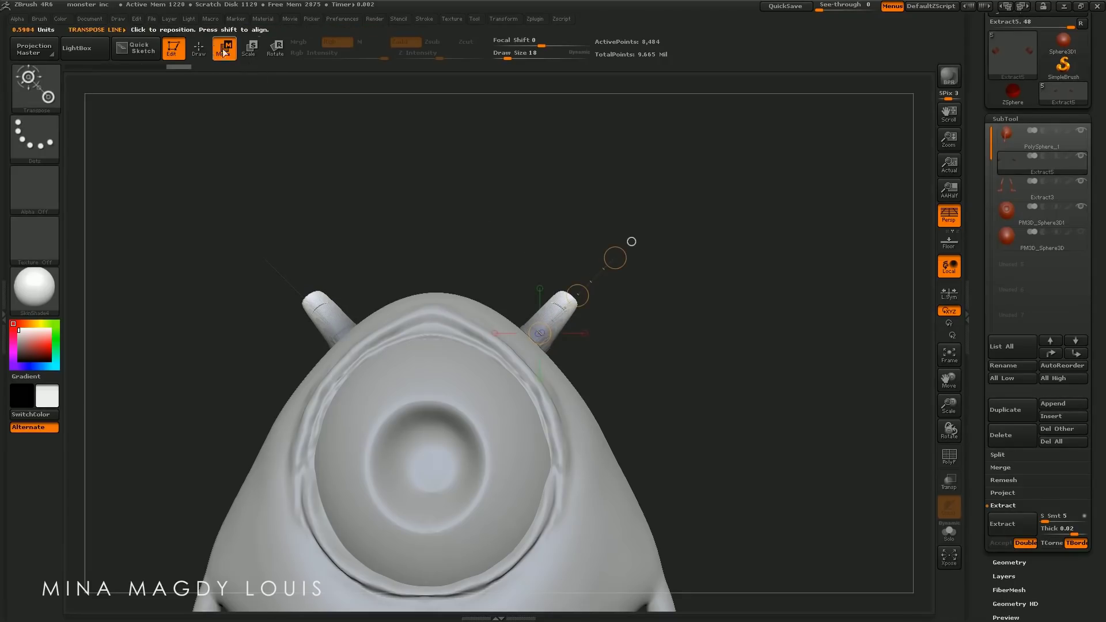
Smooth the seams on the horn tips at brush size 74
key("q")
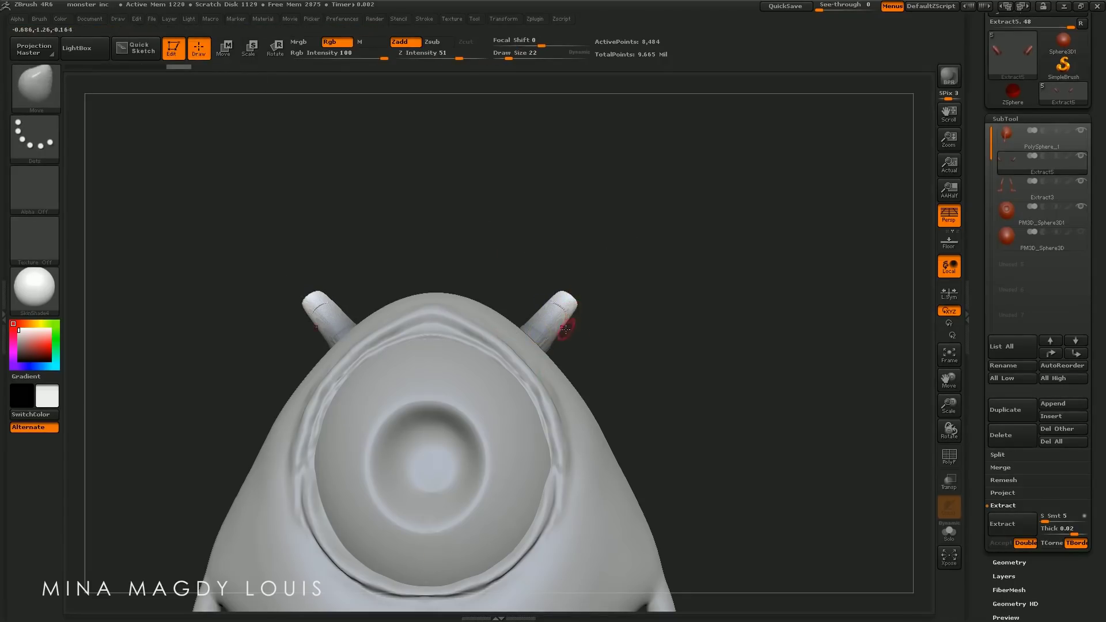
key("bracketright")
key("bracketright")
key("bracketright")
left_click_drag(559, 315, 568, 327, "shift")
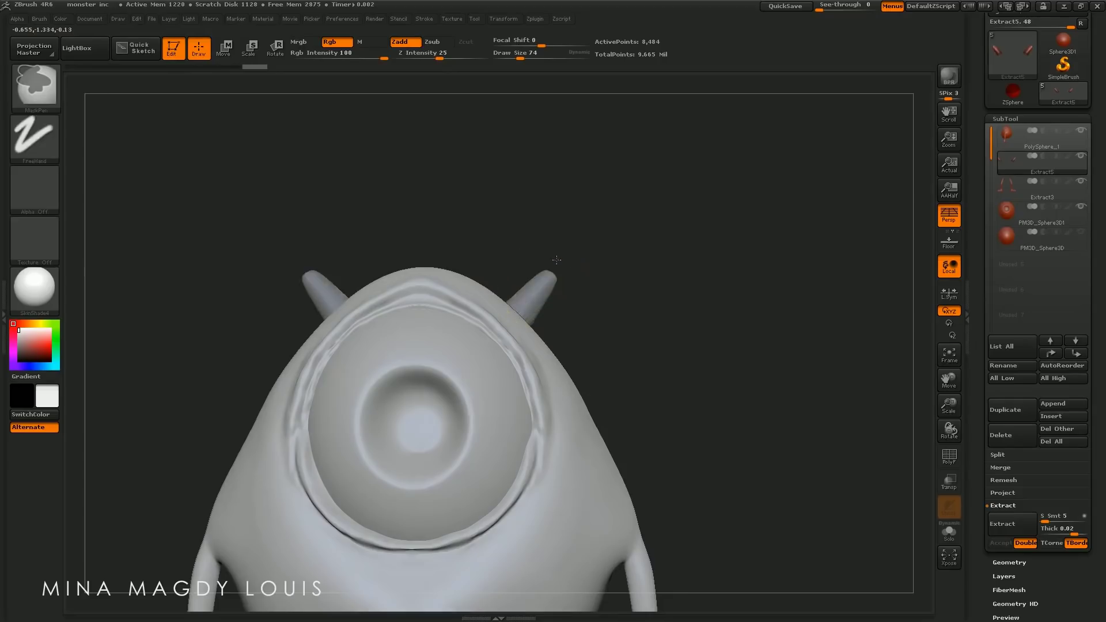
key("shift")
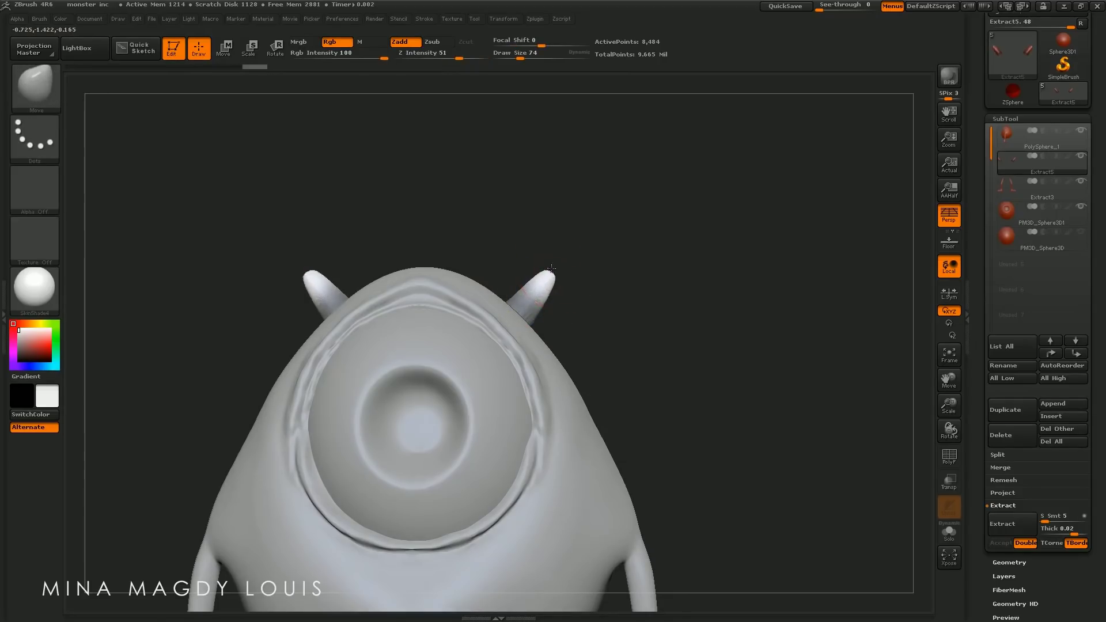
key("shift")
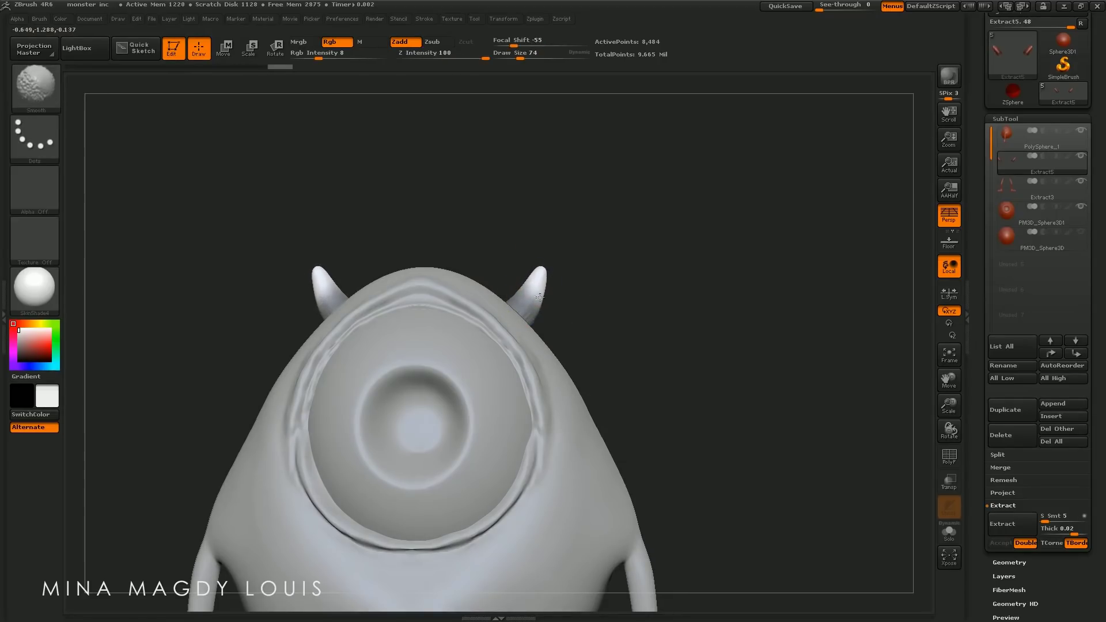
key("shift")
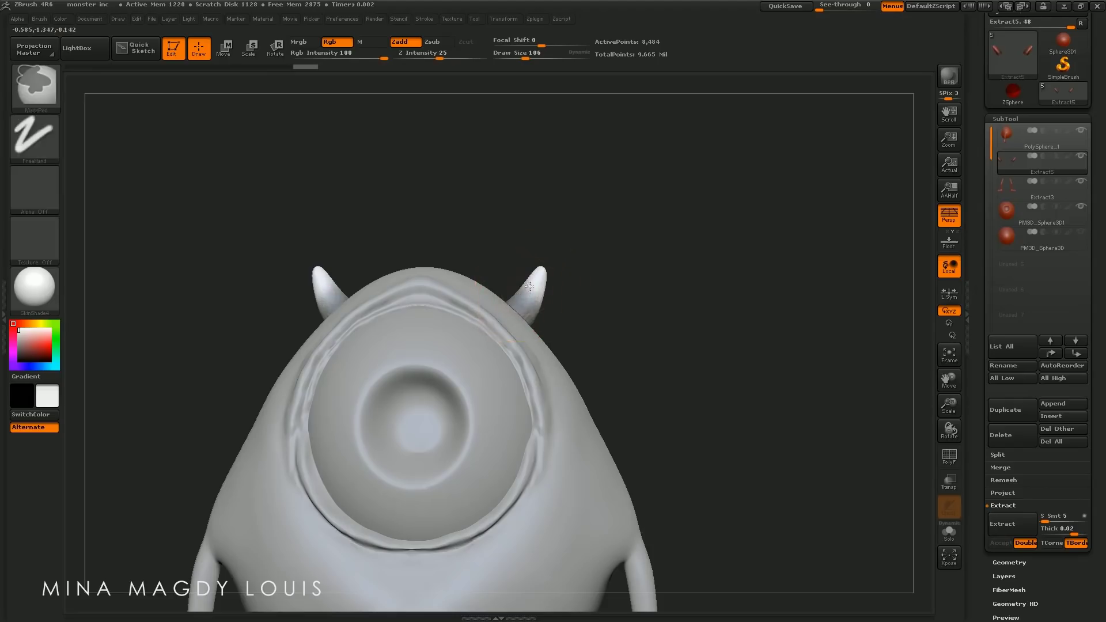
left_click_drag(533, 294, 546, 279, "shift")
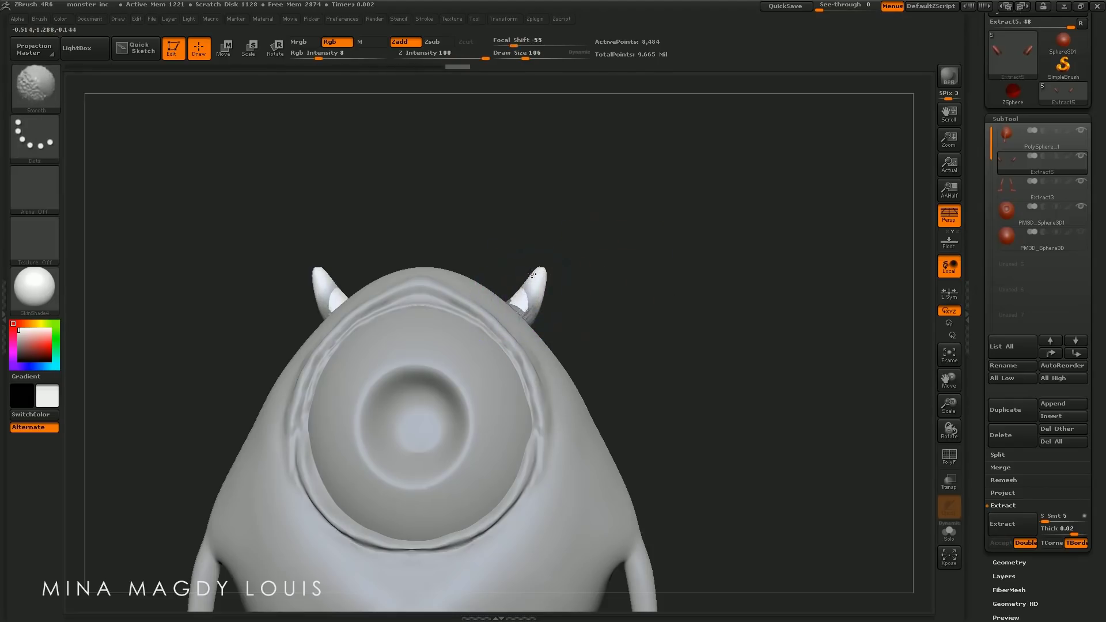
mouse_move(634, 248)
left_mouse_down()
mouse_move(560, 312)
mouse_move(534, 280)
left_mouse_up()
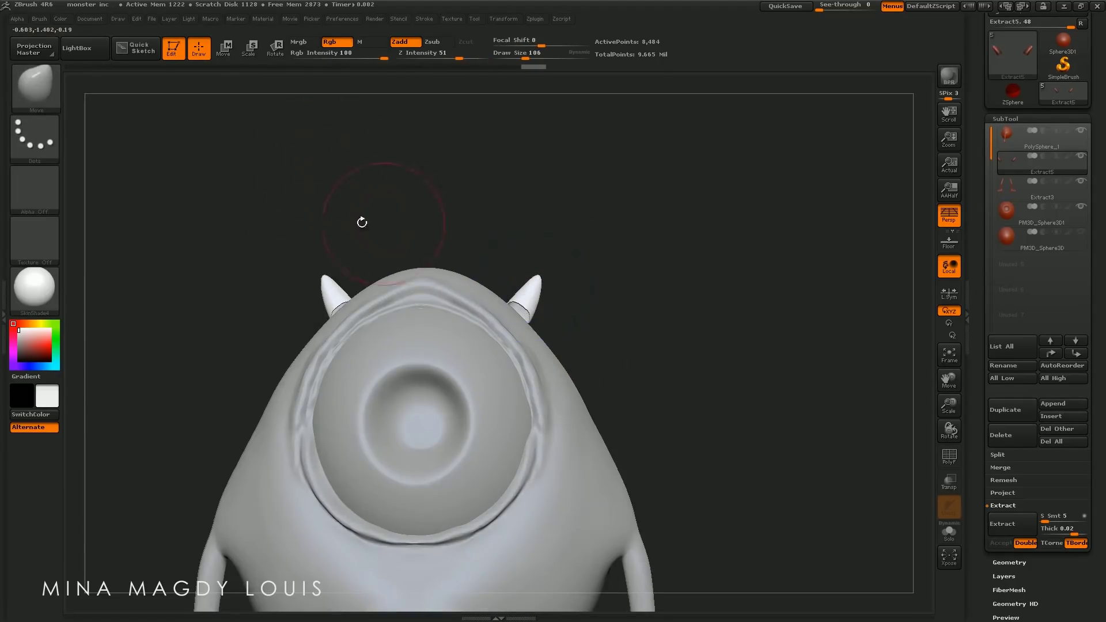
Tilt both horns slightly down and inward, then select PolySphere_1
left_click(224, 48)
mouse_move(607, 217)
left_mouse_down()
mouse_move(558, 267)
mouse_move(555, 288)
mouse_move(490, 226)
left_mouse_up()
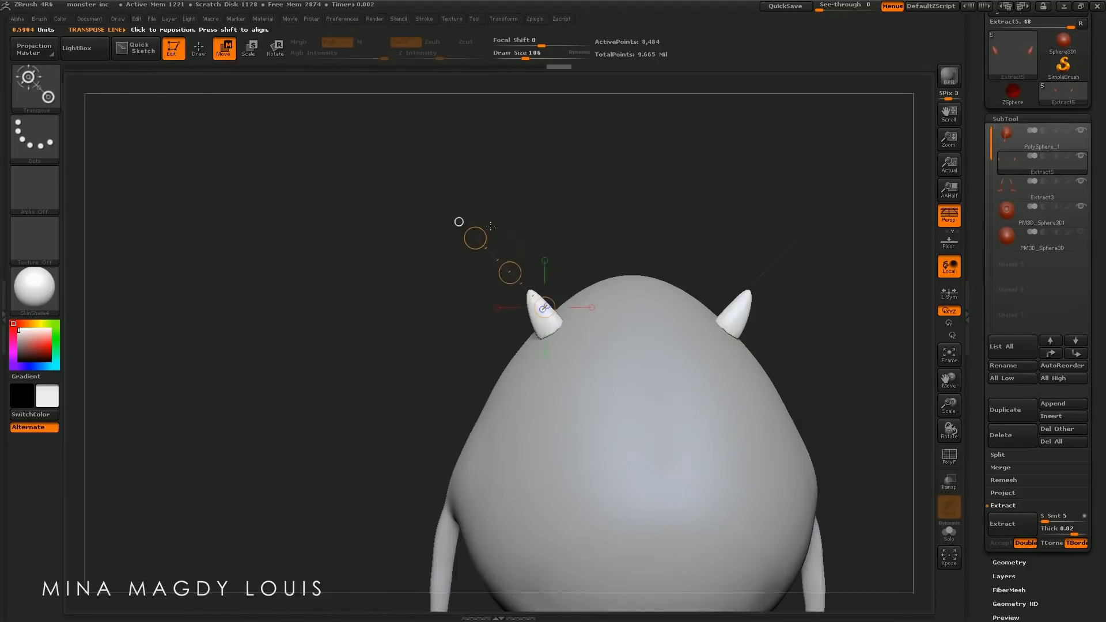
left_click_drag(544, 307, 520, 279)
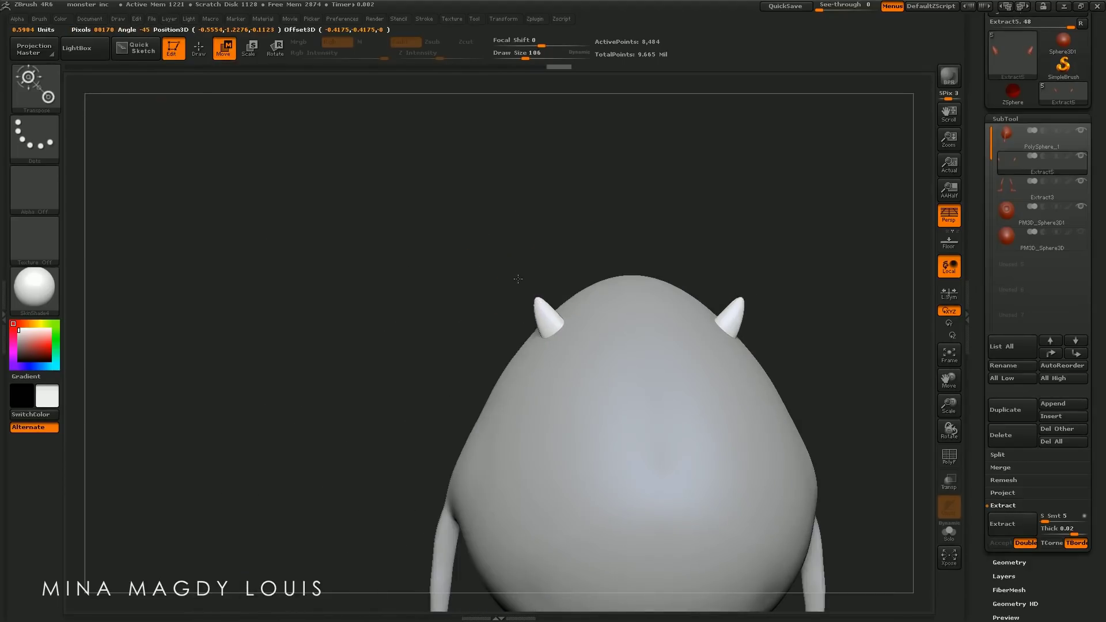
mouse_move(531, 185)
left_mouse_down()
mouse_move(642, 217)
mouse_move(680, 321)
mouse_move(591, 379)
left_mouse_up()
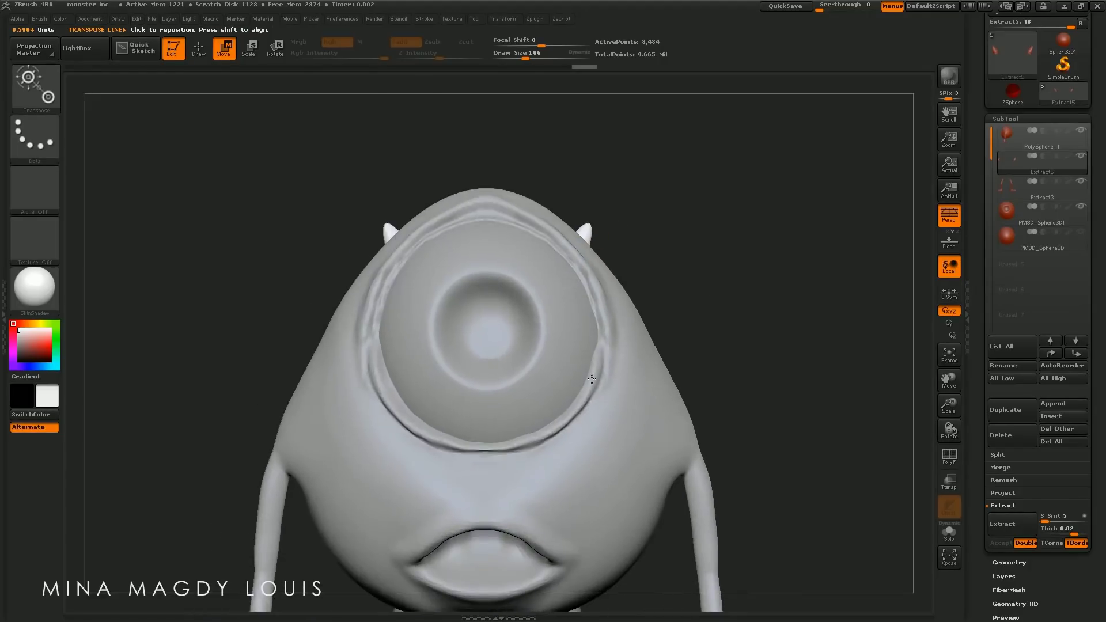
left_click(591, 379, "alt")
Press the upper-lip curve of the mouth into a frown
key("f")
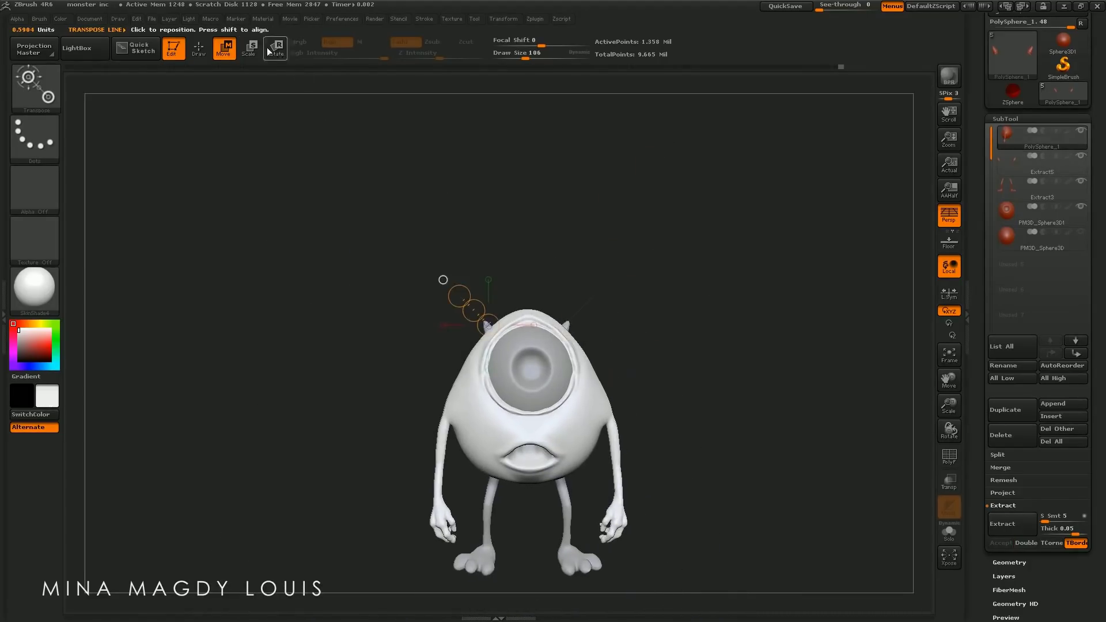
left_click(204, 54)
mouse_move(654, 289)
left_mouse_down()
mouse_move(679, 291)
mouse_move(651, 330)
mouse_move(469, 468)
left_mouse_up()
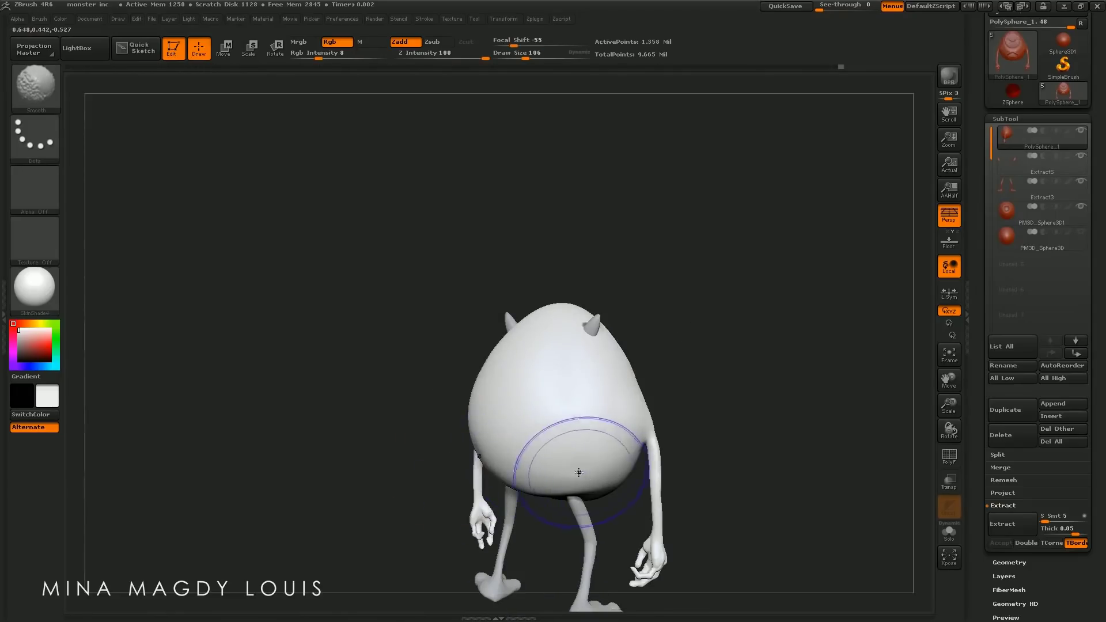
mouse_move(544, 465)
left_mouse_down()
mouse_move(531, 469)
mouse_move(457, 384)
left_mouse_up()
left_click_drag(384, 340, 459, 338)
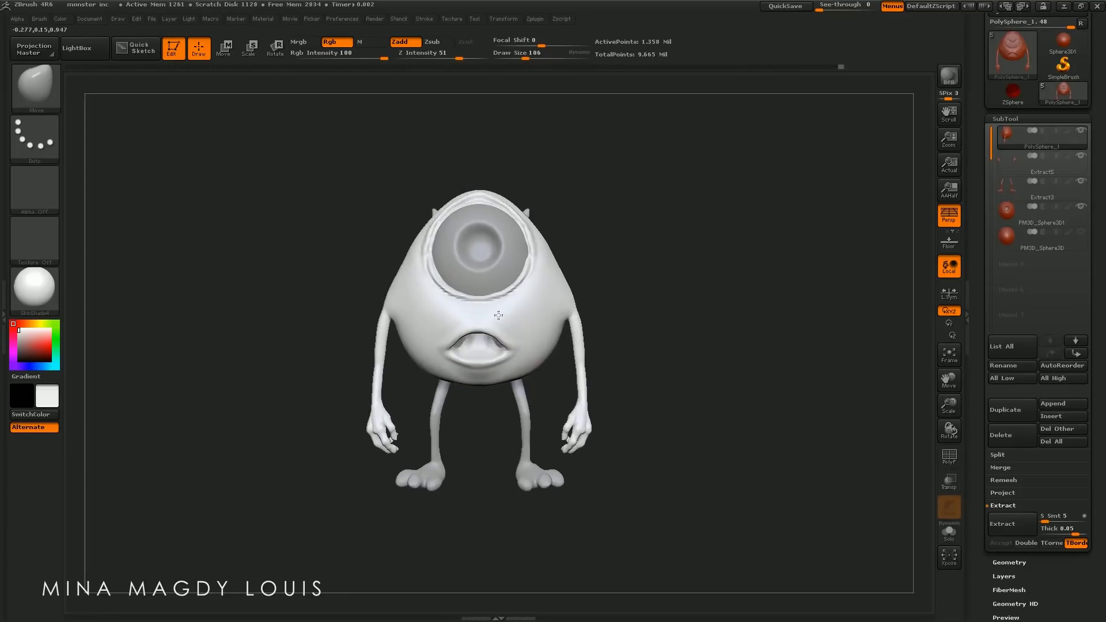
left_click_drag(553, 225, 592, 234, "alt")
mouse_move(555, 278)
left_mouse_down("alt")
mouse_move(582, 247)
mouse_move(580, 222)
left_mouse_up("alt")
Switch to the Move brush and briefly select the Extract5 piece
key("b")
key("m")
key("v")
left_click(571, 257, "alt")
key("f")
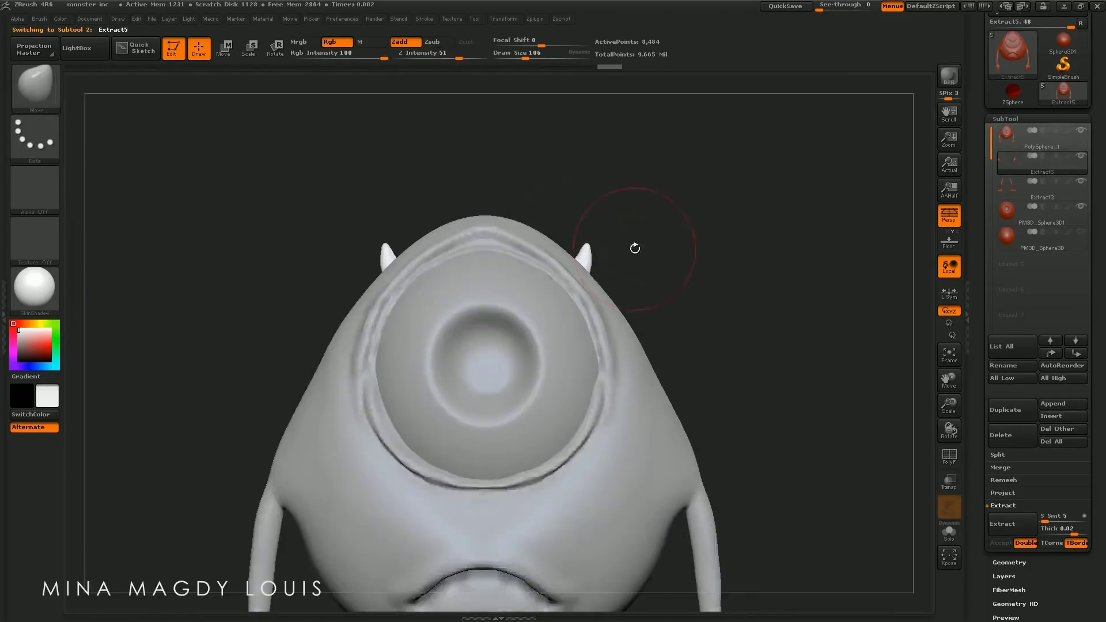
mouse_move(634, 248)
left_mouse_down()
mouse_move(594, 289)
mouse_move(568, 223)
mouse_move(691, 173)
left_mouse_up()
On PolySphere_1, build a Clay rim around the horn base at brush size 42
left_click(594, 290, "alt")
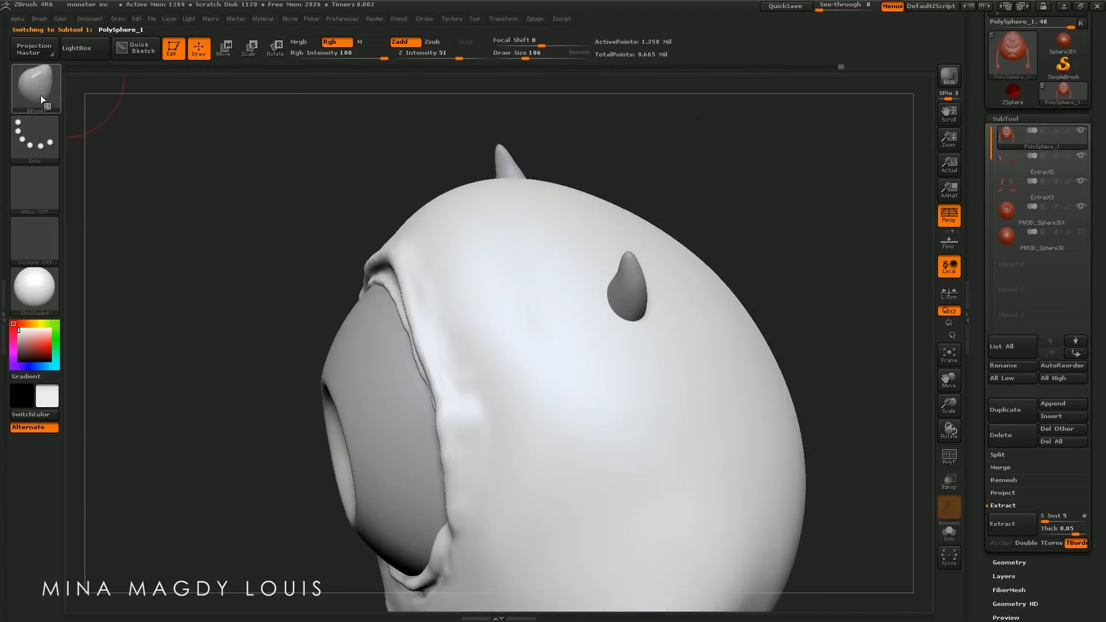
left_click(35, 86)
left_click(130, 144)
left_click_drag(513, 296, 665, 359, "alt")
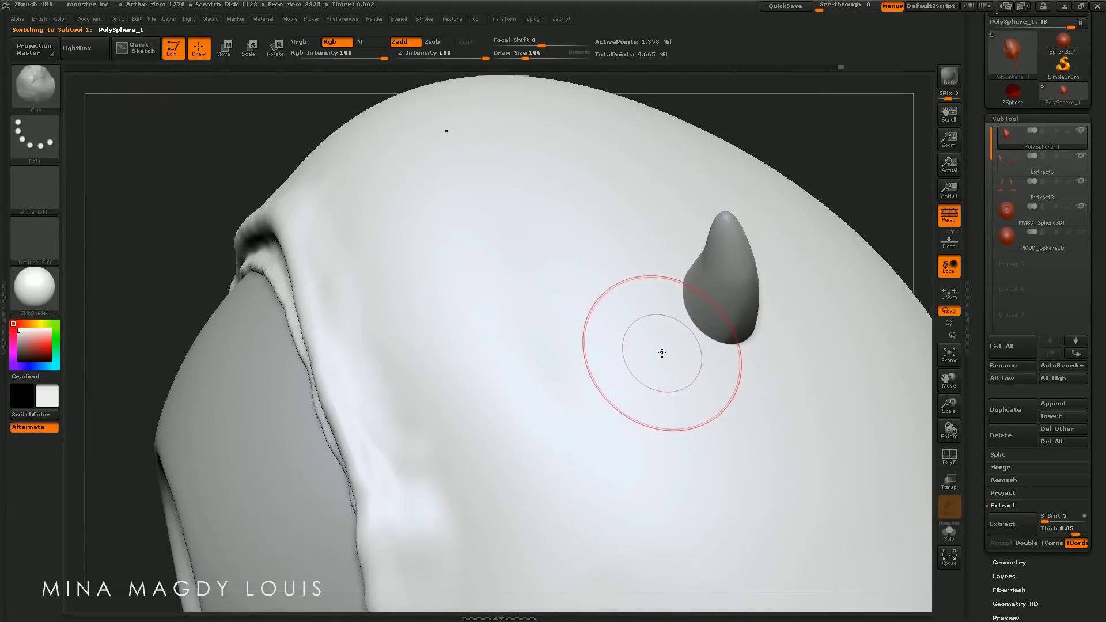
key("[")
key("[")
key("[")
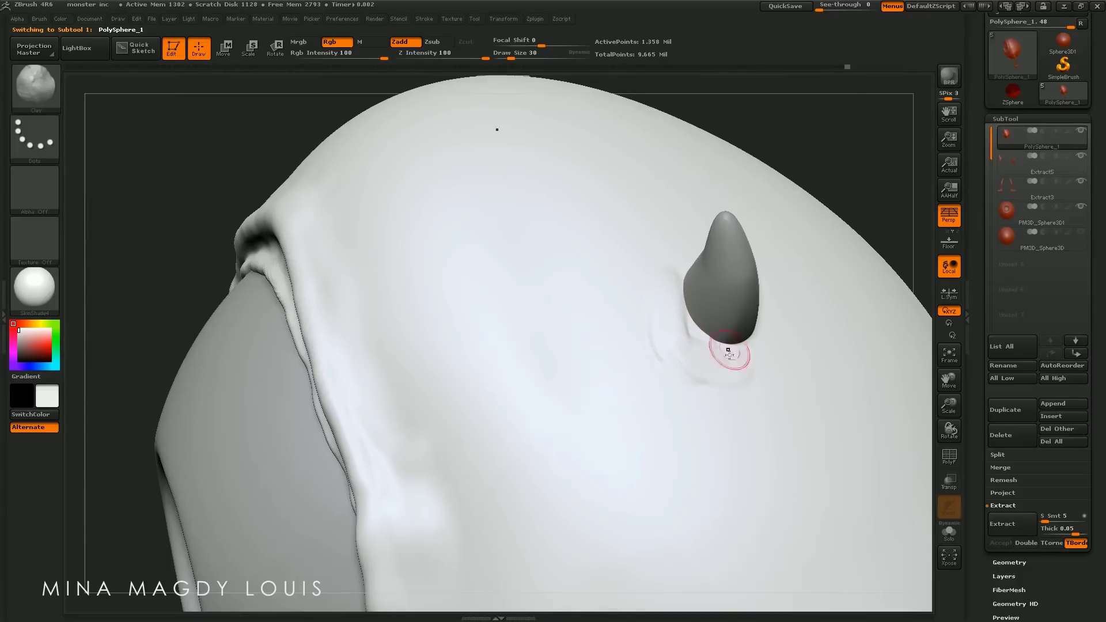
mouse_move(864, 168)
left_mouse_down()
mouse_move(760, 259)
mouse_move(772, 254)
mouse_move(765, 219)
left_mouse_up()
key("bracketright")
mouse_move(456, 321)
left_mouse_down()
mouse_move(635, 289)
mouse_move(749, 213)
mouse_move(681, 301)
mouse_move(700, 357)
left_mouse_up()
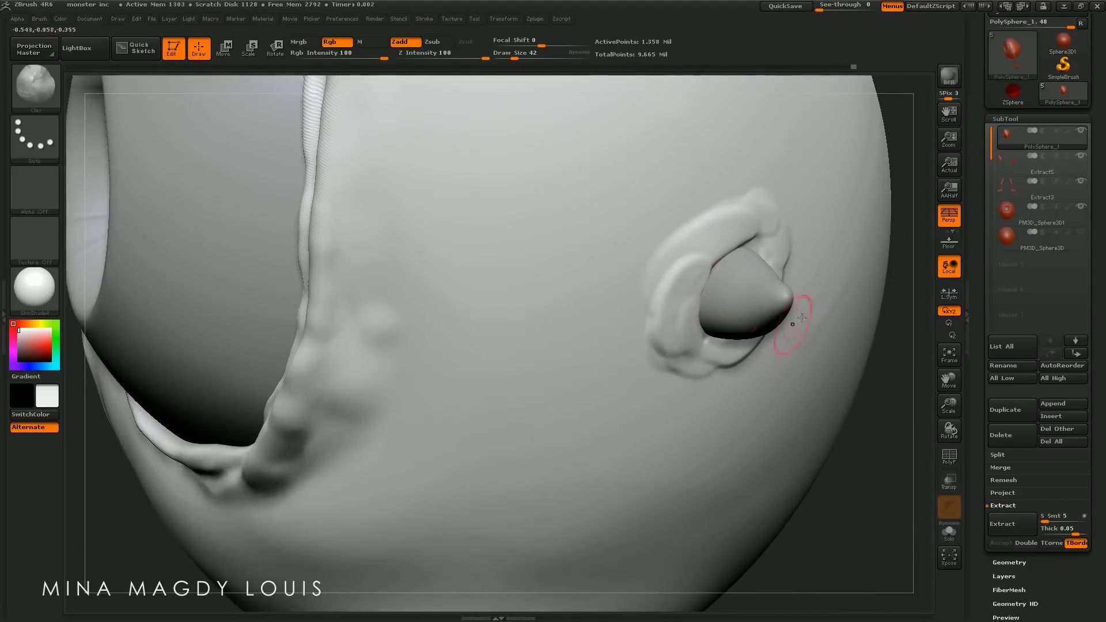
left_click_drag(765, 227, 787, 271)
Smooth the horn-base rim into a soft collar at brush size 50
mouse_move(839, 478)
left_mouse_down()
mouse_move(815, 292)
mouse_move(784, 226)
mouse_move(781, 279)
left_mouse_up()
key("bracketright")
key("shift")
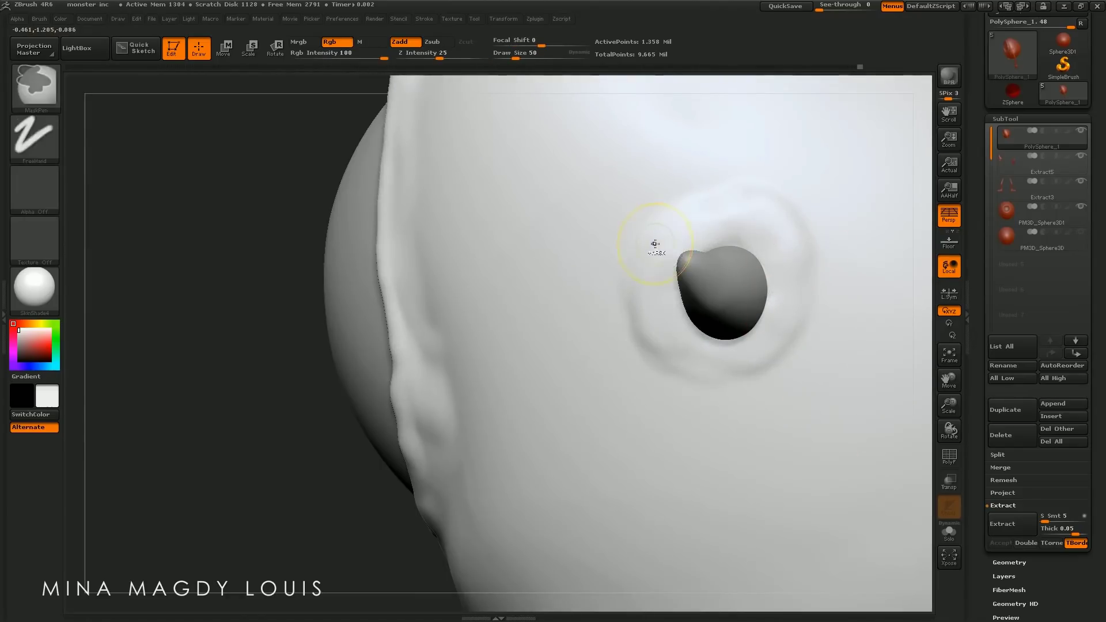
key("f")
mouse_move(648, 256)
left_mouse_down("shift")
mouse_move(724, 309)
mouse_move(415, 345)
left_mouse_up("shift")
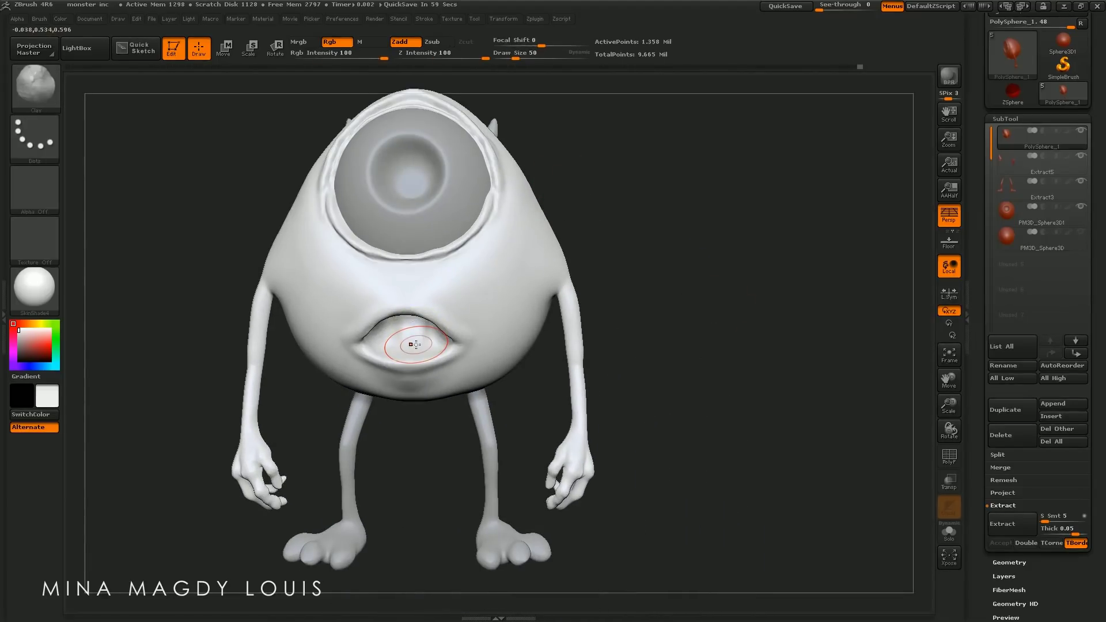
key("ctrl")
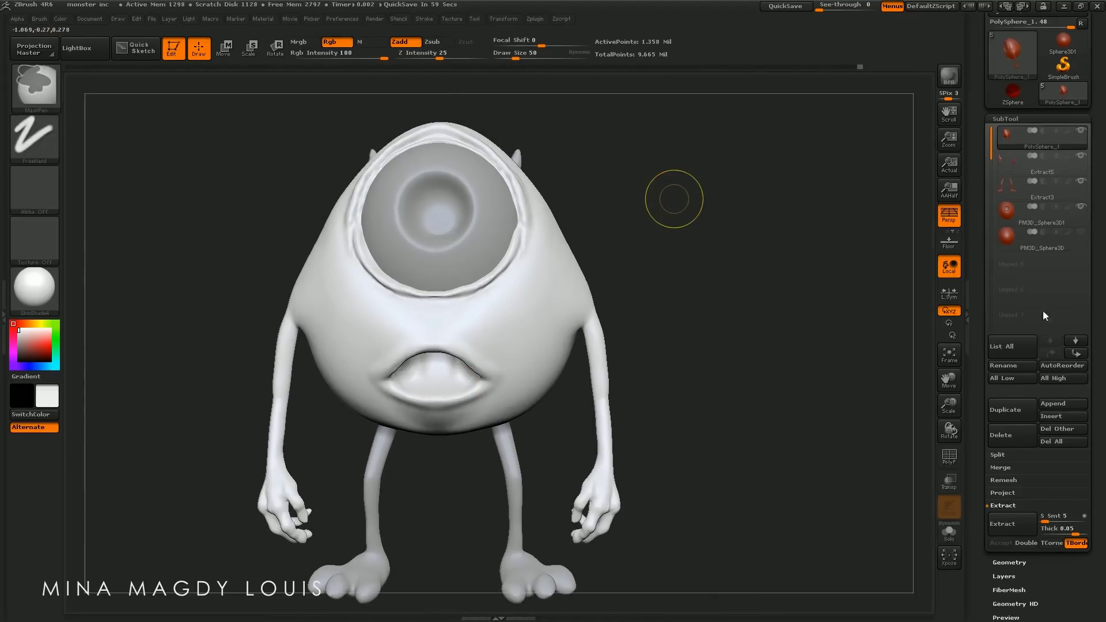
QuickSave the project, then zoom in close on the mouth at brush size 30
key("ctrl+s")
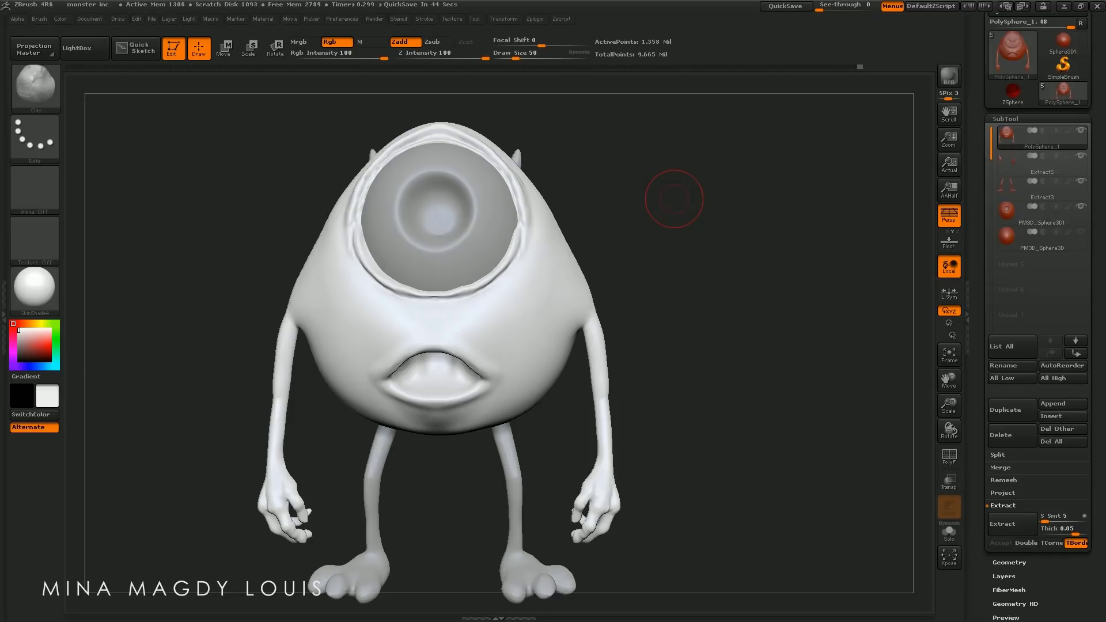
mouse_move(688, 237)
left_mouse_down("alt")
mouse_move(445, 336)
mouse_move(551, 351)
left_mouse_up("alt")
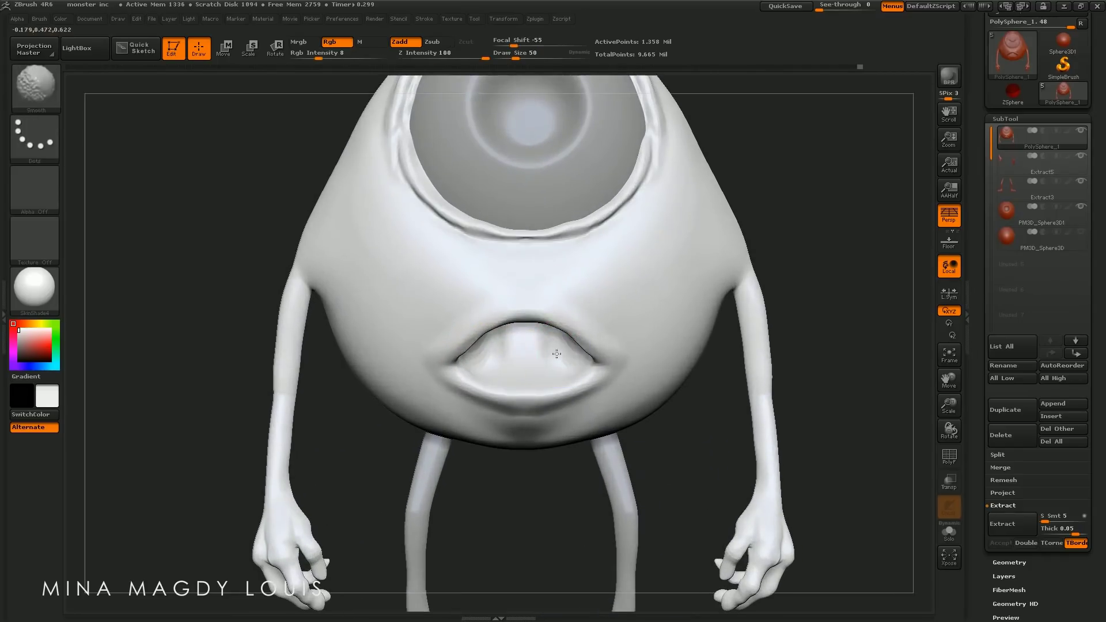
mouse_move(552, 351)
right_mouse_down("ctrl")
mouse_move(521, 391)
mouse_move(477, 397)
right_mouse_up("ctrl")
key("bracketleft")
key("bracketleft")
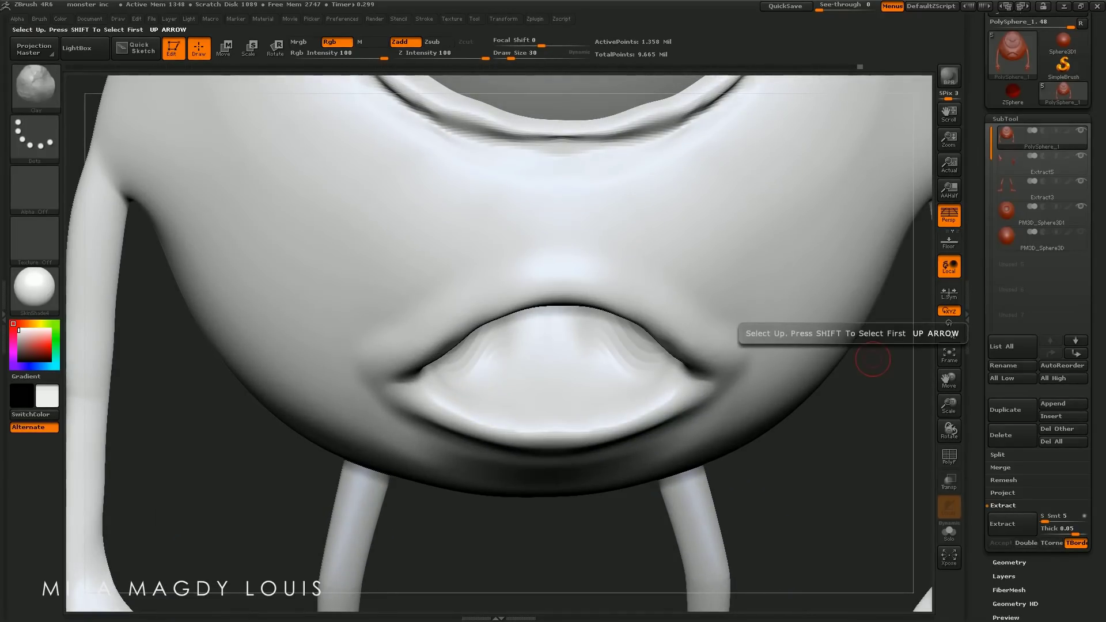
Mask symmetric tooth spots on the lower lip at brush size 26
key("bracketleft")
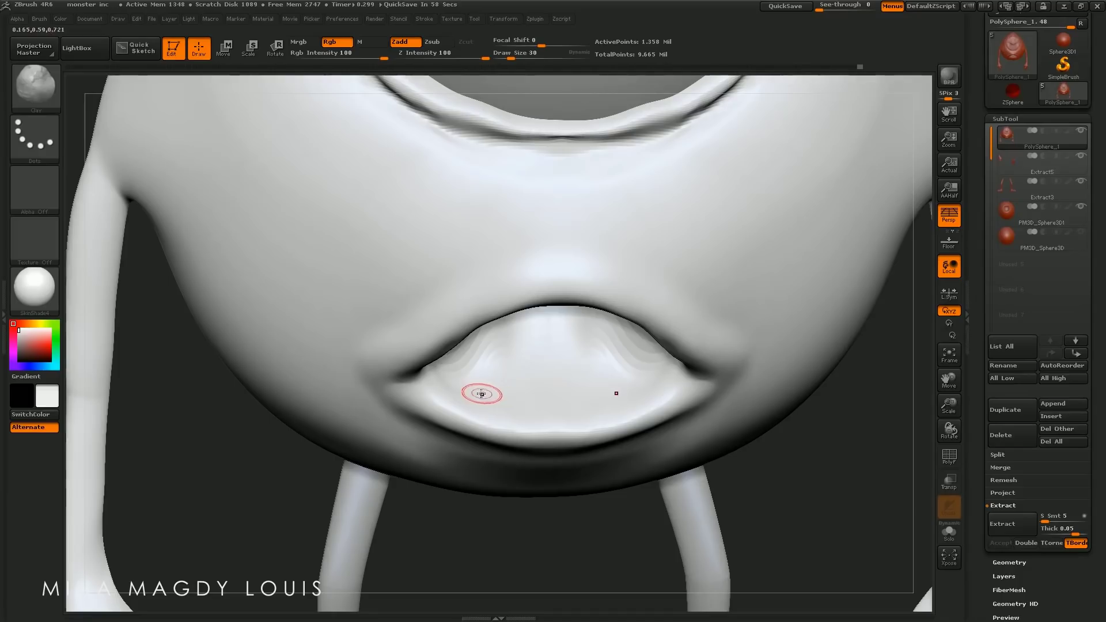
left_click_drag(459, 392, 528, 404, "ctrl")
key("ctrl+z")
Extract the spots as Extract6 and adjust Thick/Double so the teeth look rounded
left_click(1014, 525)
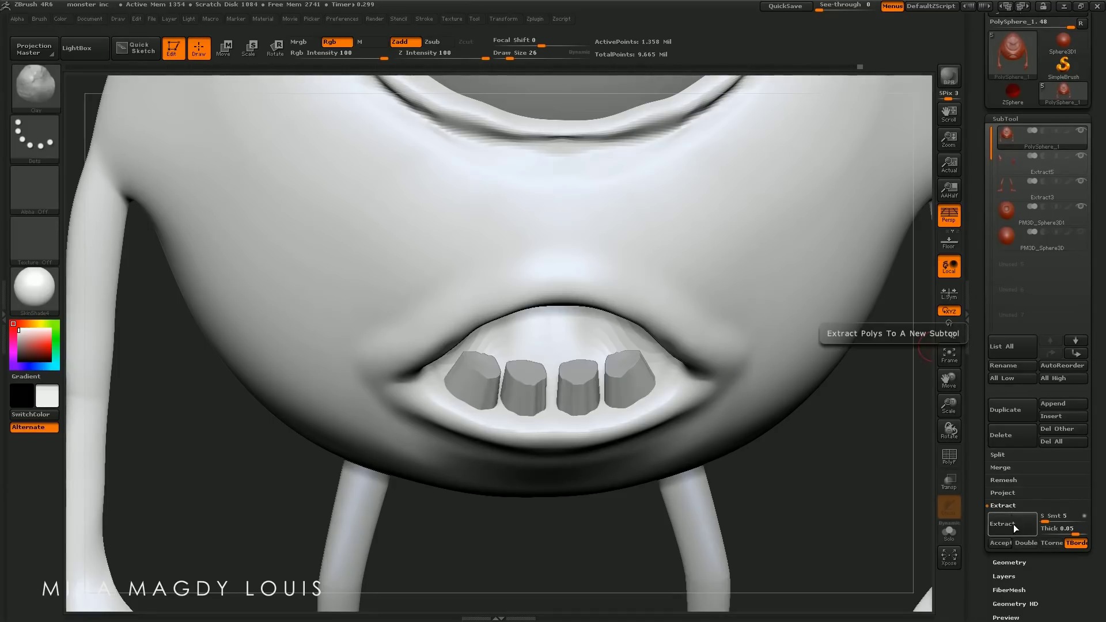
left_click(1001, 543)
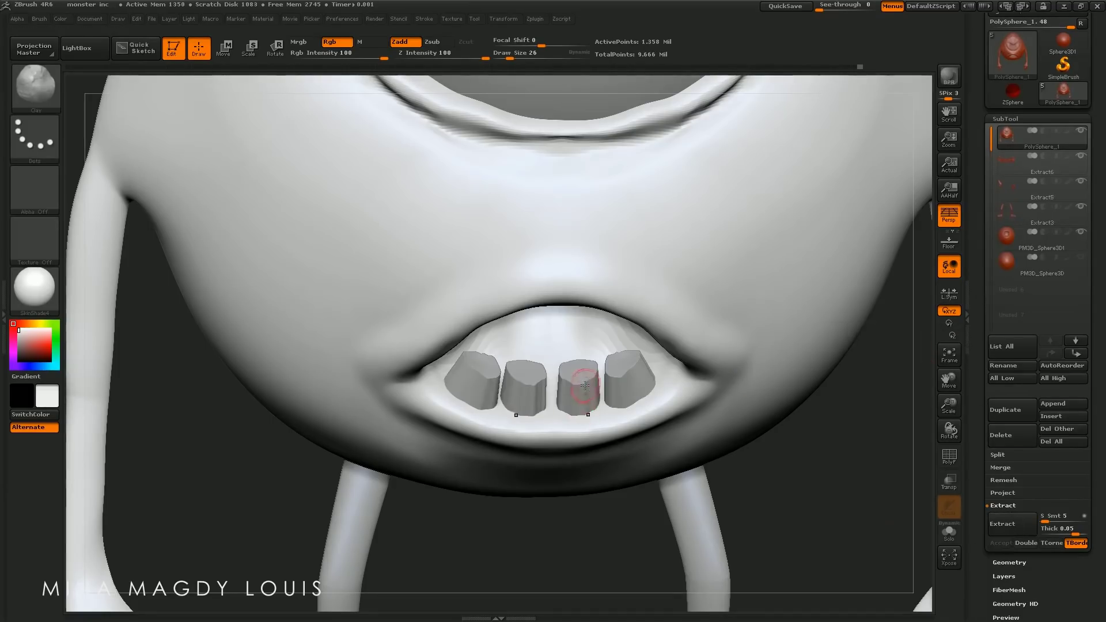
left_click(585, 385, "alt")
key("ctrl+d")
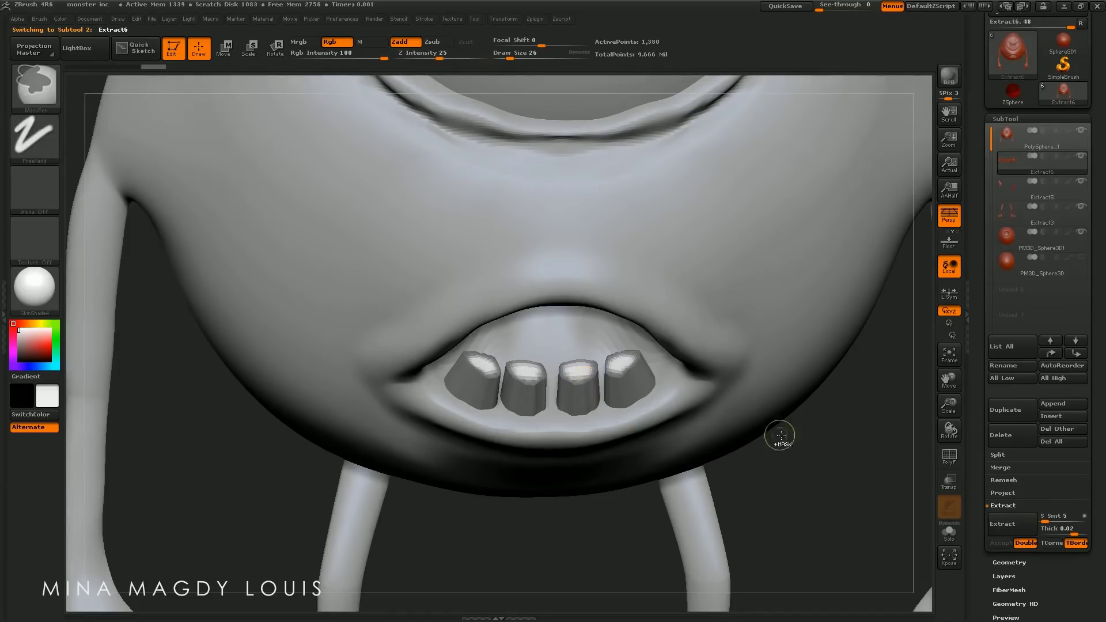
key("shift+d")
left_click_drag(601, 427, 576, 378)
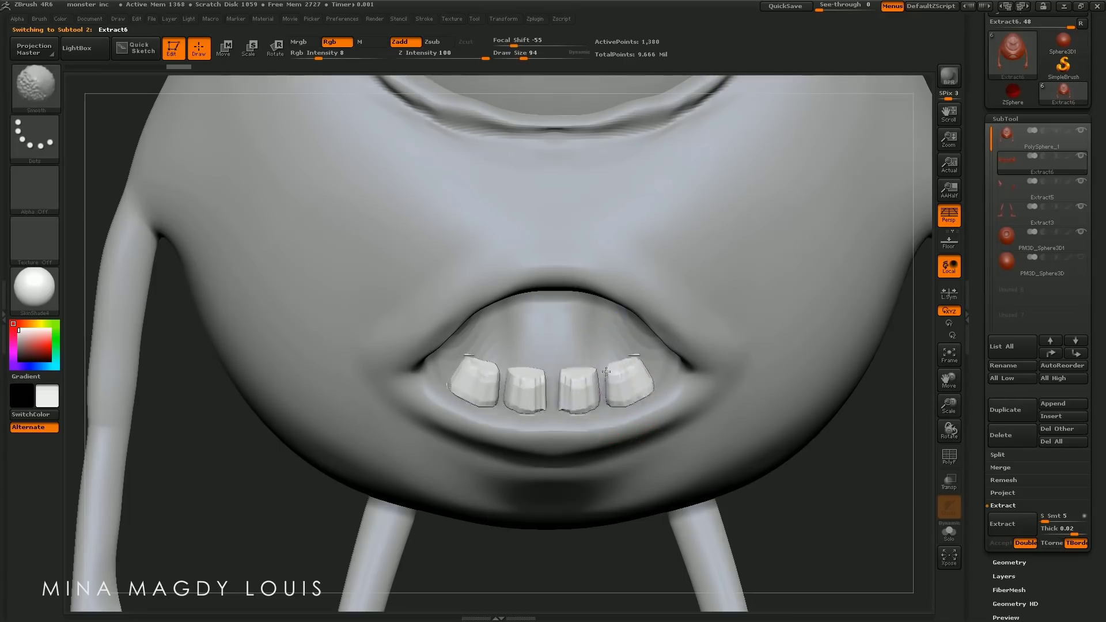
Reselect the Extract6 teeth and subdivide them once with Geometry > Divide
left_click(224, 47)
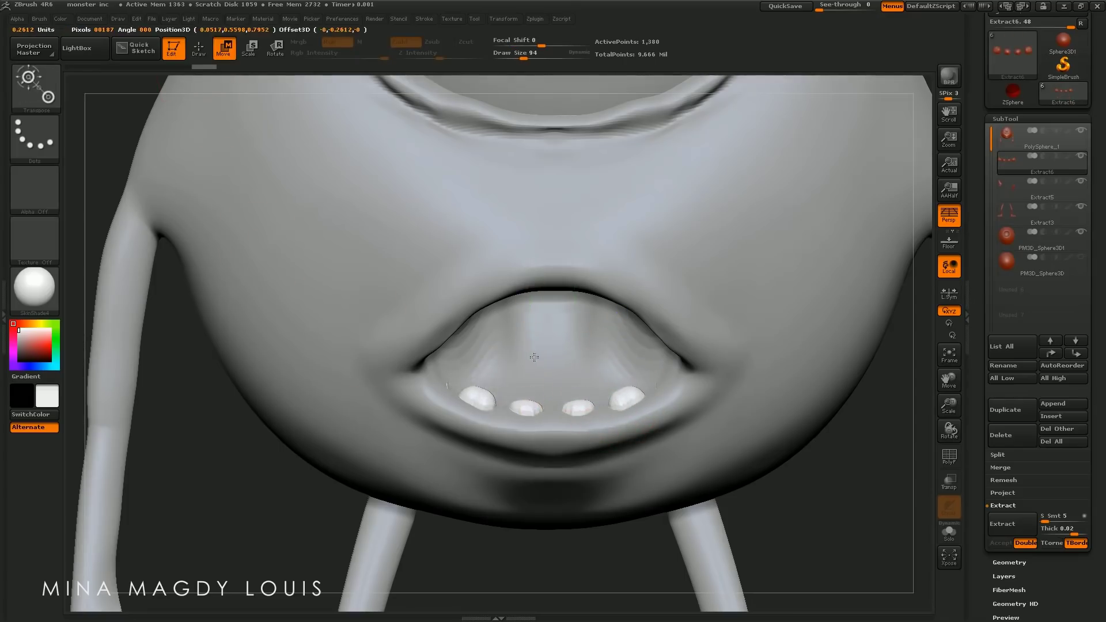
left_click_drag(575, 387, 574, 258)
key("f")
left_click(615, 228, "alt")
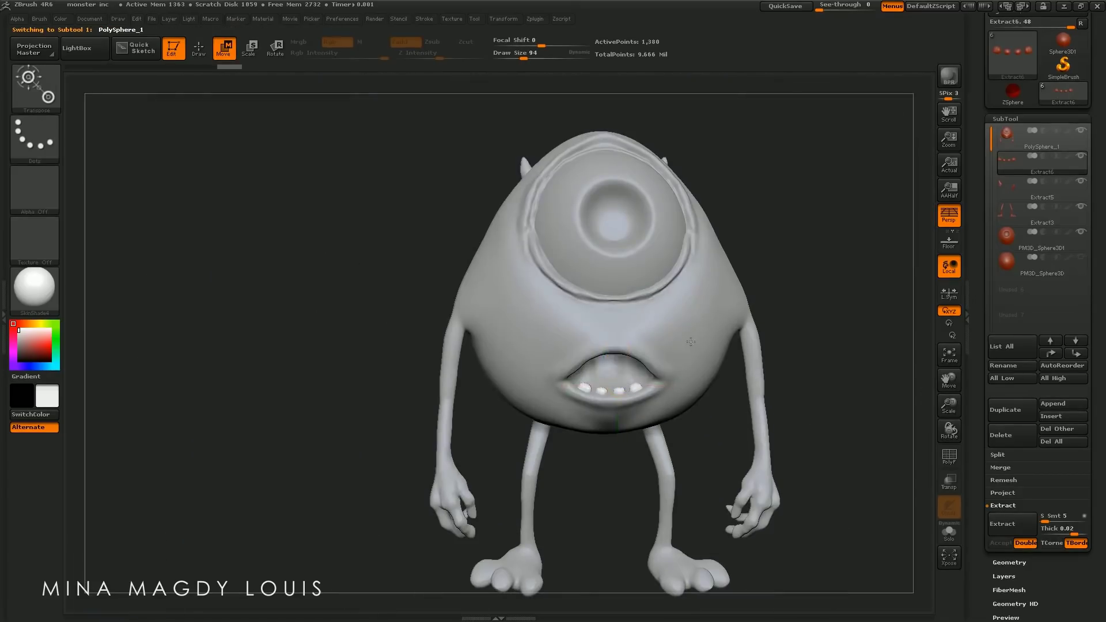
left_click(483, 252, "alt")
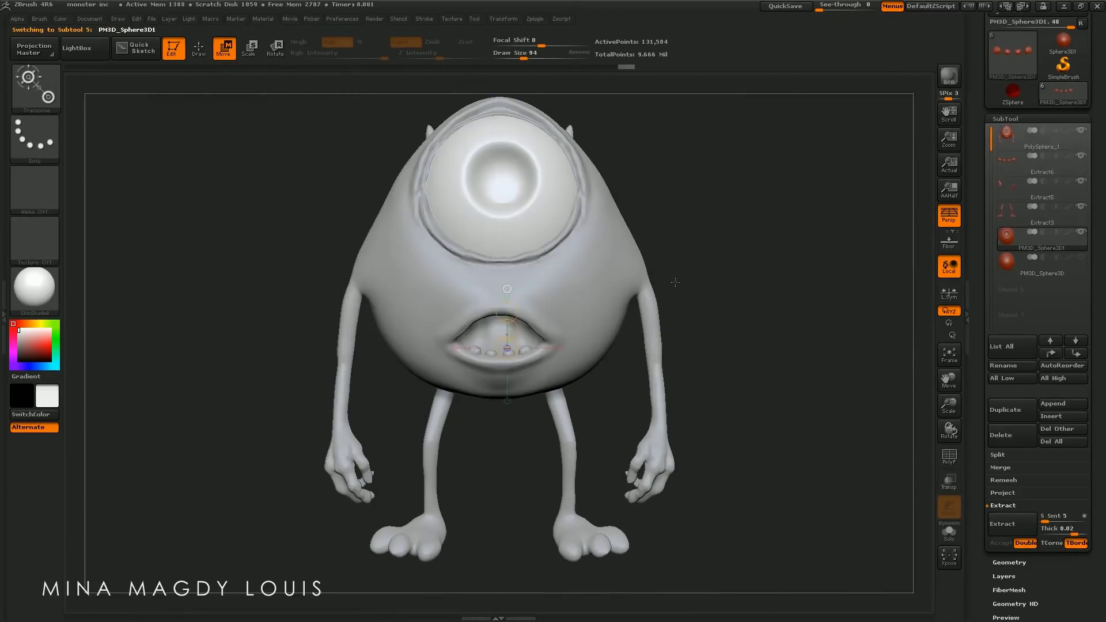
left_click_drag(601, 291, 508, 395, "alt")
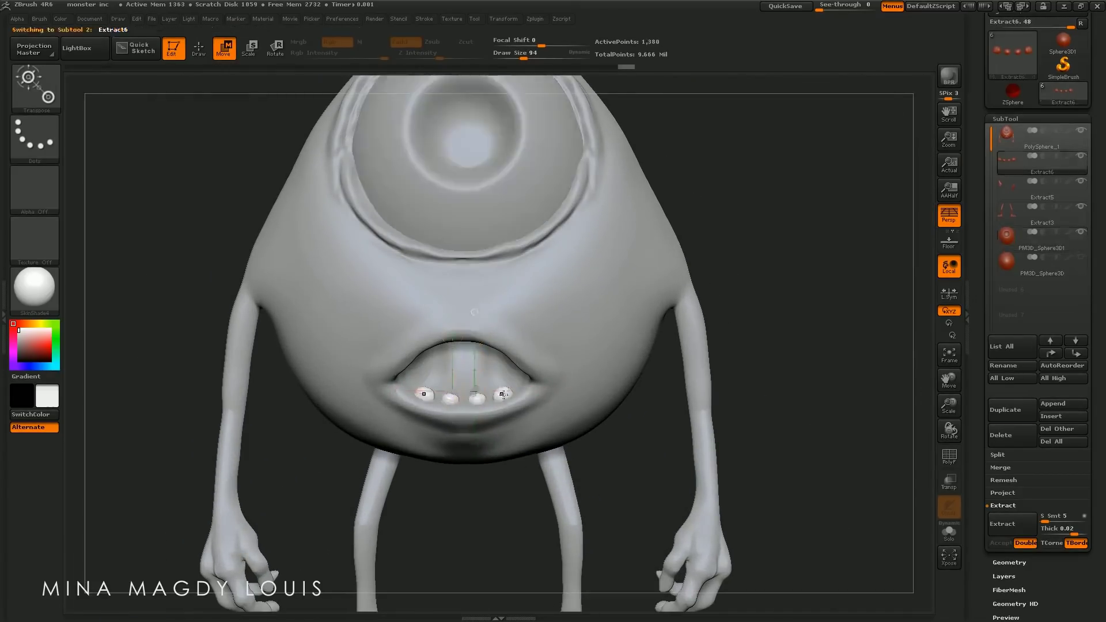
left_click(503, 401, "alt")
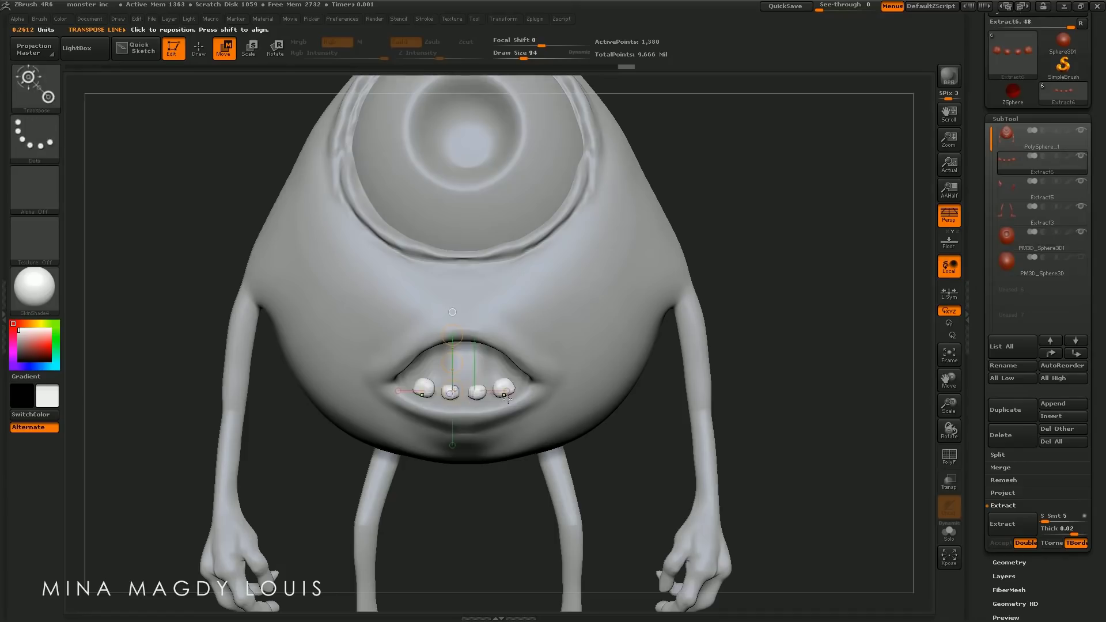
left_click(203, 55)
left_click(1005, 119)
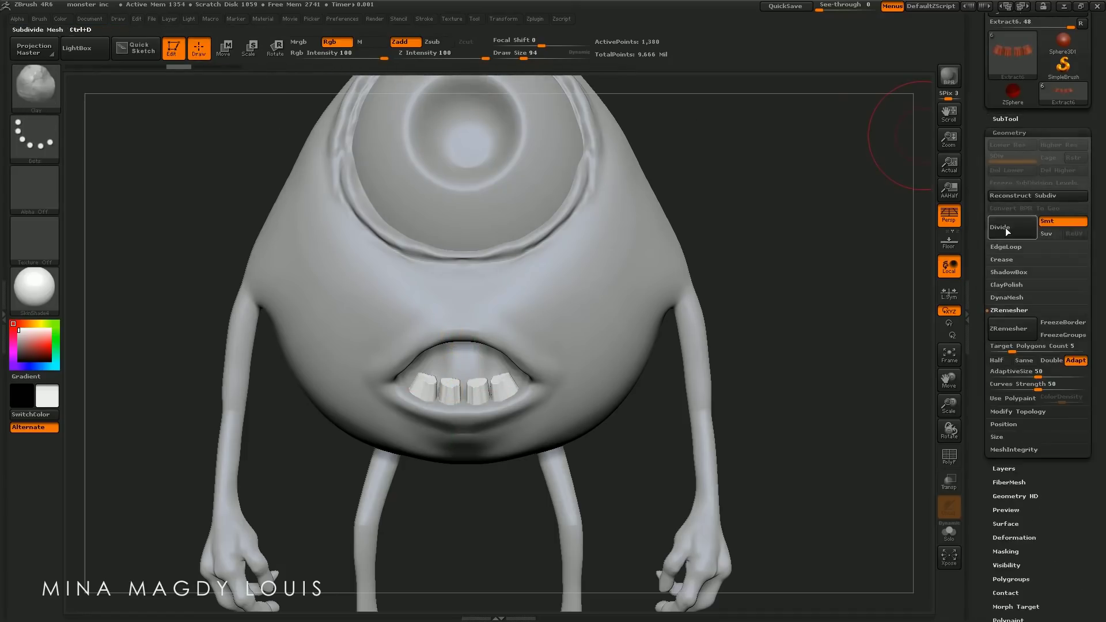
left_click(1007, 231)
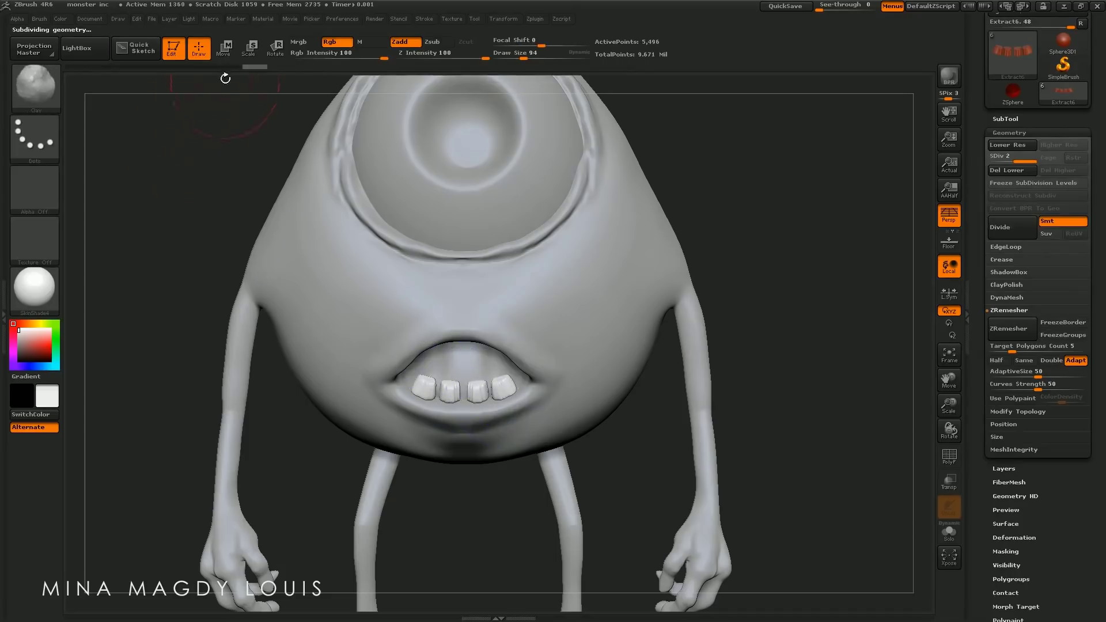
Move the teeth slightly lower in the mouth, then return to Draw mode
left_click(224, 48)
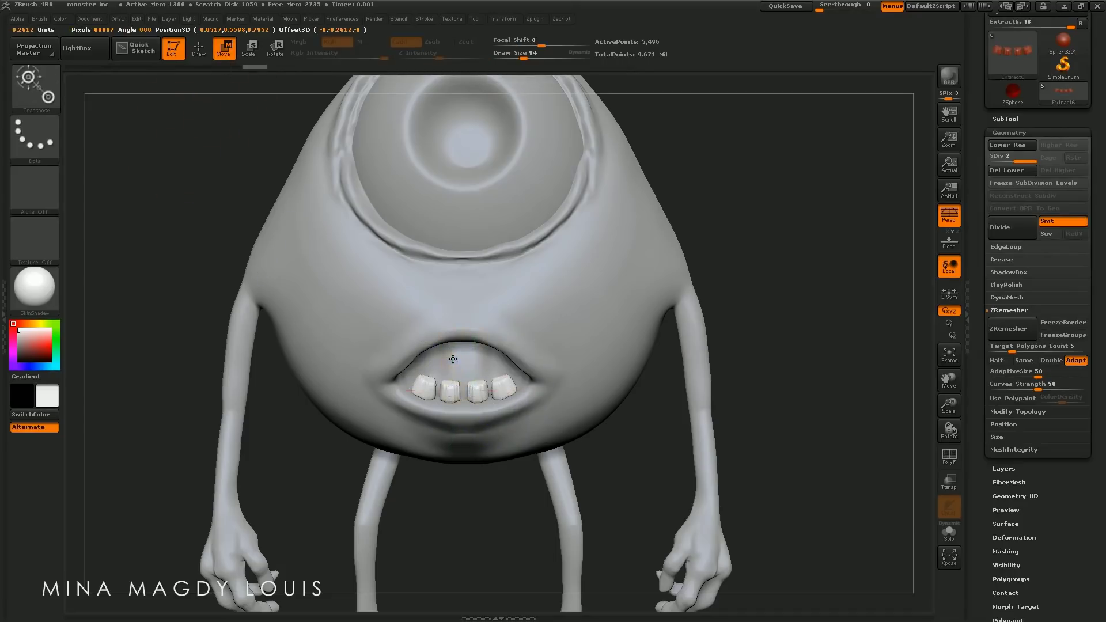
left_click_drag(453, 359, 458, 374)
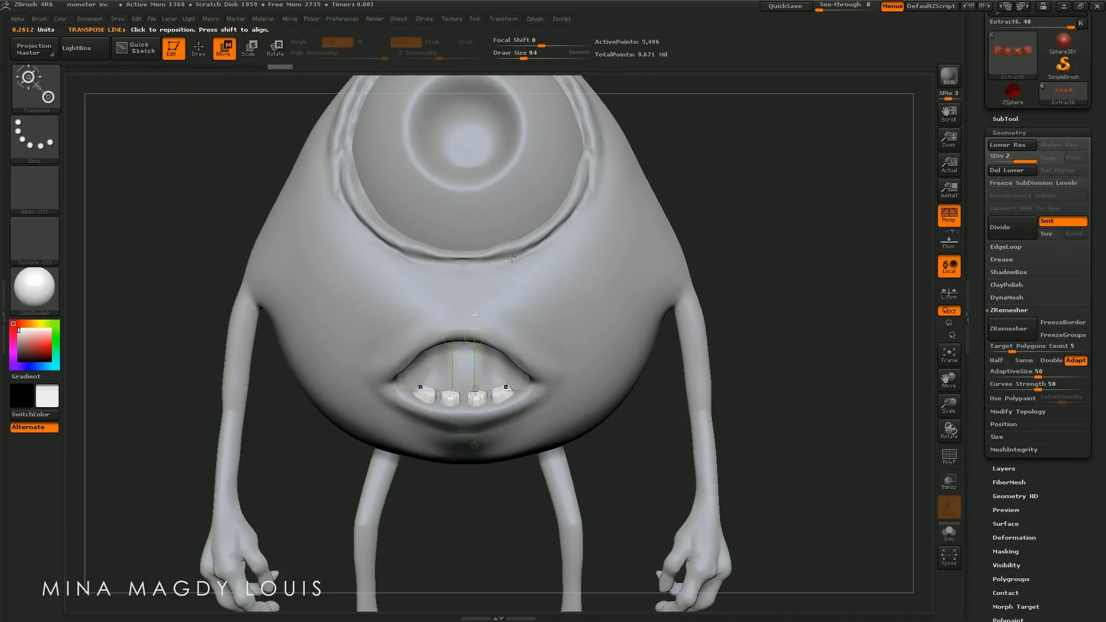
left_click_drag(458, 367, 454, 363)
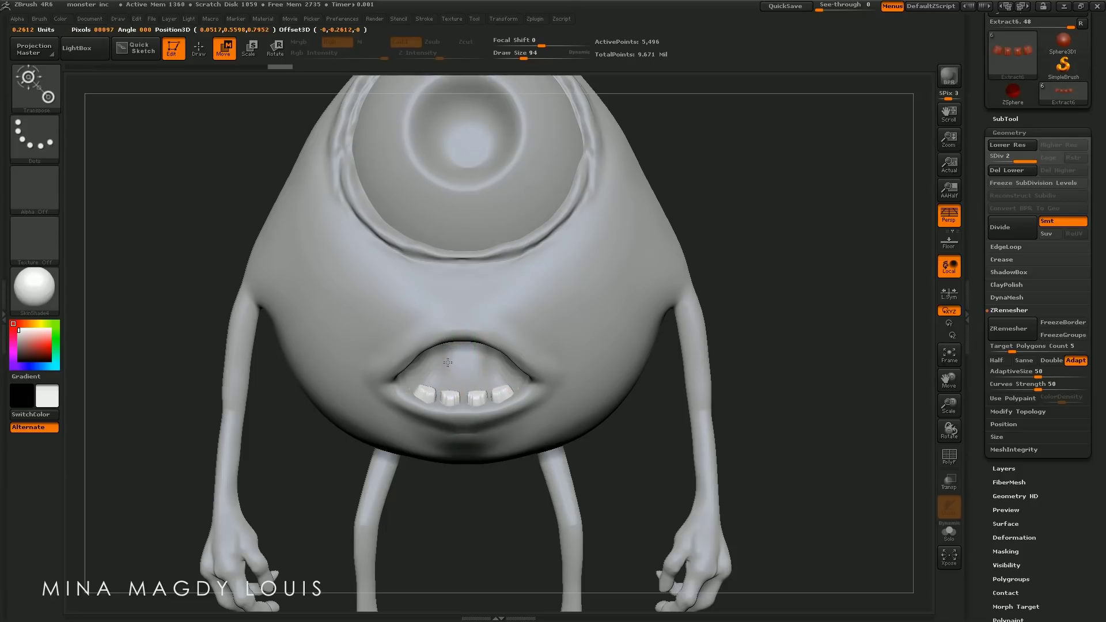
left_click(206, 55)
mouse_move(452, 457)
left_mouse_down()
mouse_move(474, 452)
mouse_move(452, 441)
left_mouse_up()
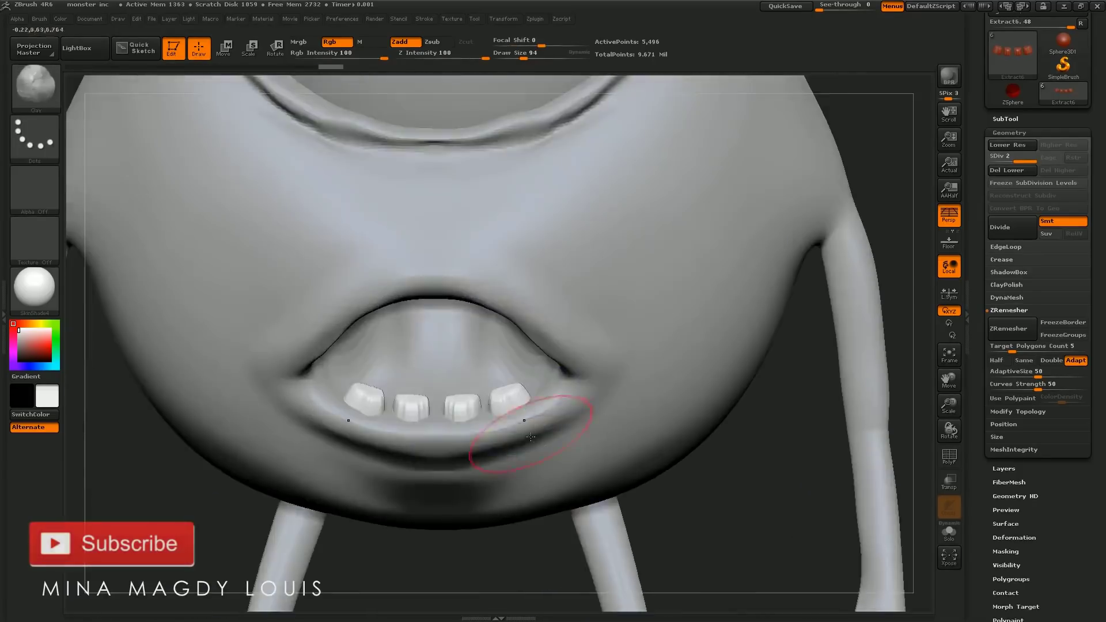
key("f")
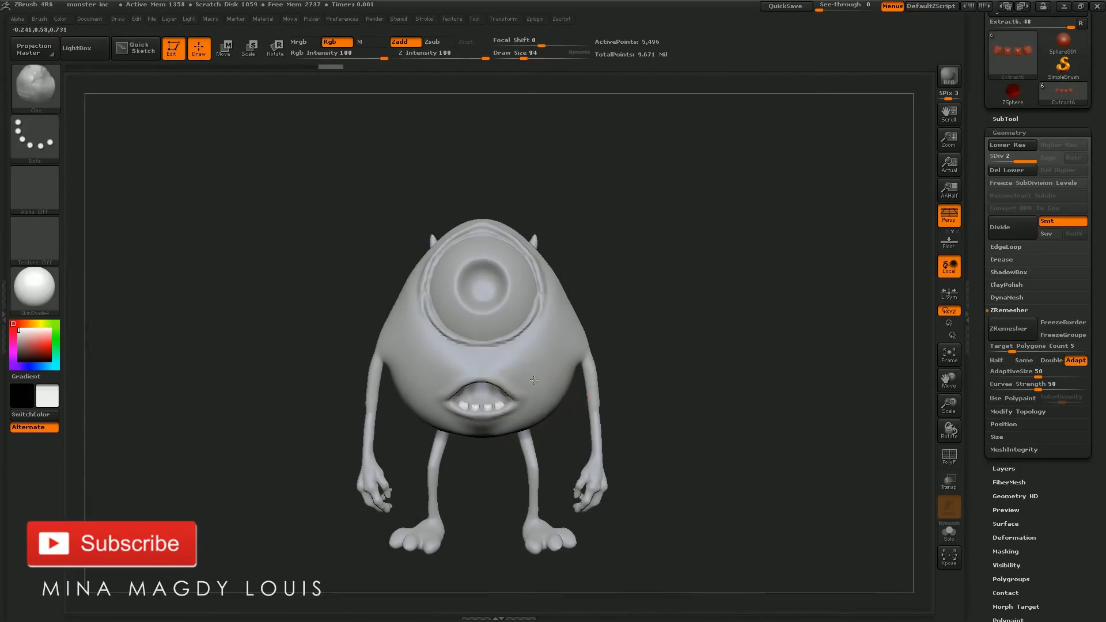
left_click_drag(529, 406, 481, 365)
left_click(483, 365, "alt")
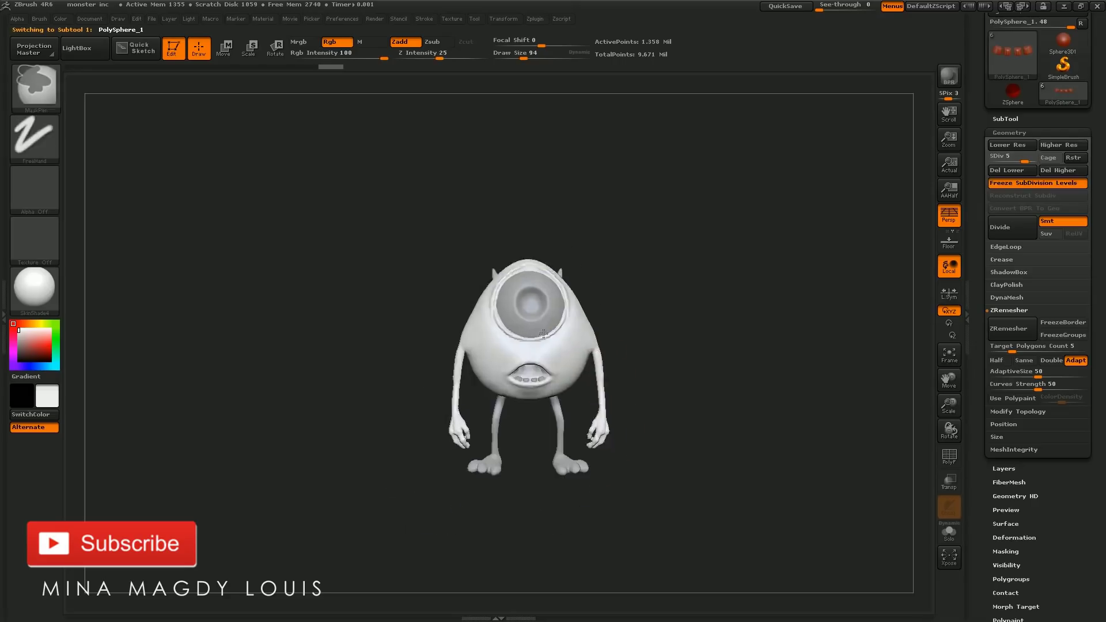
left_click_drag(570, 346, 591, 351)
mouse_move(544, 407)
left_mouse_down()
mouse_move(557, 432)
mouse_move(518, 482)
left_mouse_up()
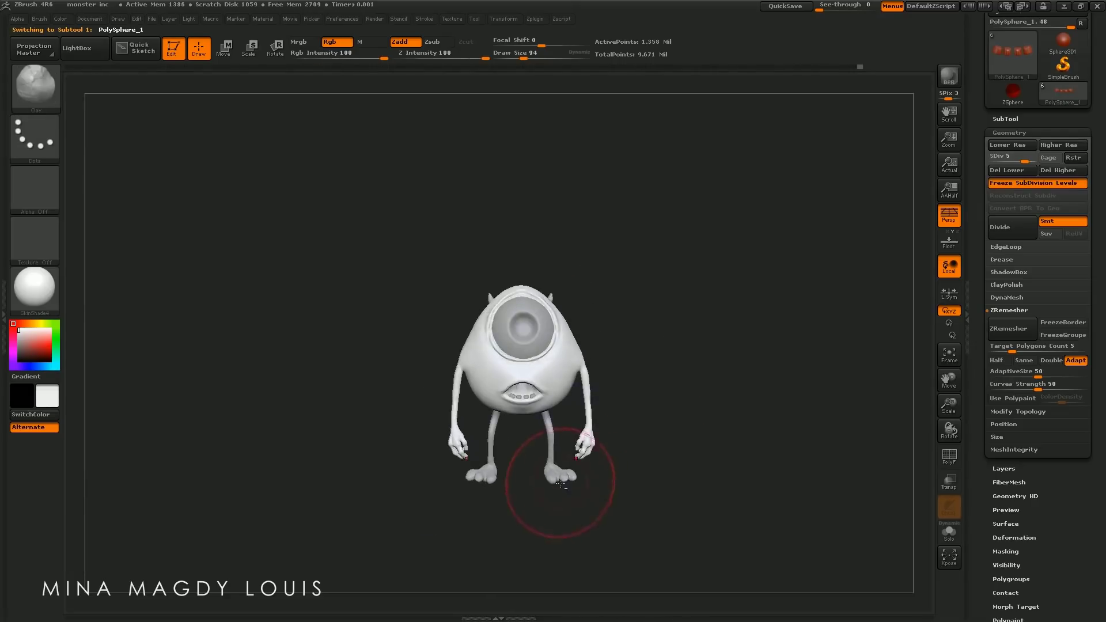
mouse_move(432, 363)
left_mouse_down("alt")
mouse_move(480, 448)
mouse_move(343, 400)
left_mouse_up("alt")
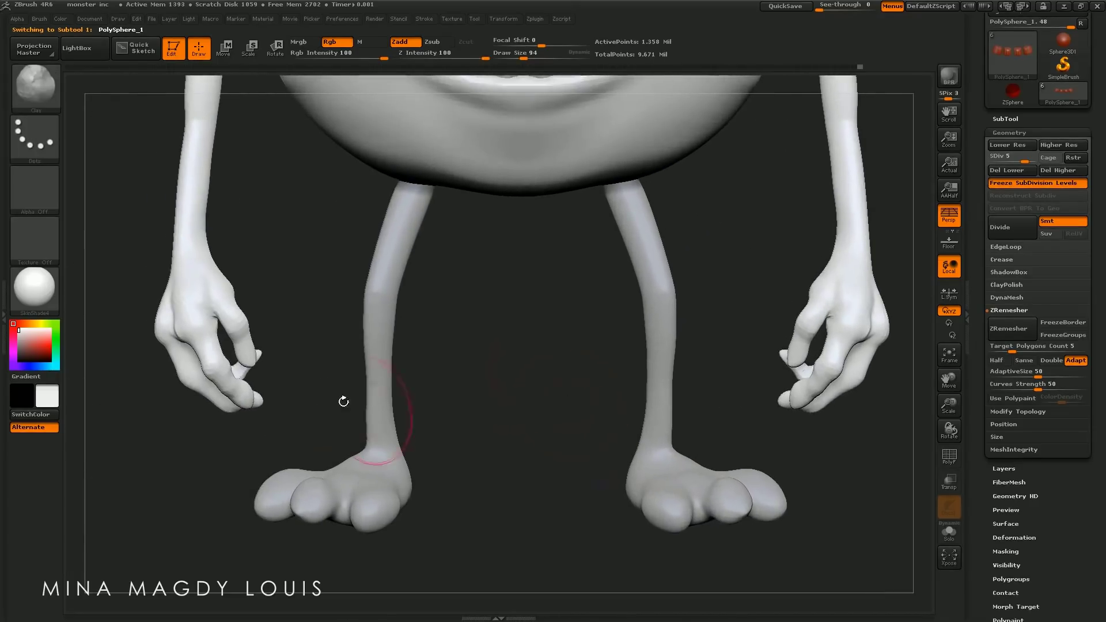
mouse_move(279, 383)
left_mouse_down("alt")
mouse_move(317, 365)
mouse_move(369, 403)
left_mouse_up("alt")
mouse_move(495, 369)
left_mouse_down()
mouse_move(588, 434)
mouse_move(553, 404)
mouse_move(563, 336)
mouse_move(437, 323)
left_mouse_up()
left_click(334, 351, "alt")
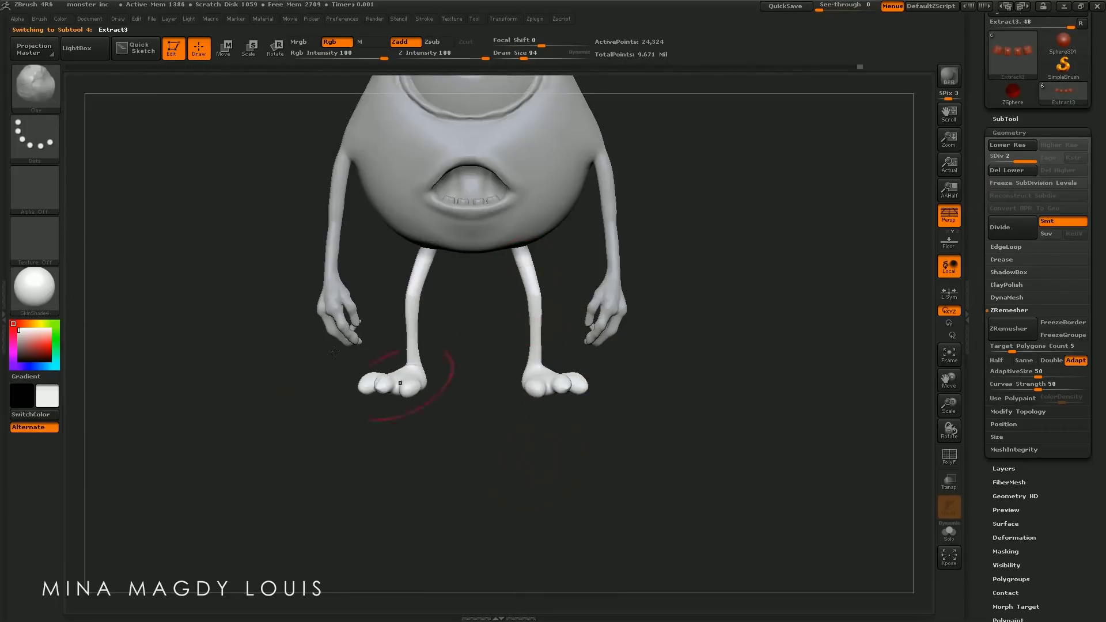
key("f")
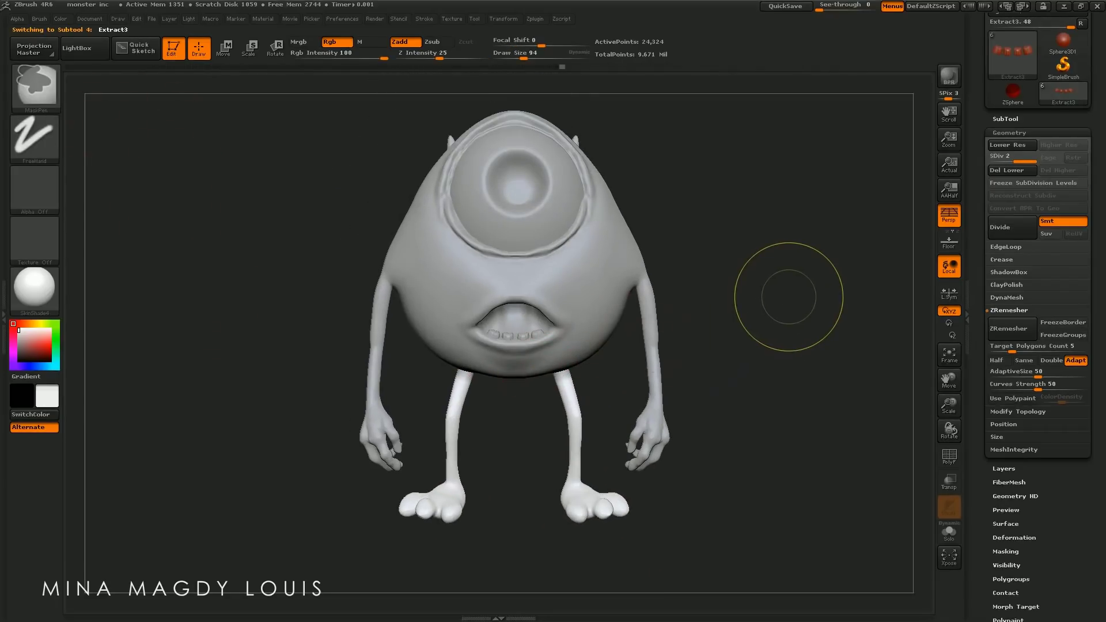
Save the project and zoom in on the Extract3 legs from a rear three-quarter view
key("ctrl+s")
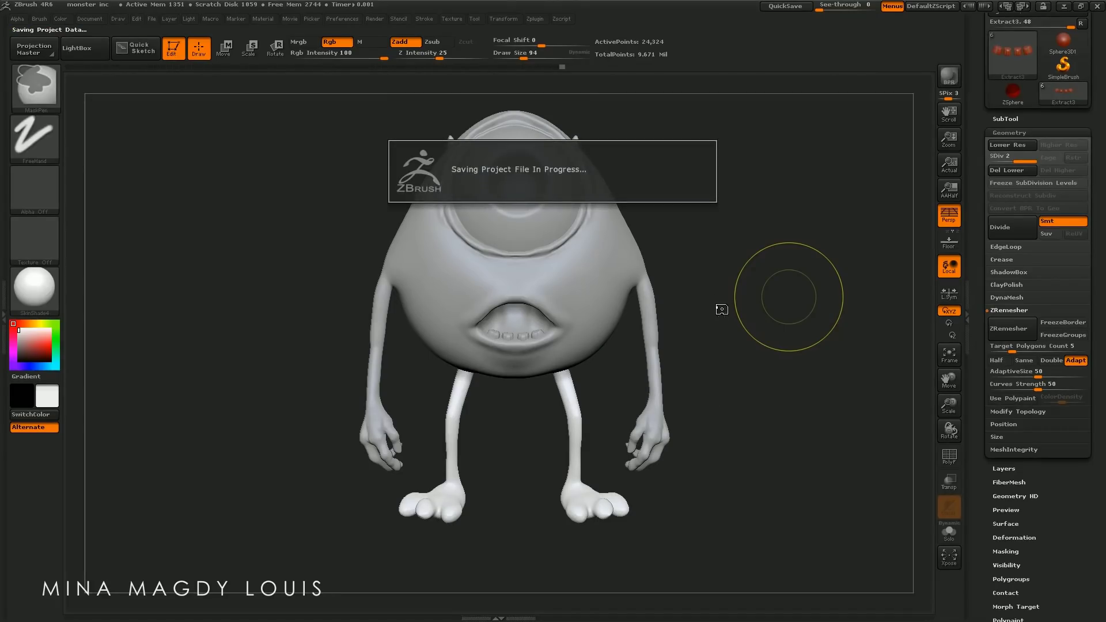
mouse_move(741, 252)
left_mouse_down()
mouse_move(540, 288)
mouse_move(602, 333)
left_mouse_up()
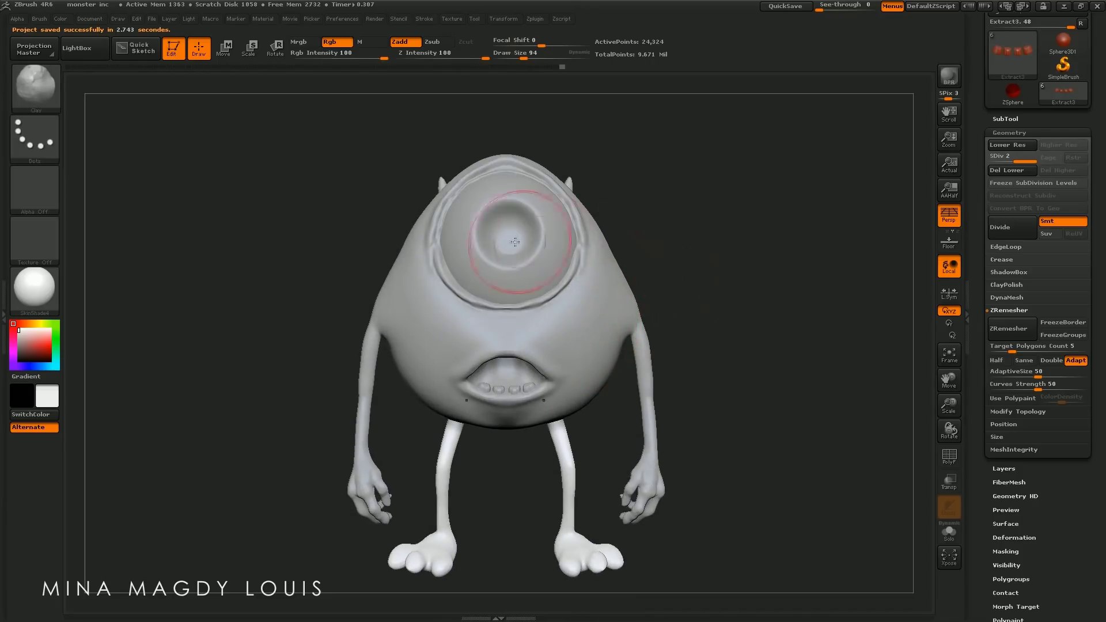
left_click_drag(536, 271, 546, 265)
left_click_drag(655, 280, 646, 284)
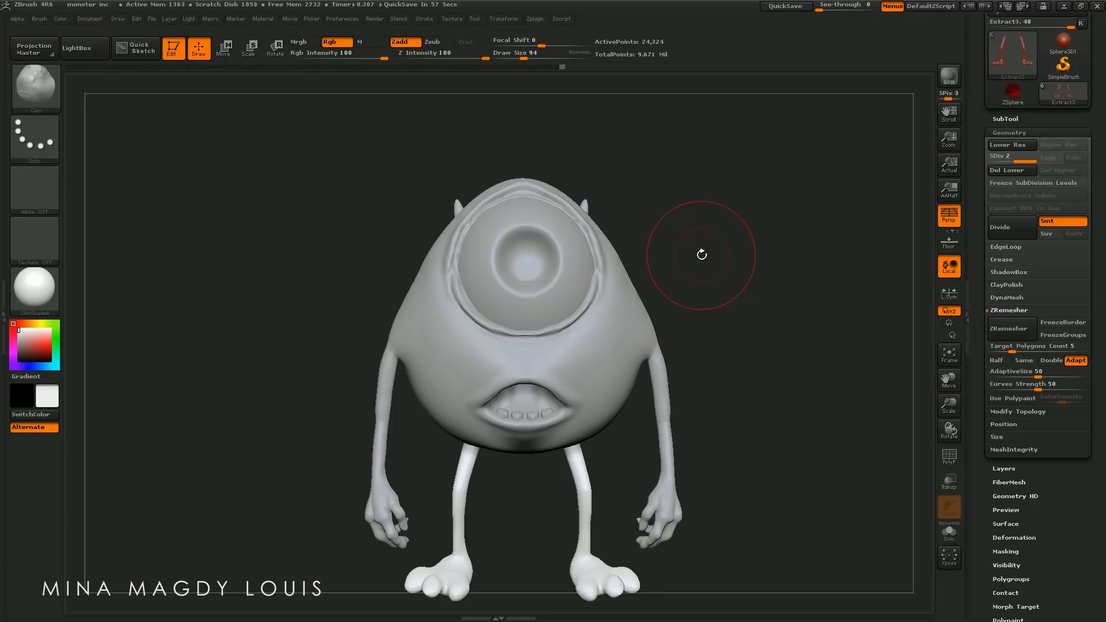
left_click_drag(508, 538, 101, 190)
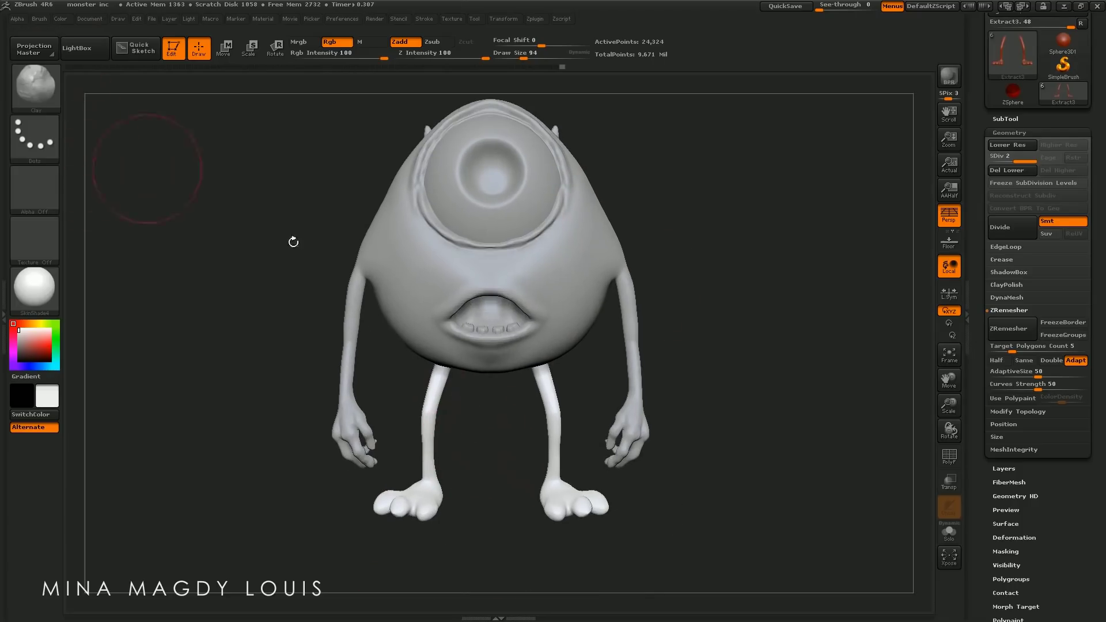
mouse_move(400, 425)
left_mouse_down()
mouse_move(459, 365)
mouse_move(551, 354)
mouse_move(530, 346)
left_mouse_up()
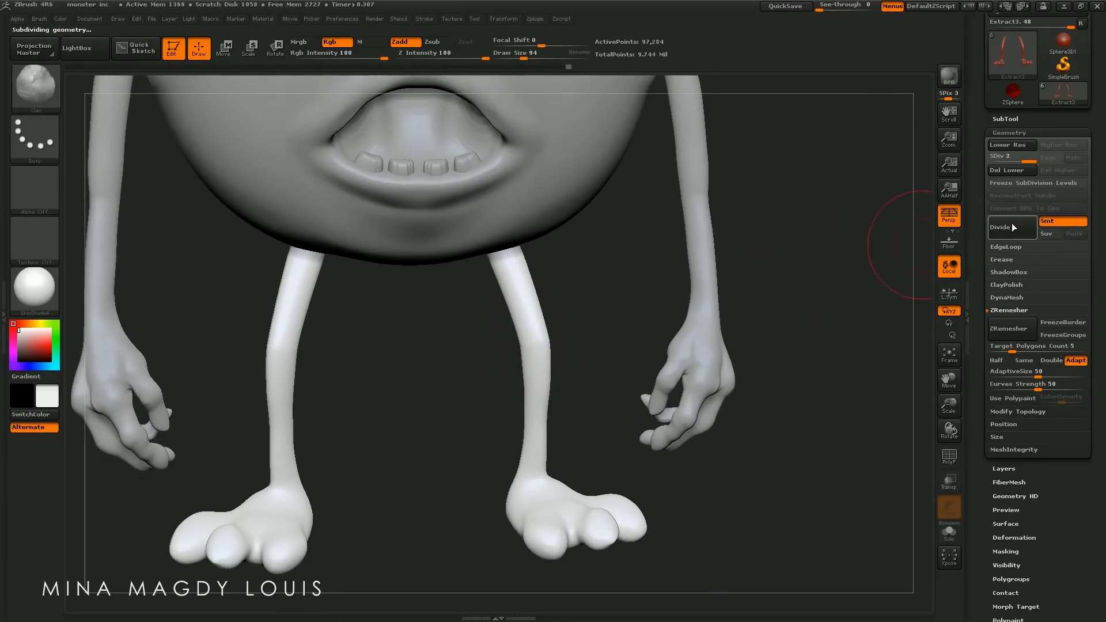
left_click(1012, 227)
left_click_drag(551, 293, 412, 266)
left_click_drag(586, 293, 531, 289)
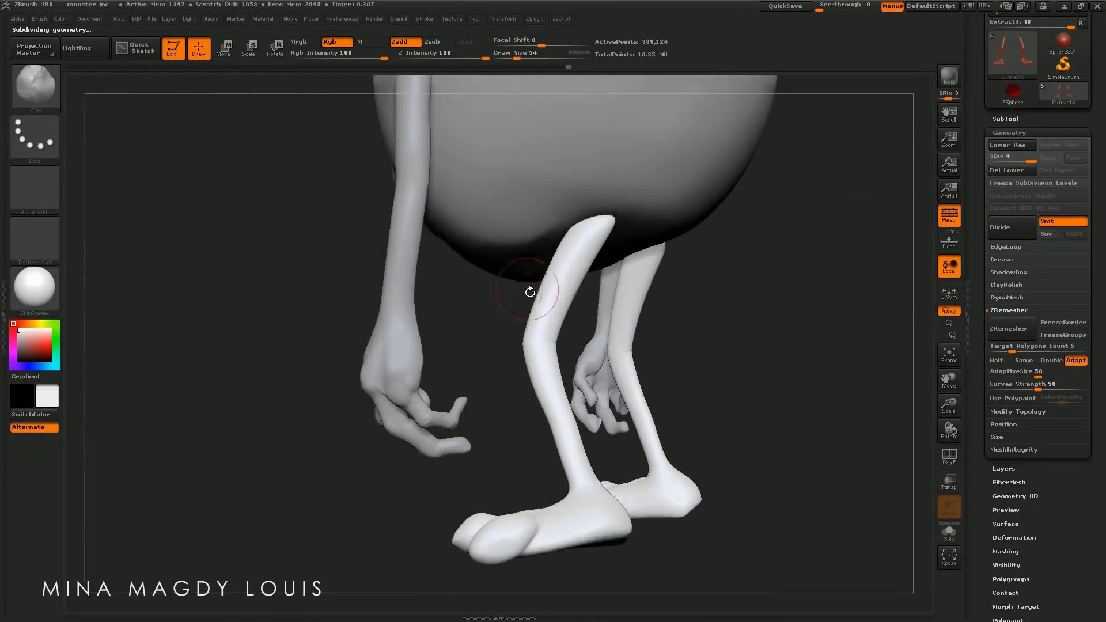
left_click_drag(576, 333, 553, 330)
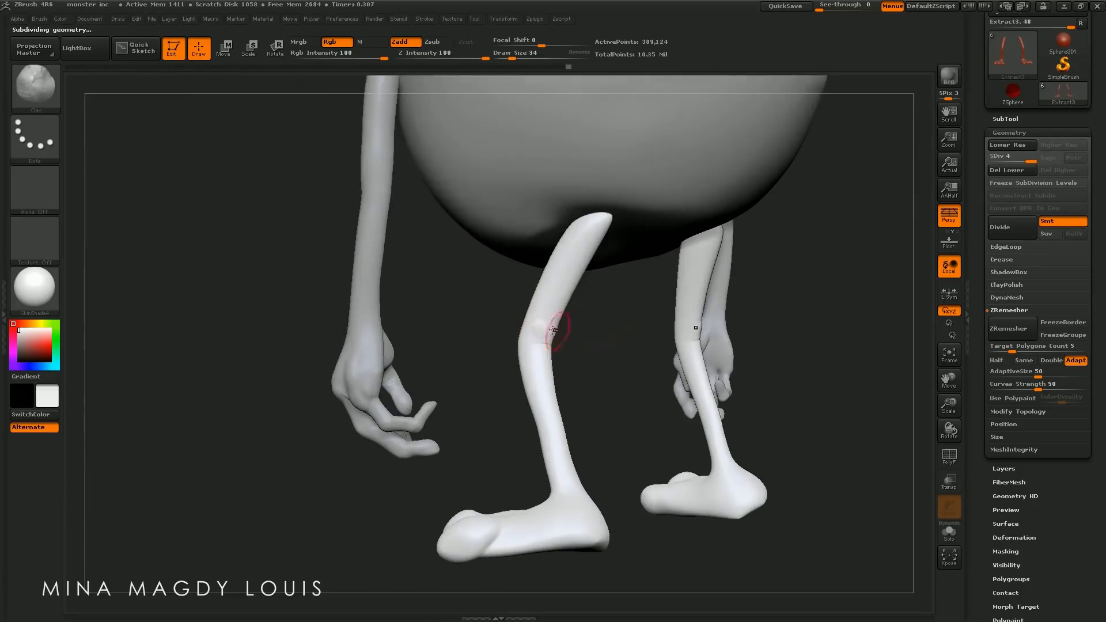
left_click_drag(484, 58, 444, 57)
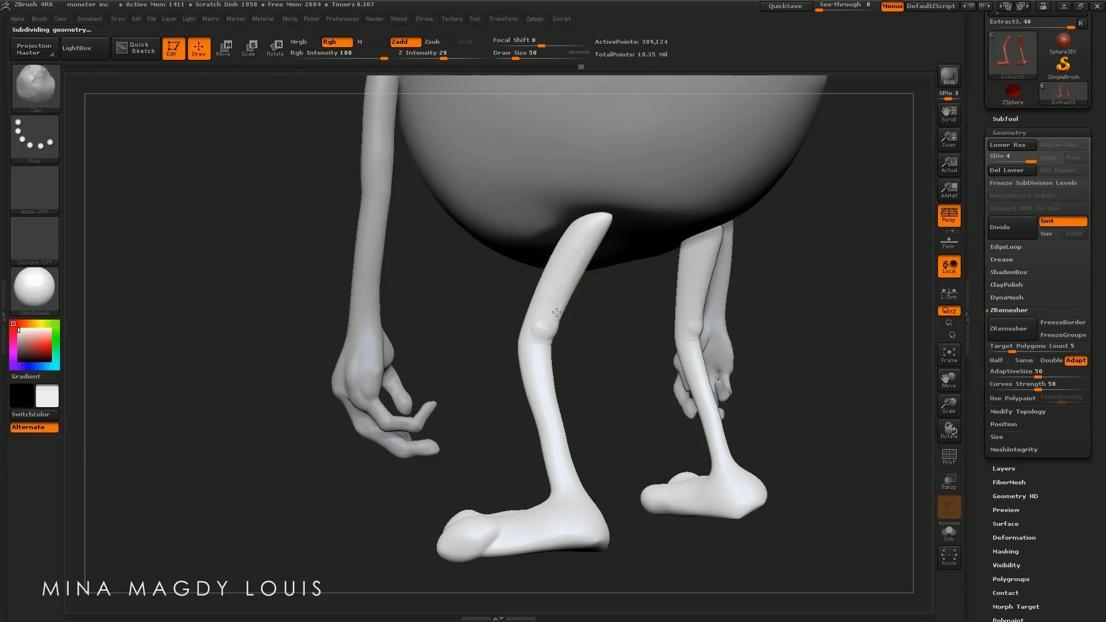
left_click_drag(591, 238, 561, 326)
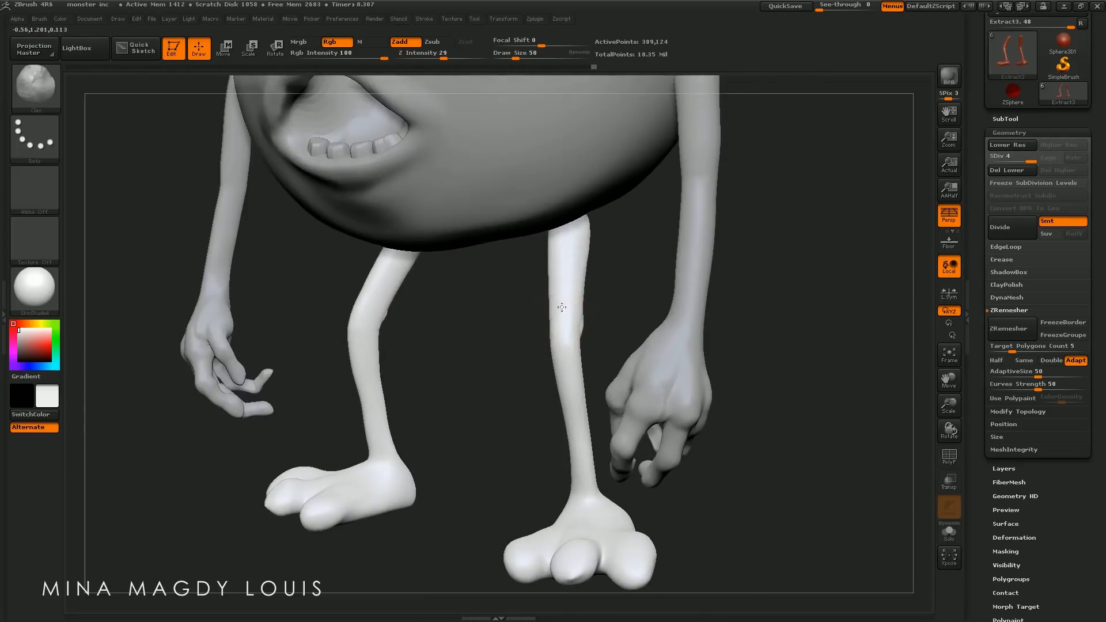
left_click_drag(604, 273, 559, 324)
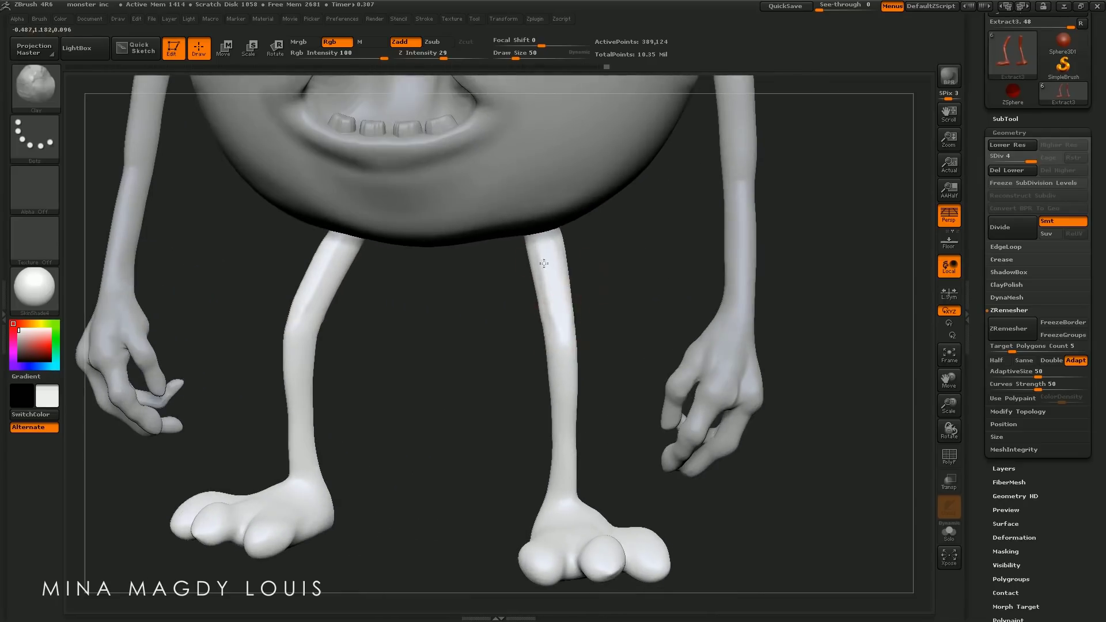
left_click_drag(544, 263, 529, 281)
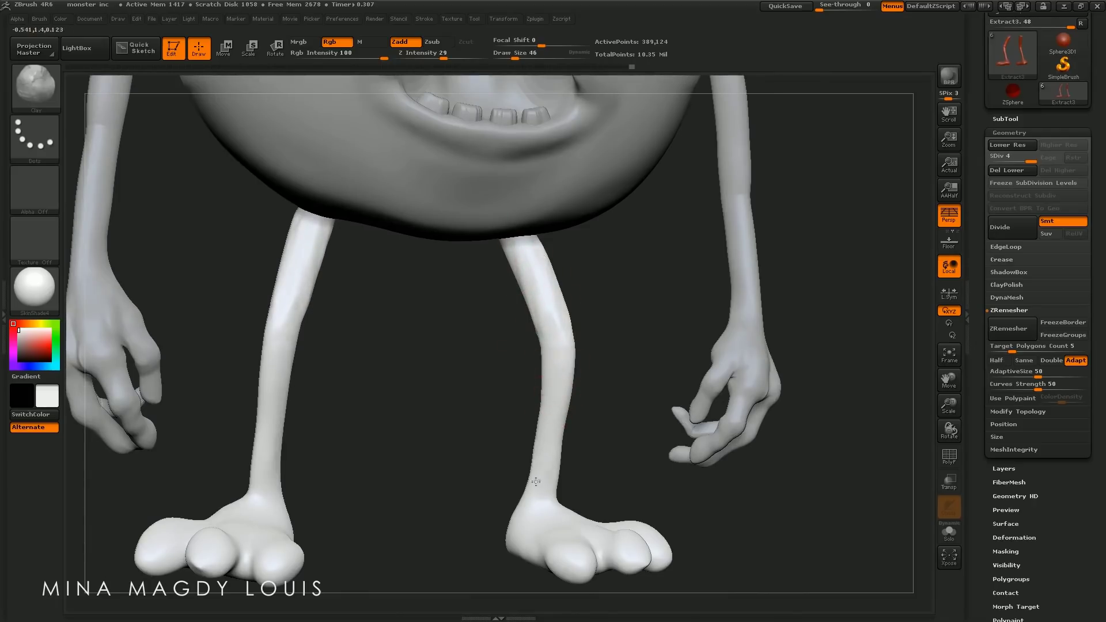
left_click_drag(560, 391, 564, 360)
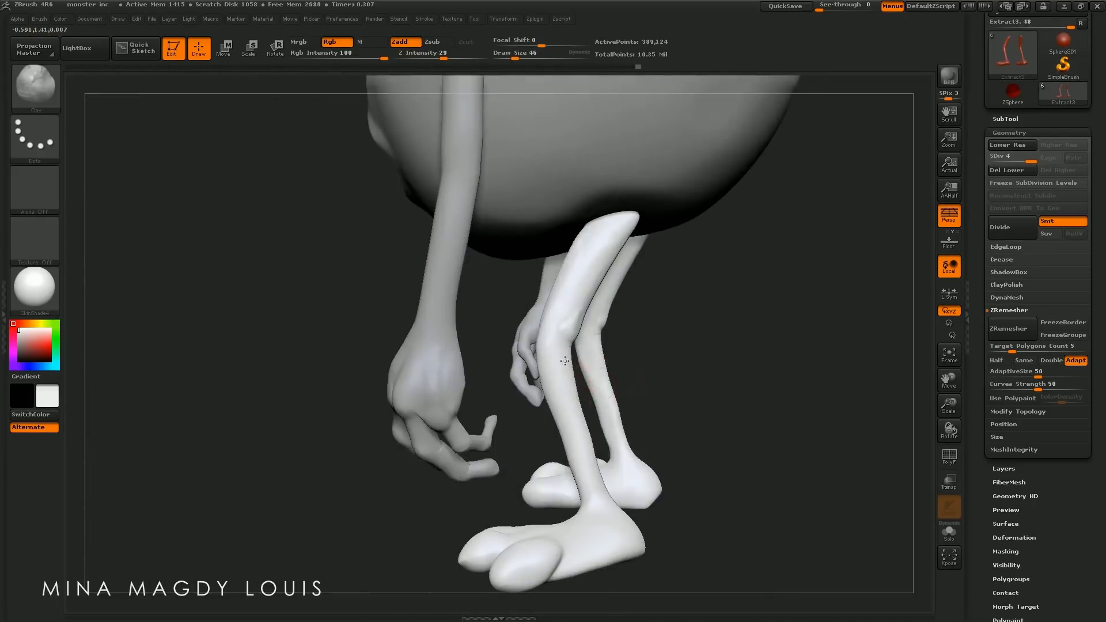
left_click_drag(586, 466, 575, 372)
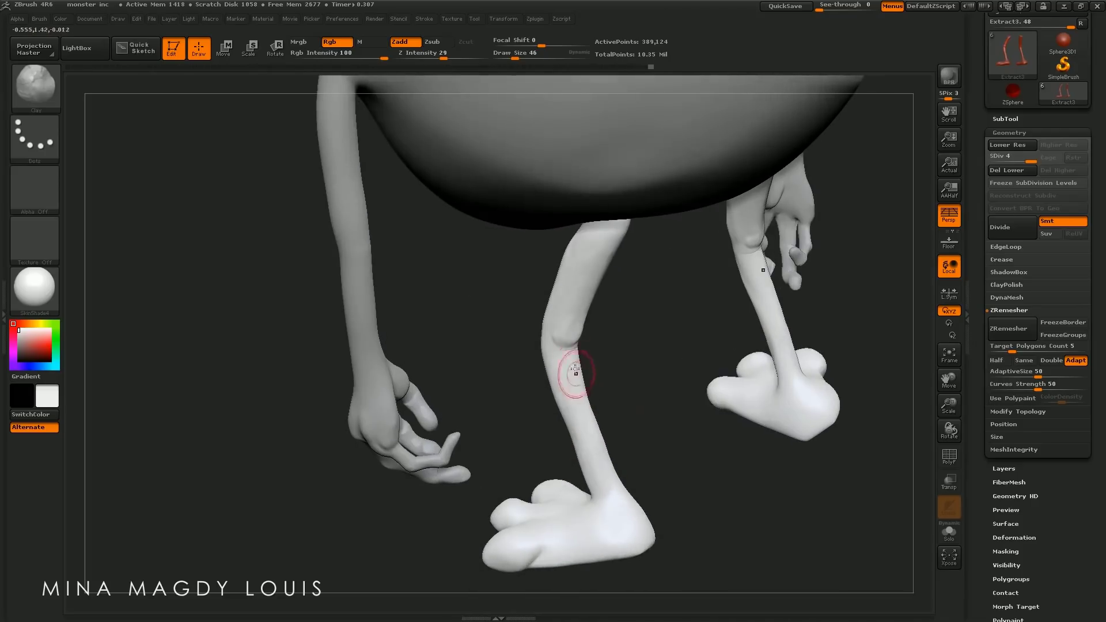
mouse_move(606, 489)
left_mouse_down()
mouse_move(702, 446)
mouse_move(531, 445)
mouse_move(570, 427)
mouse_move(480, 434)
left_mouse_up()
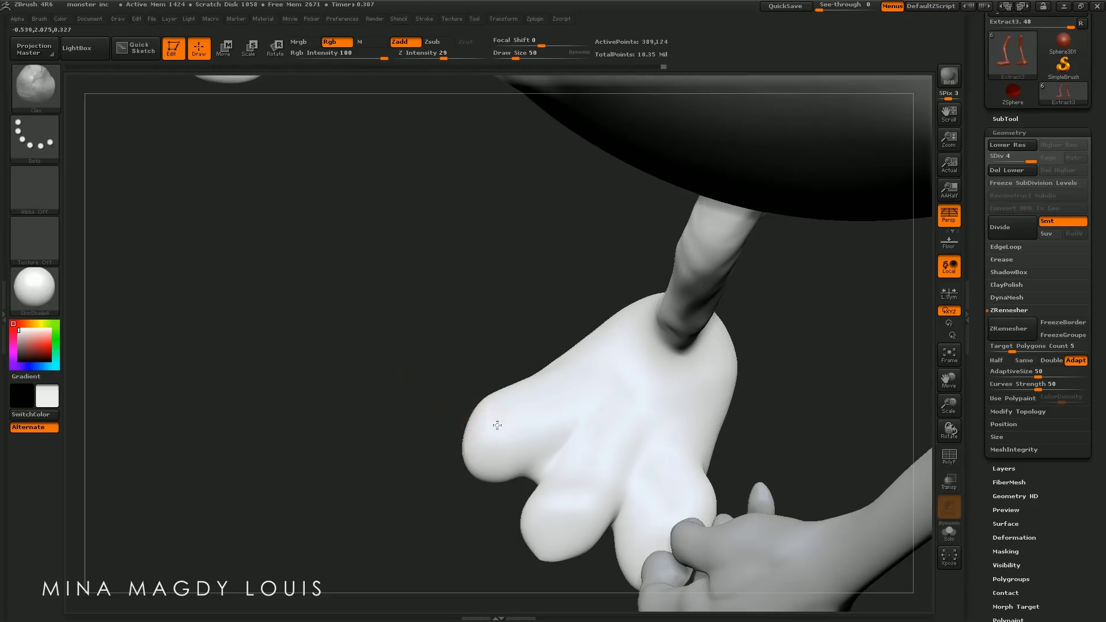
Mask a round toenail spot on each toe, soloing the legs subtool
left_click_drag(499, 426, 508, 421, "ctrl")
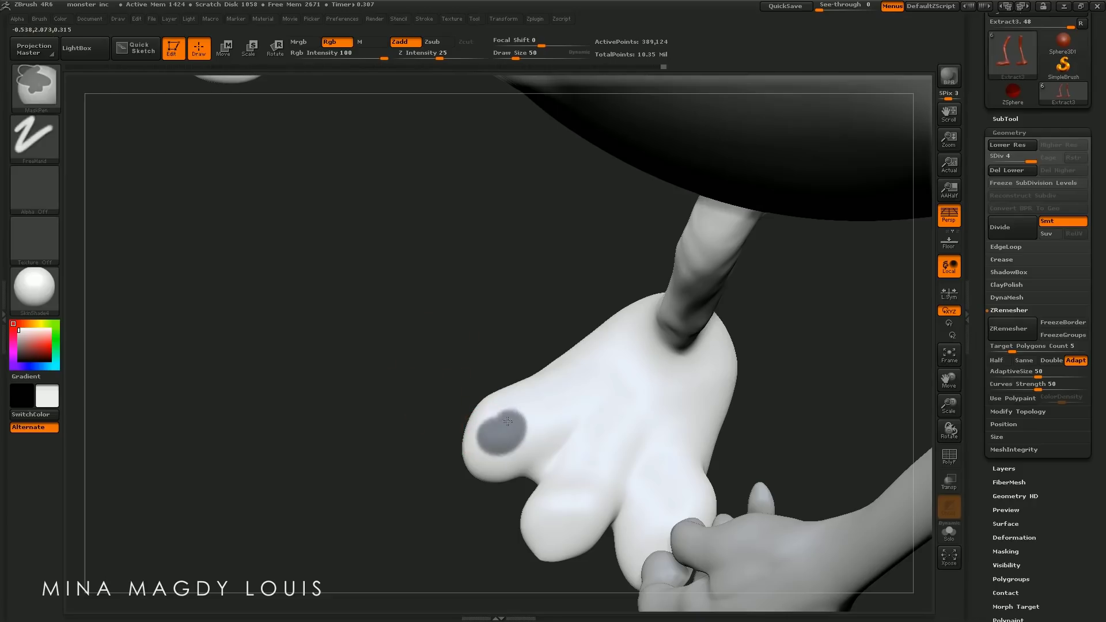
left_click(561, 524, "ctrl")
mouse_move(661, 462)
left_mouse_down()
mouse_move(755, 385)
mouse_move(671, 461)
left_mouse_up()
mouse_move(605, 530)
left_mouse_down()
mouse_move(560, 426)
mouse_move(565, 484)
mouse_move(548, 484)
mouse_move(560, 469)
left_mouse_up()
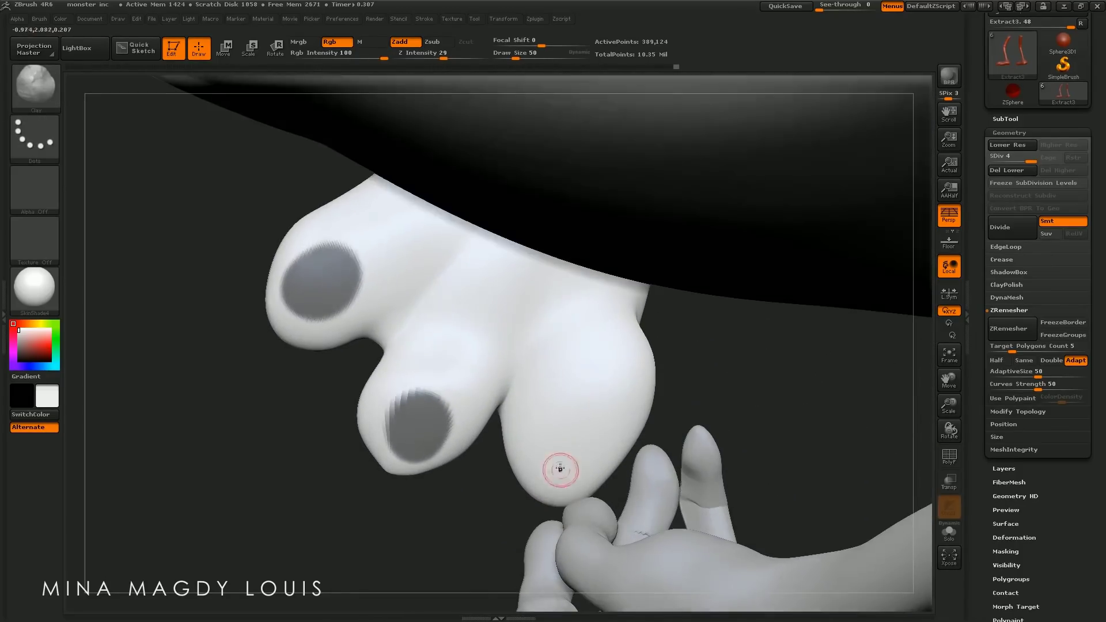
left_click(986, 119)
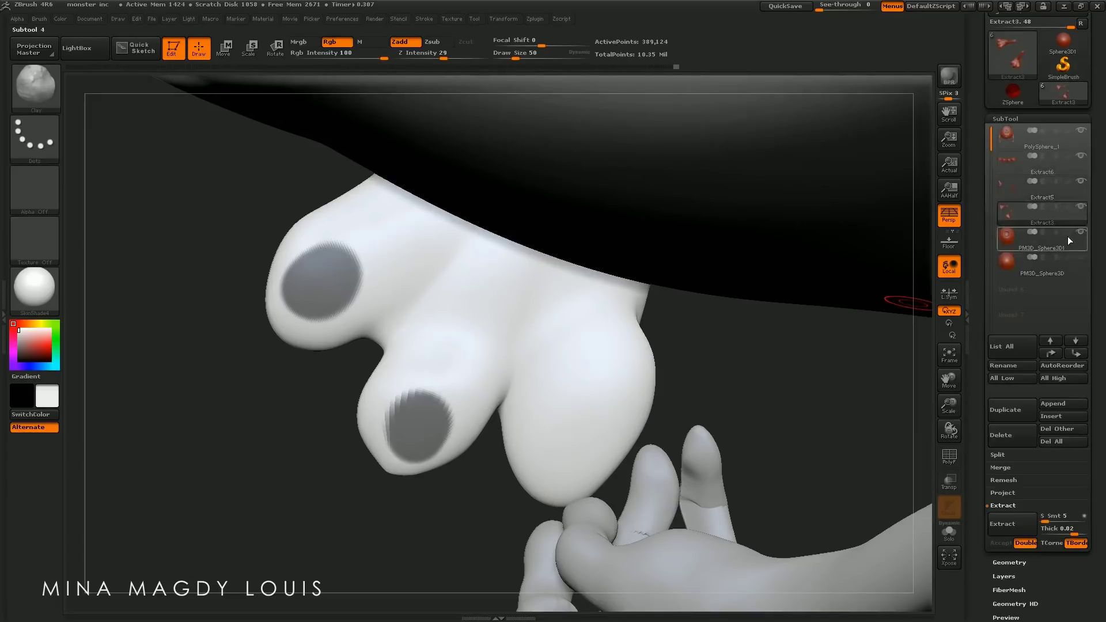
left_click(1081, 206)
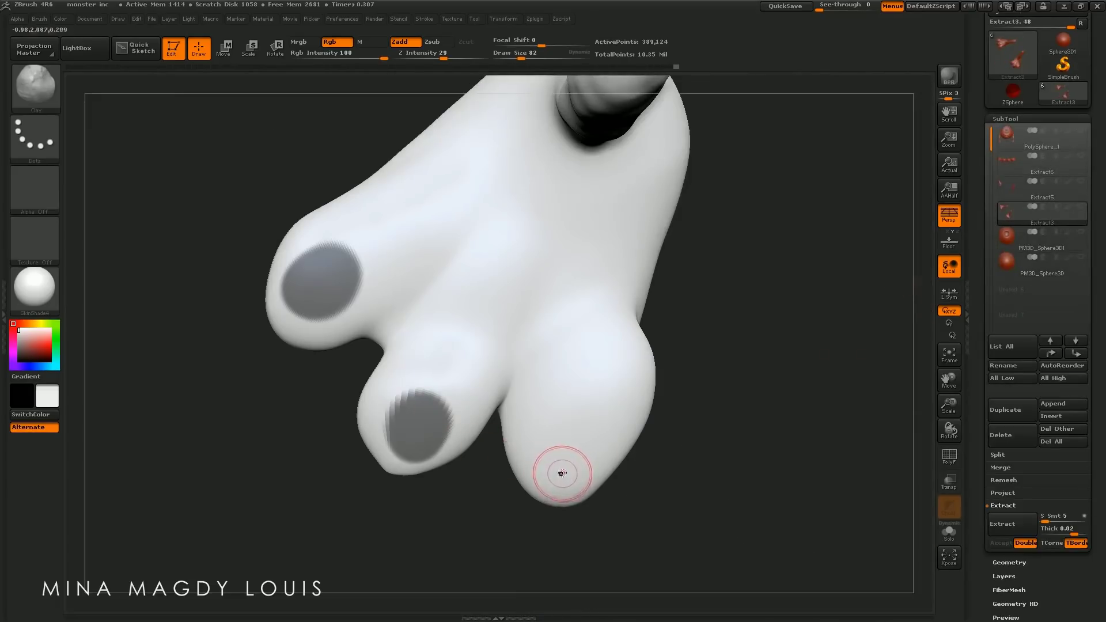
left_click_drag(562, 474, 589, 459)
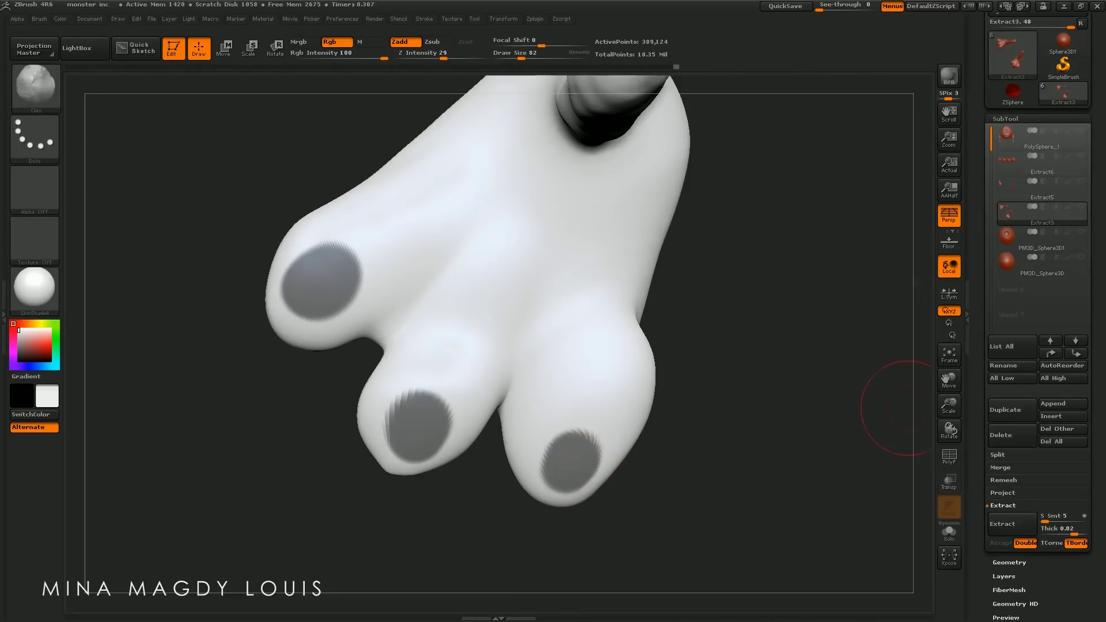
Extract the toenail spots, accept them, and select the new Extract7 subtool
left_click(1005, 523)
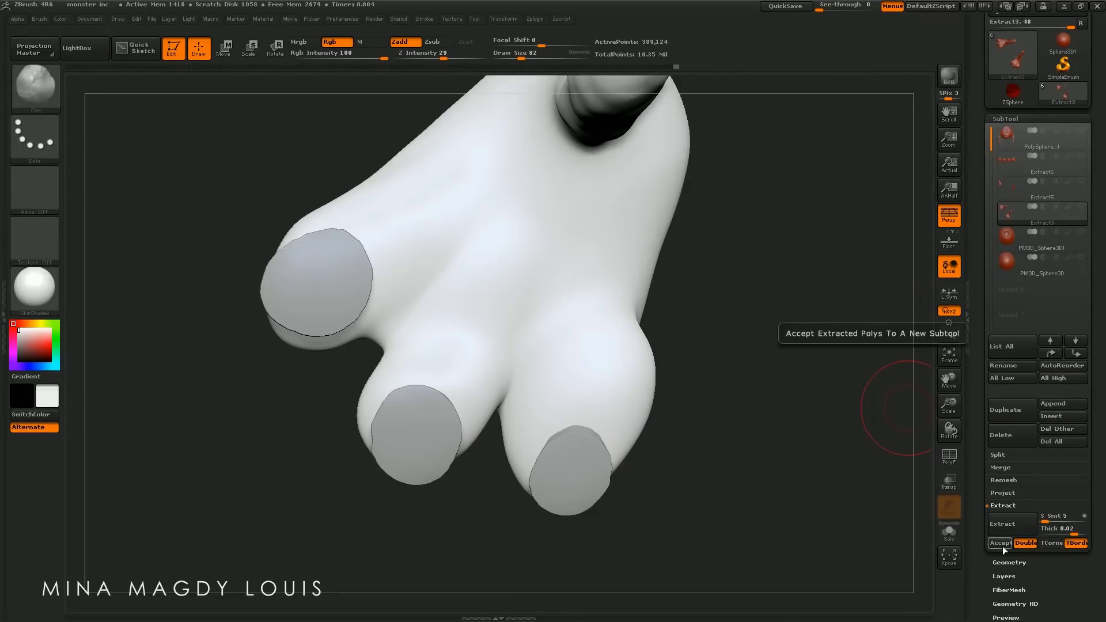
left_click(1003, 545)
left_click_drag(795, 374, 649, 319)
key("f")
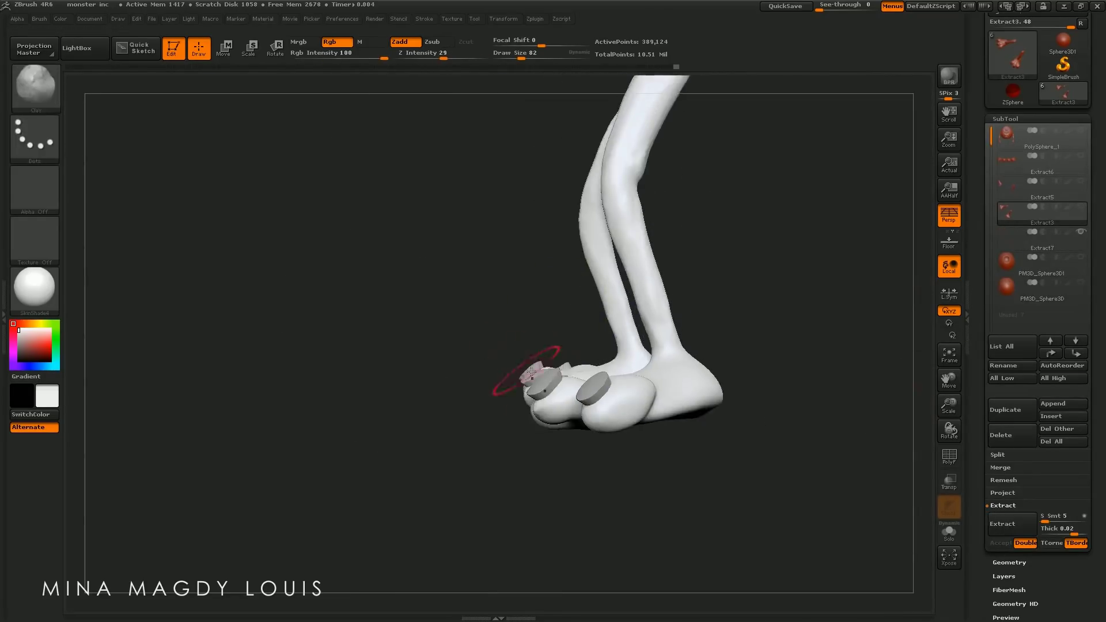
mouse_move(526, 378)
left_mouse_down()
mouse_move(623, 420)
mouse_move(687, 421)
left_mouse_up()
left_click(678, 381, "alt")
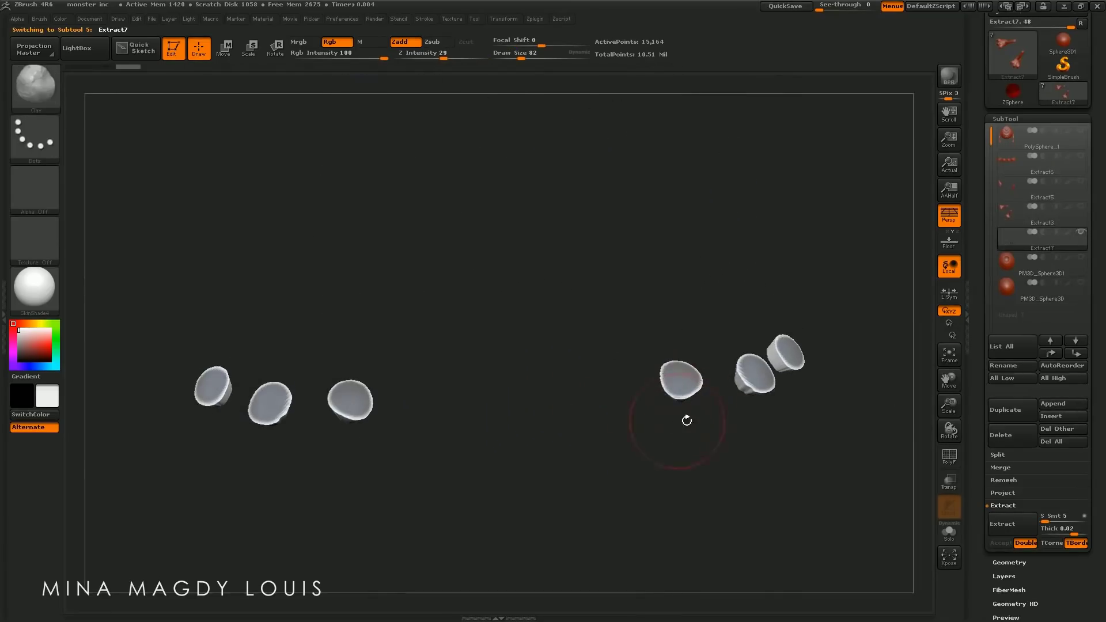
Turn Solo off to show the legs and clear the mask from the toenails
left_click(1082, 206, "shift")
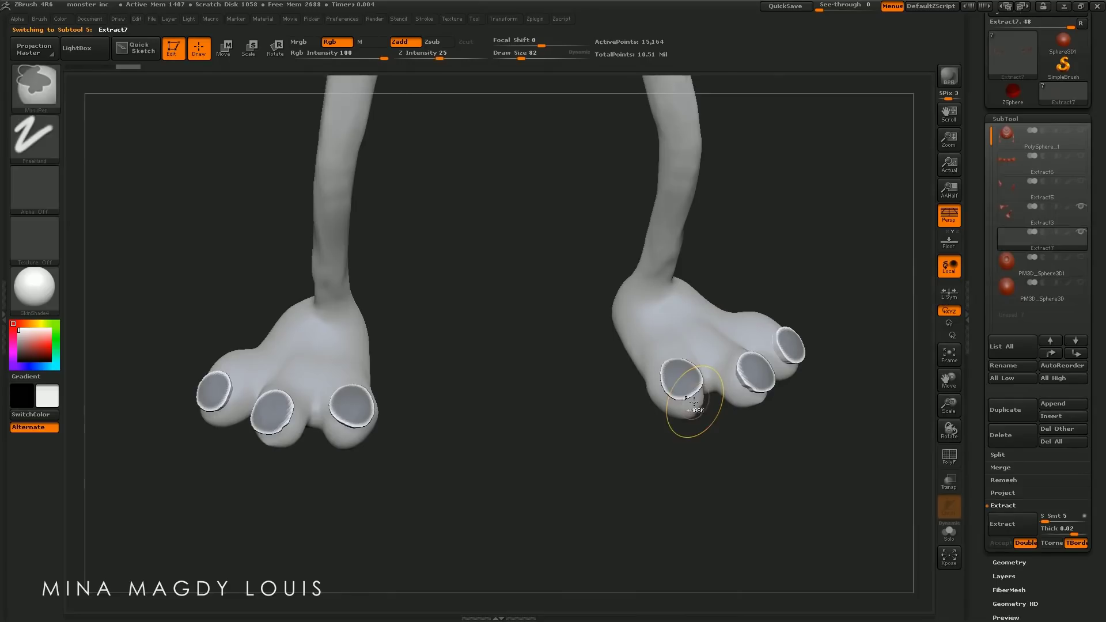
key("ctrl+shift+a")
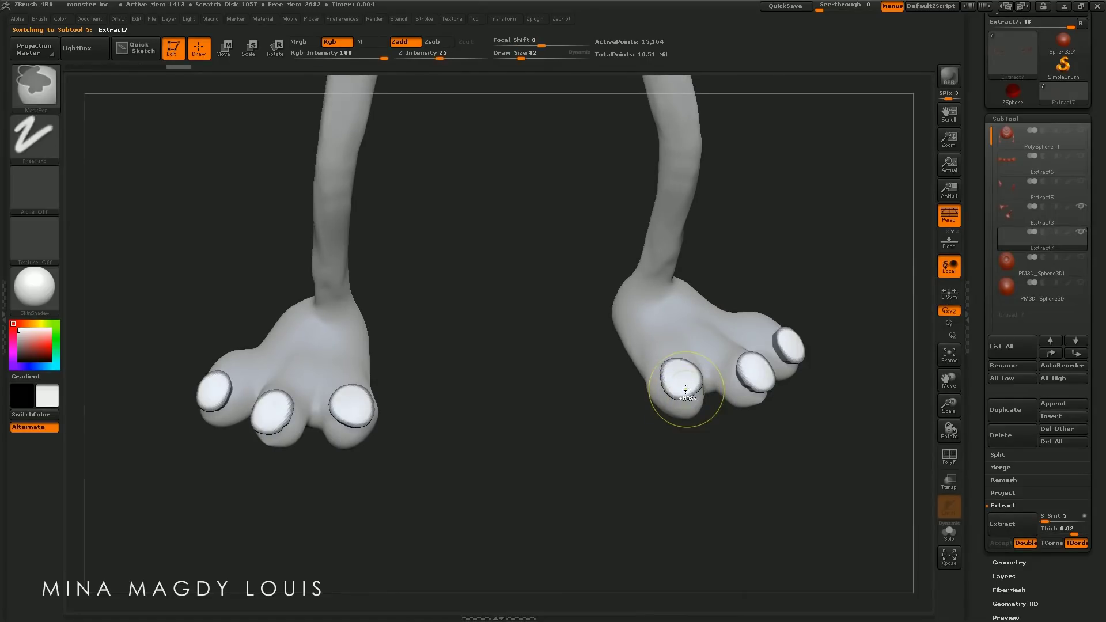
left_click(678, 449, "ctrl")
key("shift")
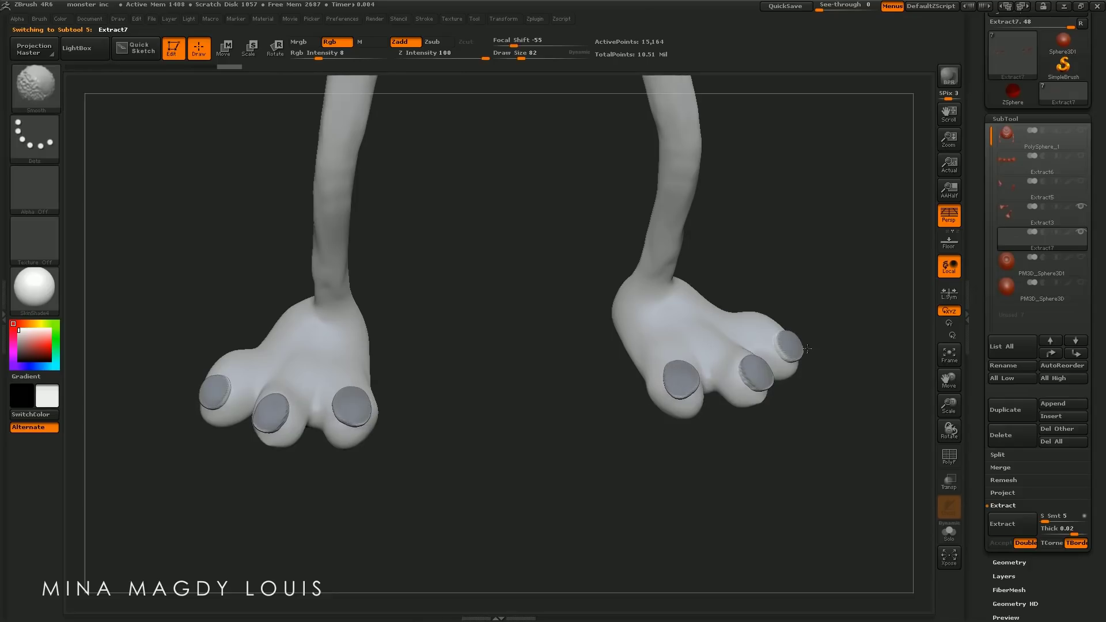
key("ctrl")
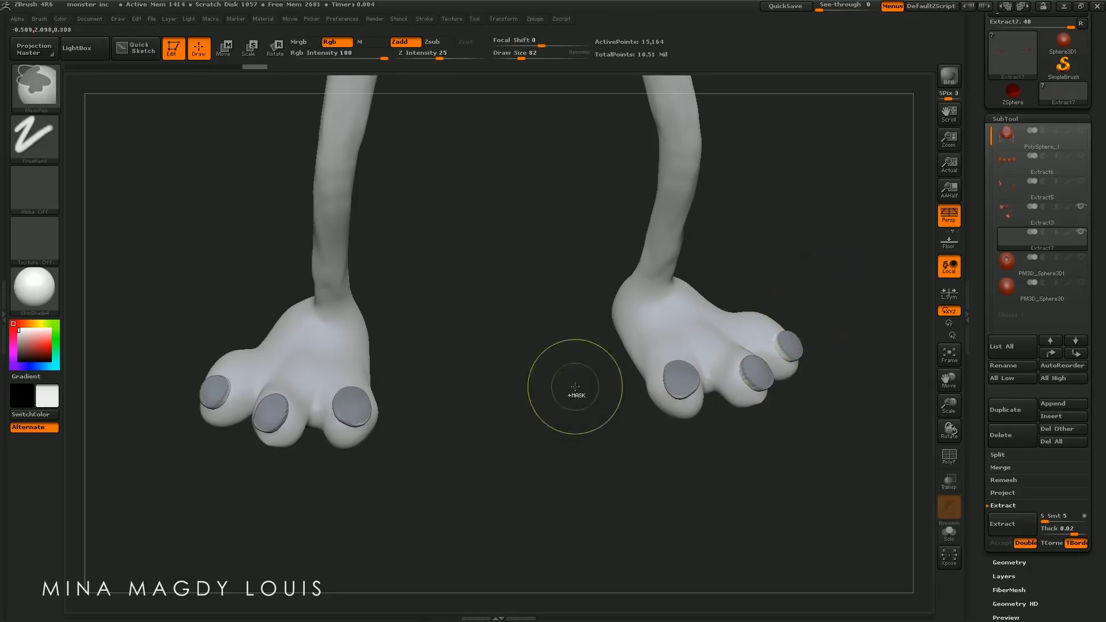
left_click(575, 387, "ctrl")
Pull the toenails into points on both feet with SnakeHook
left_click(36, 87)
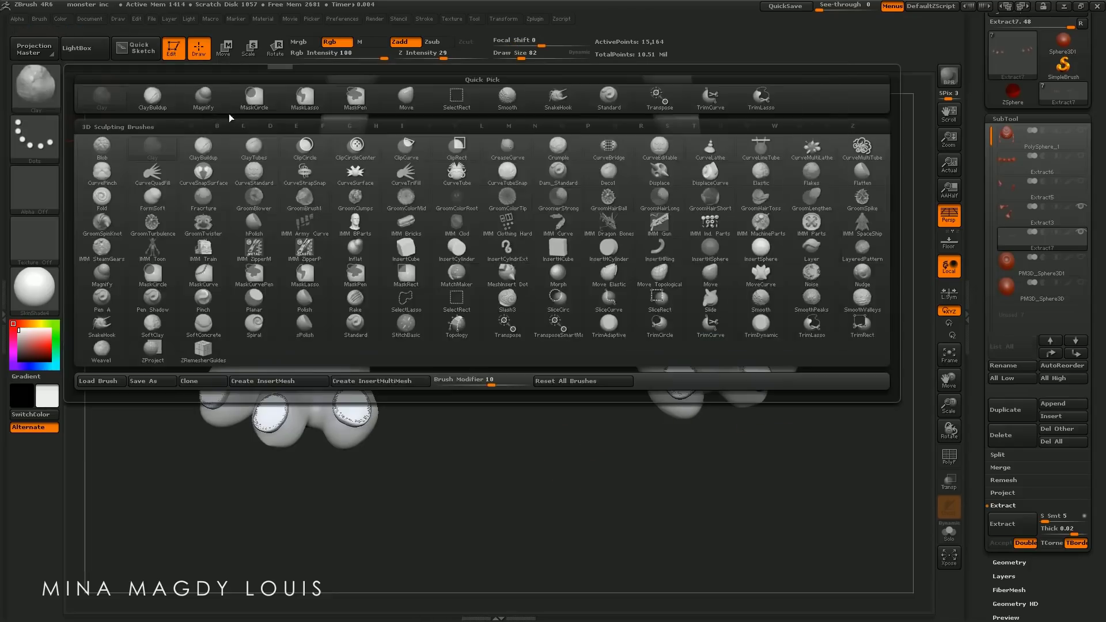
left_click(537, 107)
mouse_move(684, 393)
left_mouse_down()
mouse_move(699, 412)
mouse_move(679, 395)
mouse_move(691, 406)
left_mouse_up()
left_click_drag(726, 288, 658, 417, "alt")
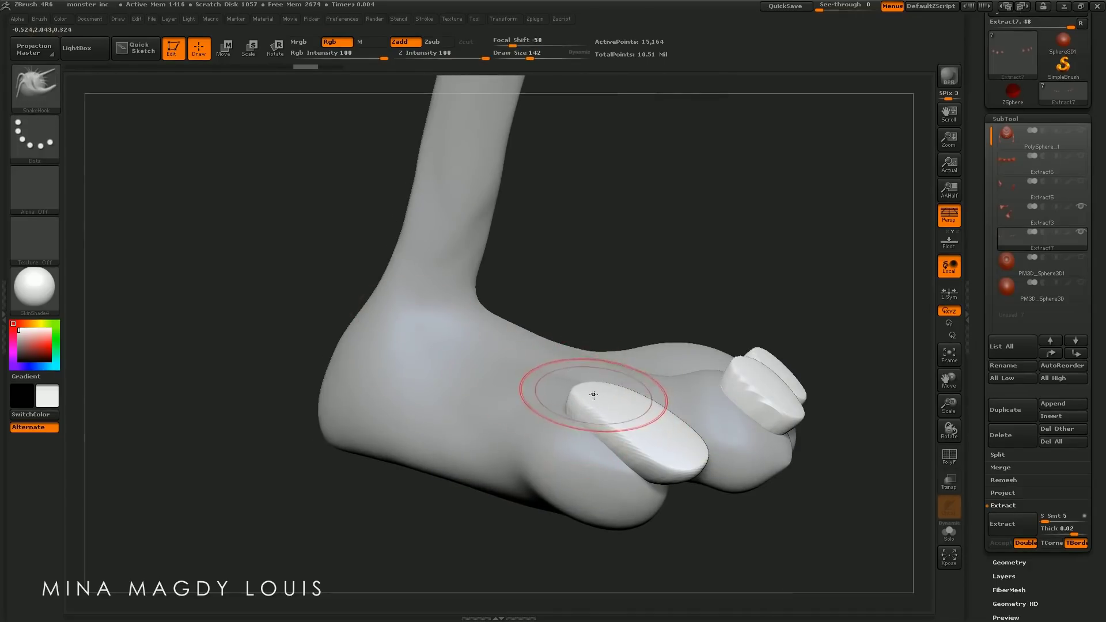
Pull the outer toenail tip down into a tapered claw with SnakeHook and smooth it
left_click_drag(583, 392, 580, 412)
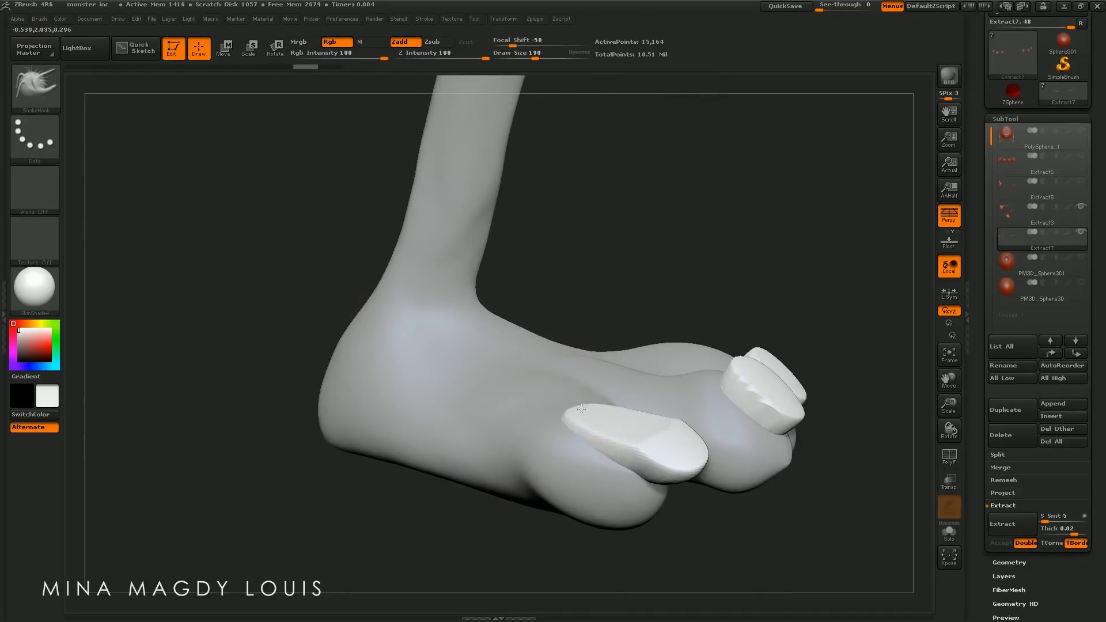
key("bracketleft")
key("bracketleft")
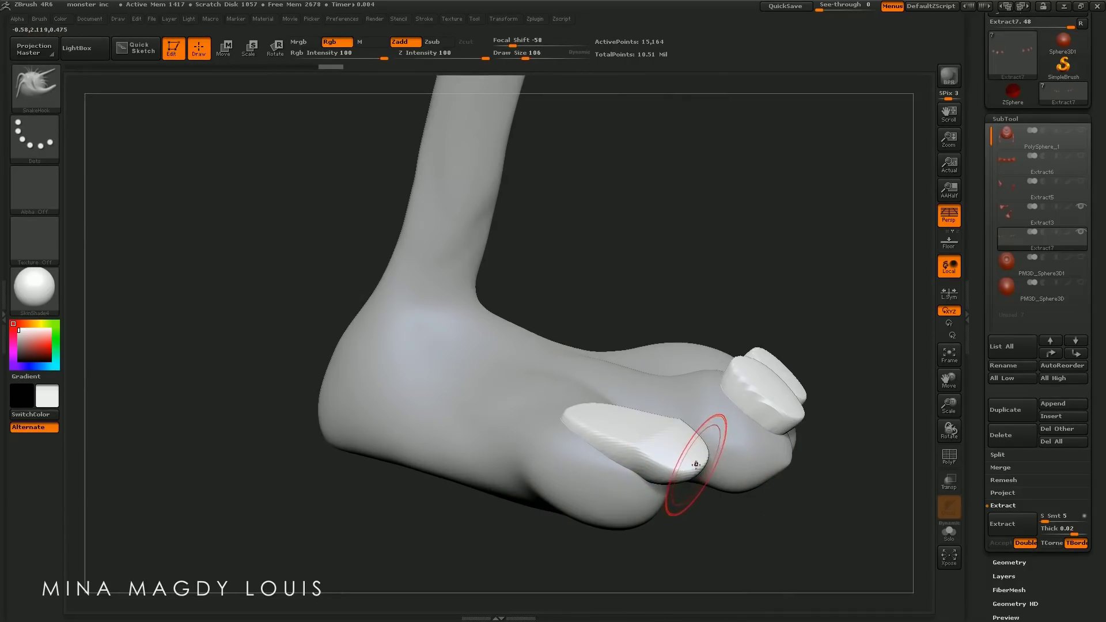
mouse_move(717, 489)
left_mouse_down()
mouse_move(716, 469)
mouse_move(735, 521)
left_mouse_up()
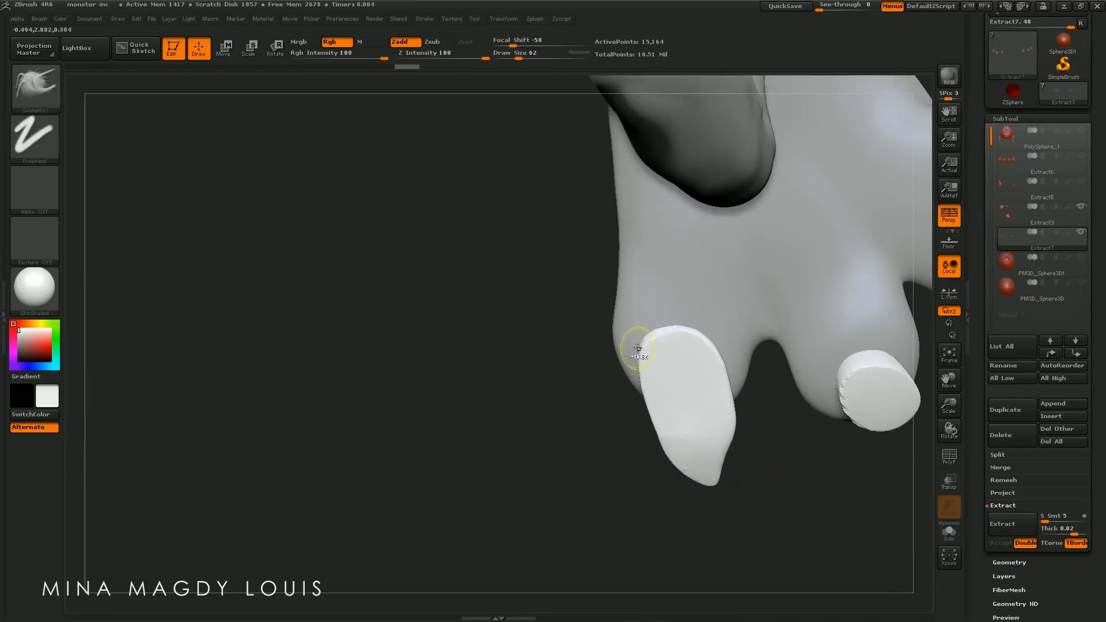
key("f")
mouse_move(679, 384)
left_mouse_down()
mouse_move(541, 412)
mouse_move(583, 413)
left_mouse_up()
key("shift")
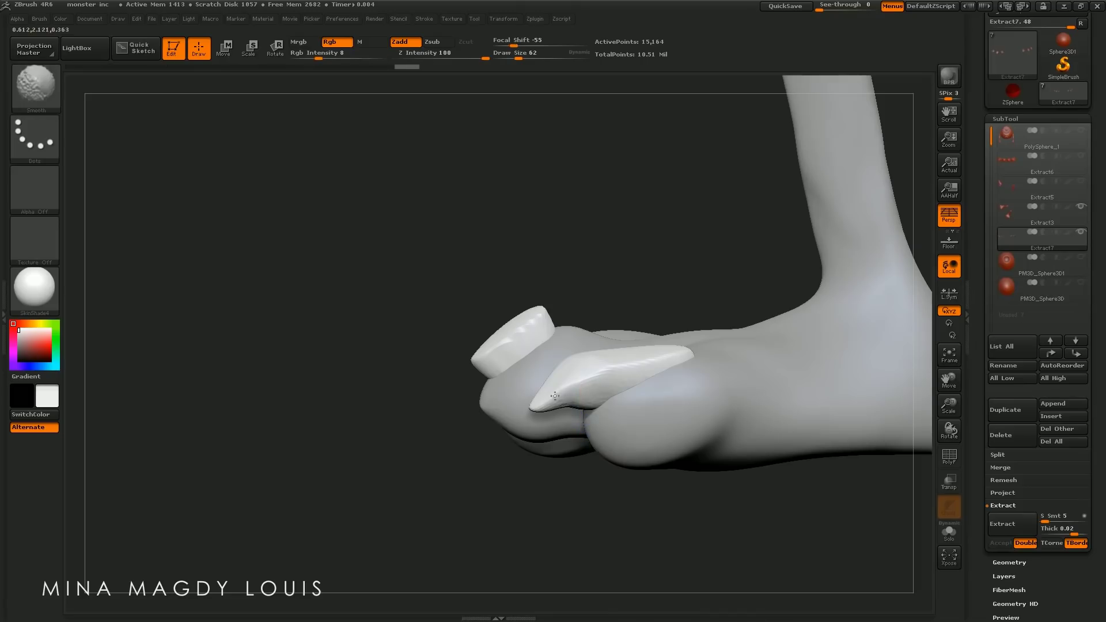
left_click_drag(576, 242, 522, 318)
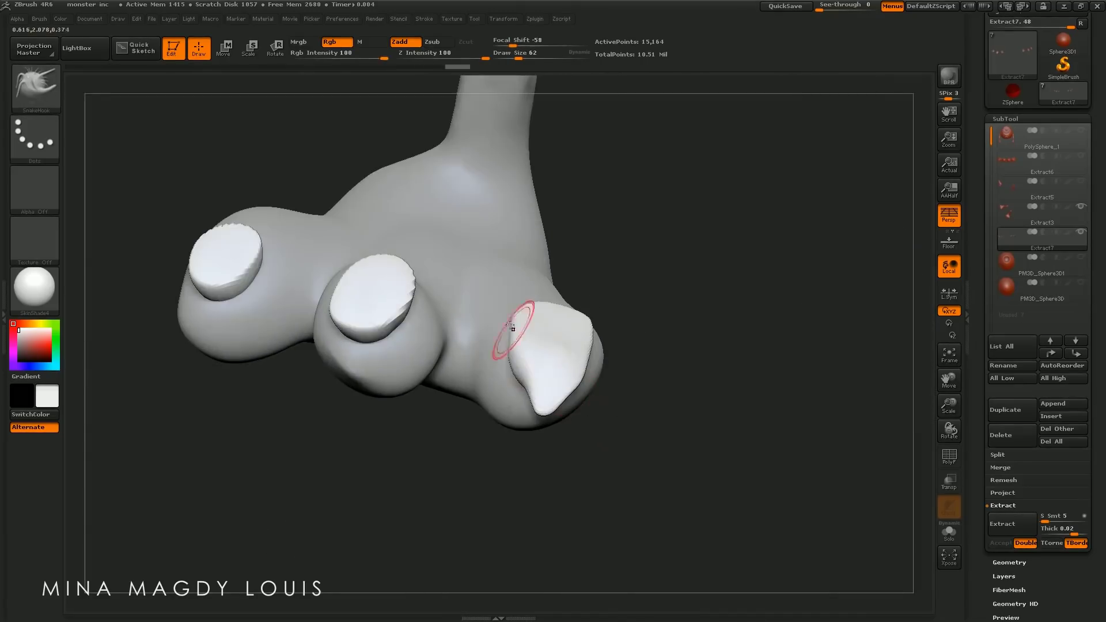
left_click_drag(513, 357, 521, 318, "shift")
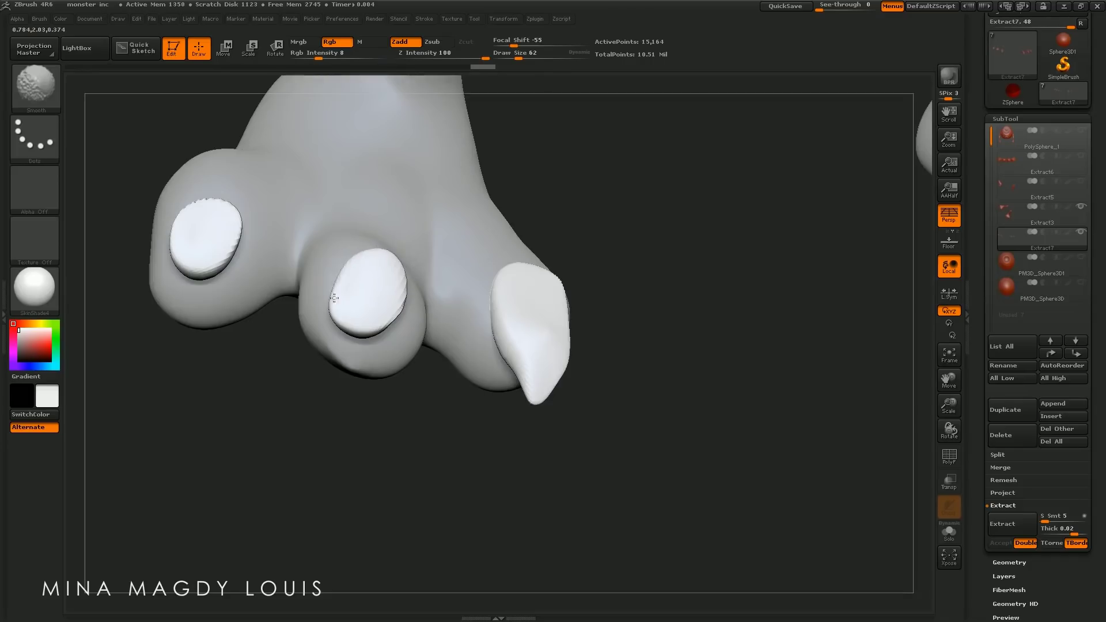
Pull the middle toenail into a wider downward claw with SnakeHook and smooth its tip
left_click_drag(346, 309, 334, 326)
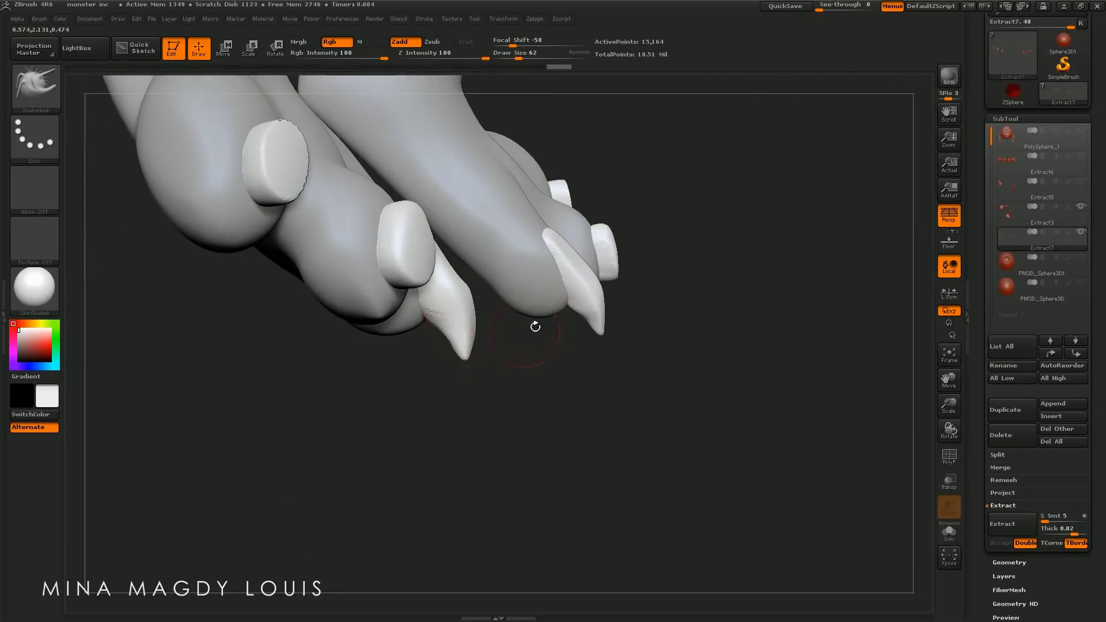
mouse_move(535, 326)
left_mouse_down()
mouse_move(682, 355)
mouse_move(717, 328)
left_mouse_up()
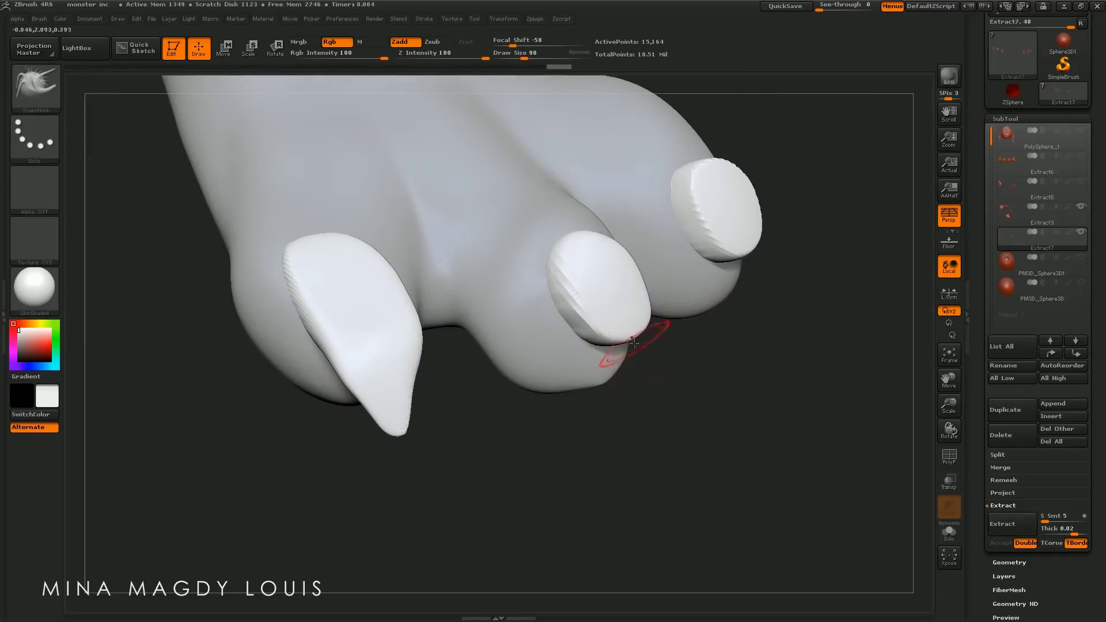
mouse_move(631, 329)
left_mouse_down()
mouse_move(686, 392)
mouse_move(662, 386)
left_mouse_up()
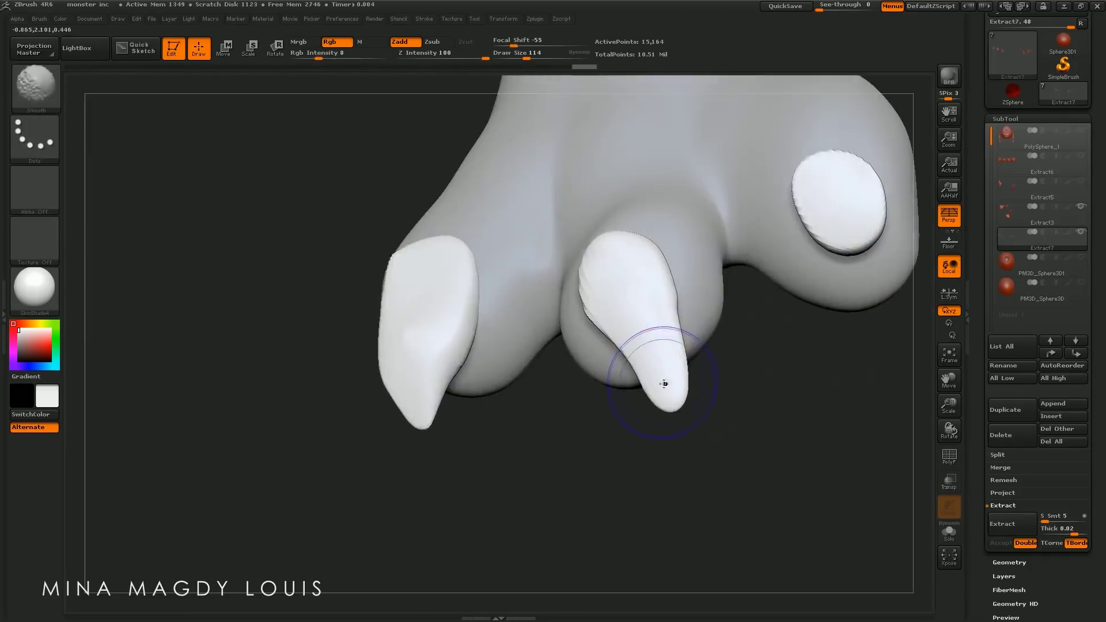
key("ctrl+z")
mouse_move(617, 334)
left_mouse_down()
mouse_move(639, 403)
mouse_move(615, 321)
mouse_move(628, 248)
left_mouse_up()
left_click_drag(671, 415, 666, 395)
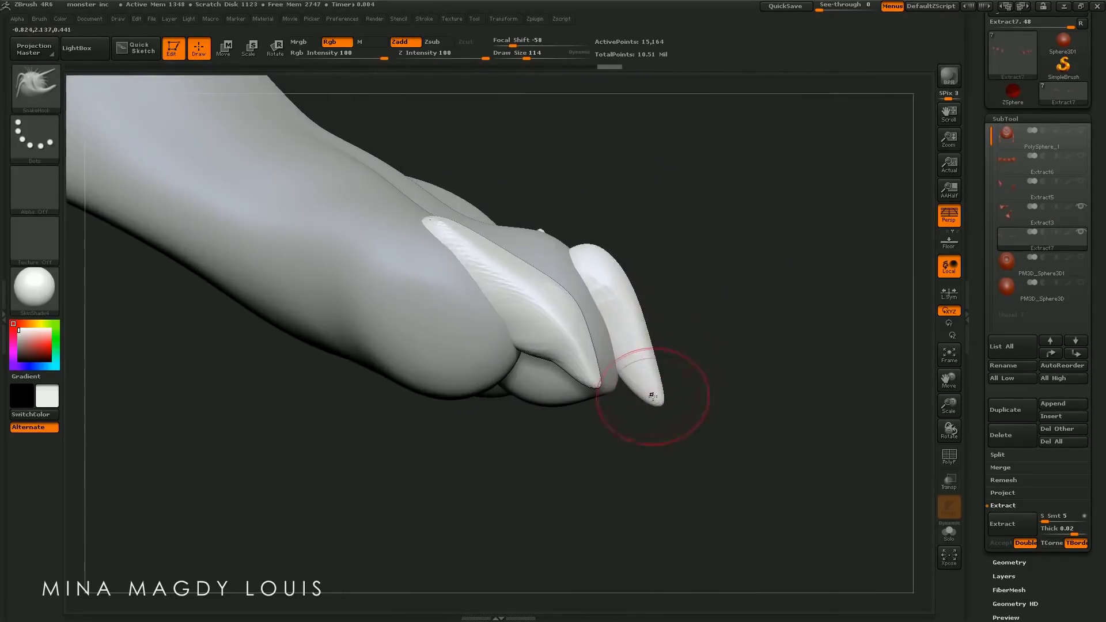
mouse_move(595, 269)
left_mouse_down("shift")
mouse_move(588, 260)
mouse_move(615, 219)
mouse_move(632, 247)
mouse_move(593, 240)
left_mouse_up("shift")
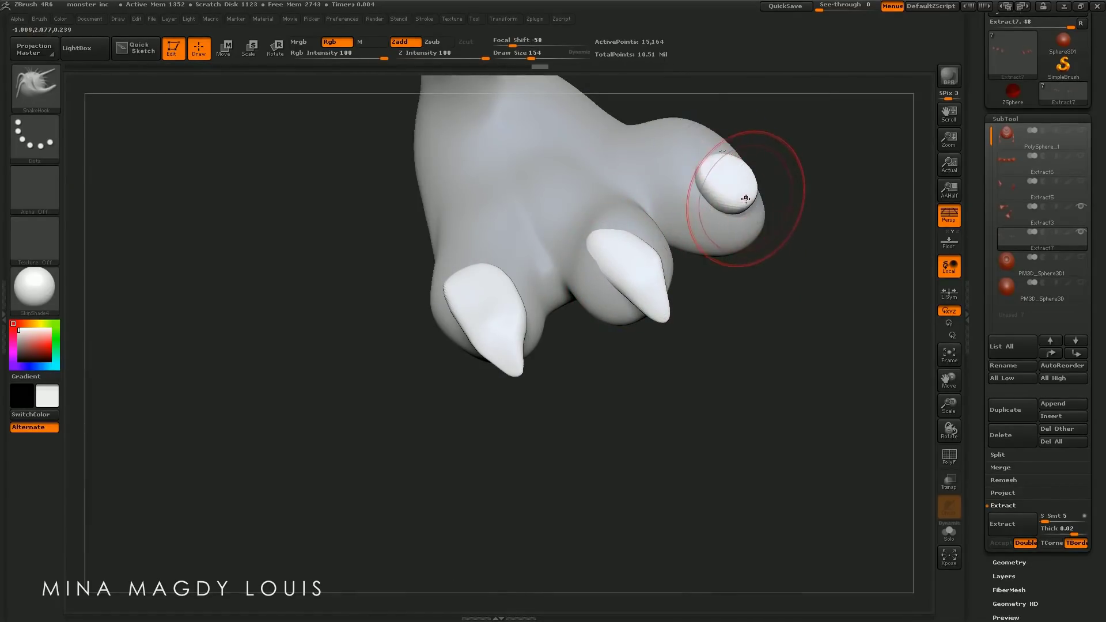
With a smaller brush, lengthen another toe's claw tip, smooth it, and zoom out to both feet
key("bracketleft")
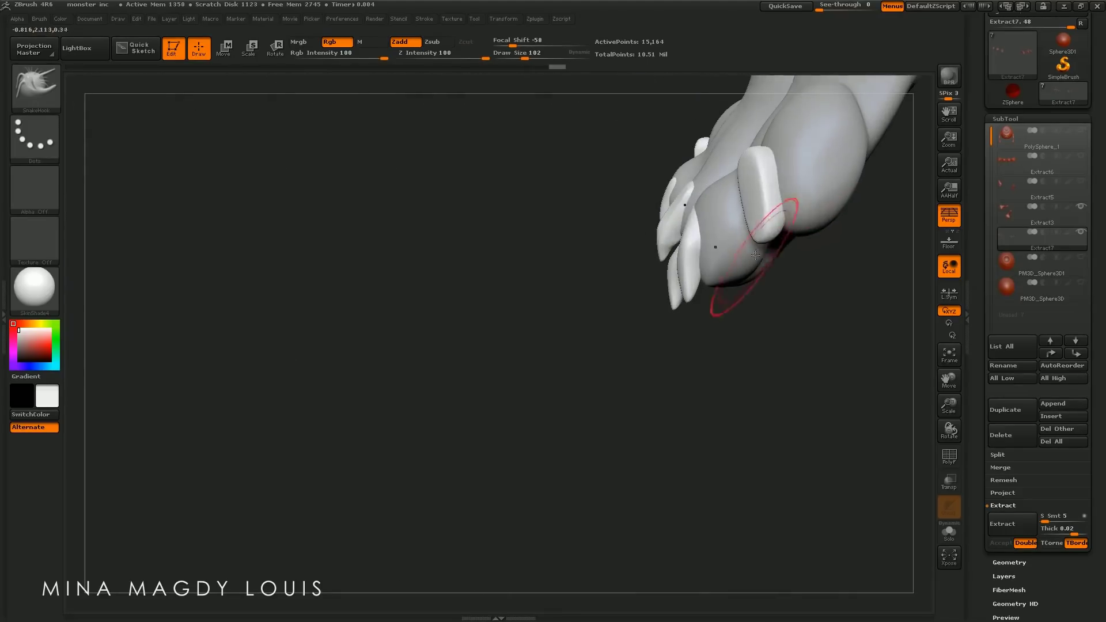
mouse_move(758, 248)
left_mouse_down()
mouse_move(766, 264)
mouse_move(766, 228)
left_mouse_up()
left_click_drag(736, 160, 758, 165, "shift")
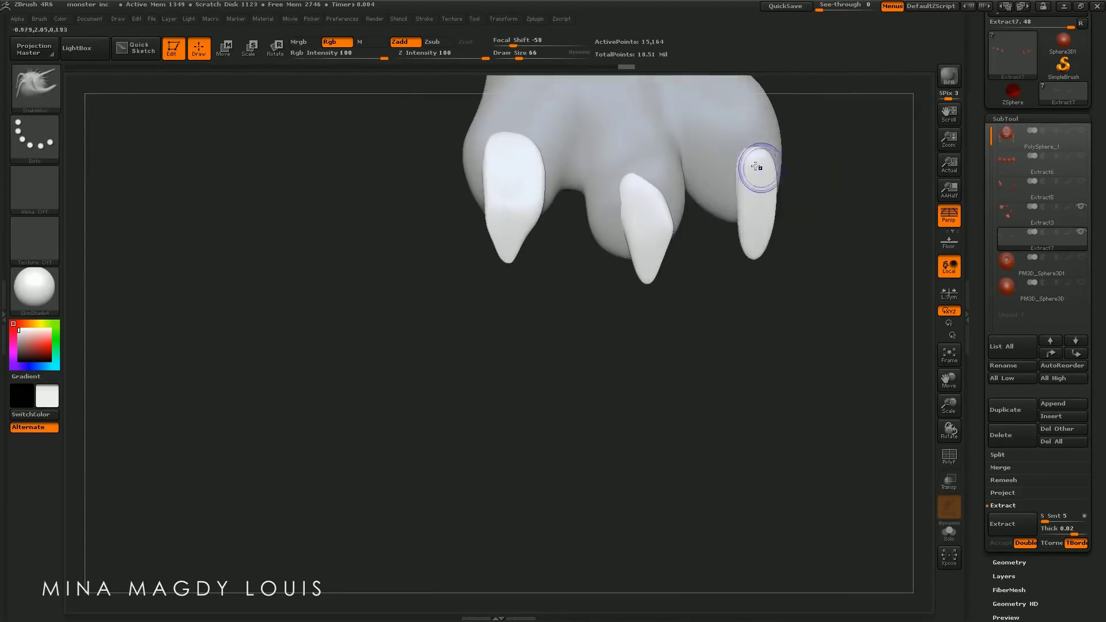
mouse_move(807, 230)
left_mouse_down("alt")
mouse_move(665, 152)
mouse_move(668, 389)
left_mouse_up("alt")
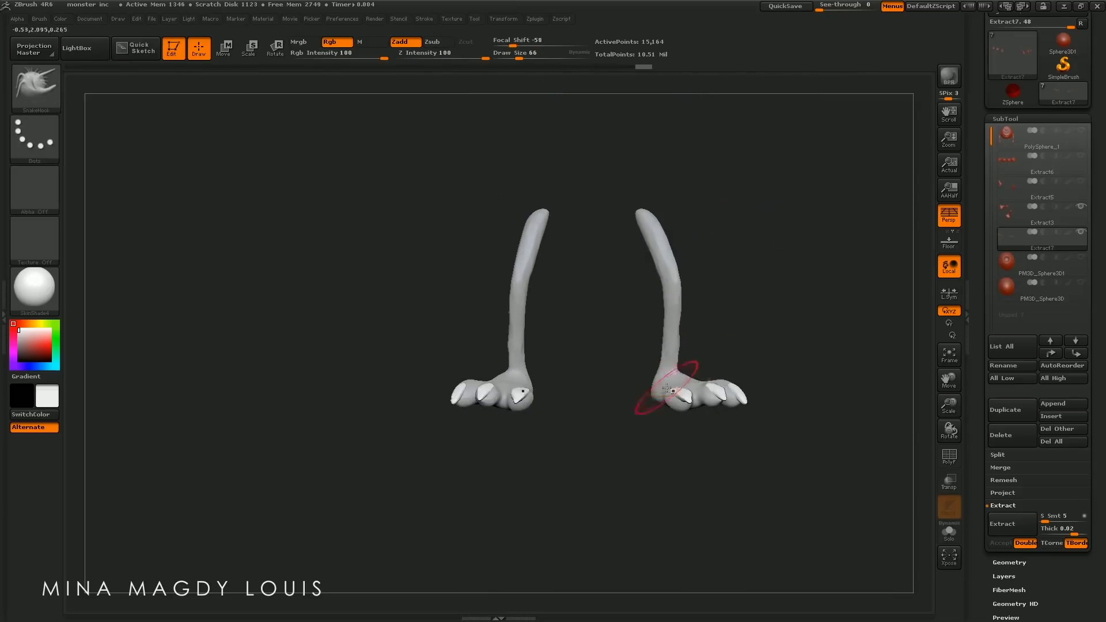
Turn off Solo to show all subtools, then select the legs, body and eyeball subtools
left_click(1081, 232)
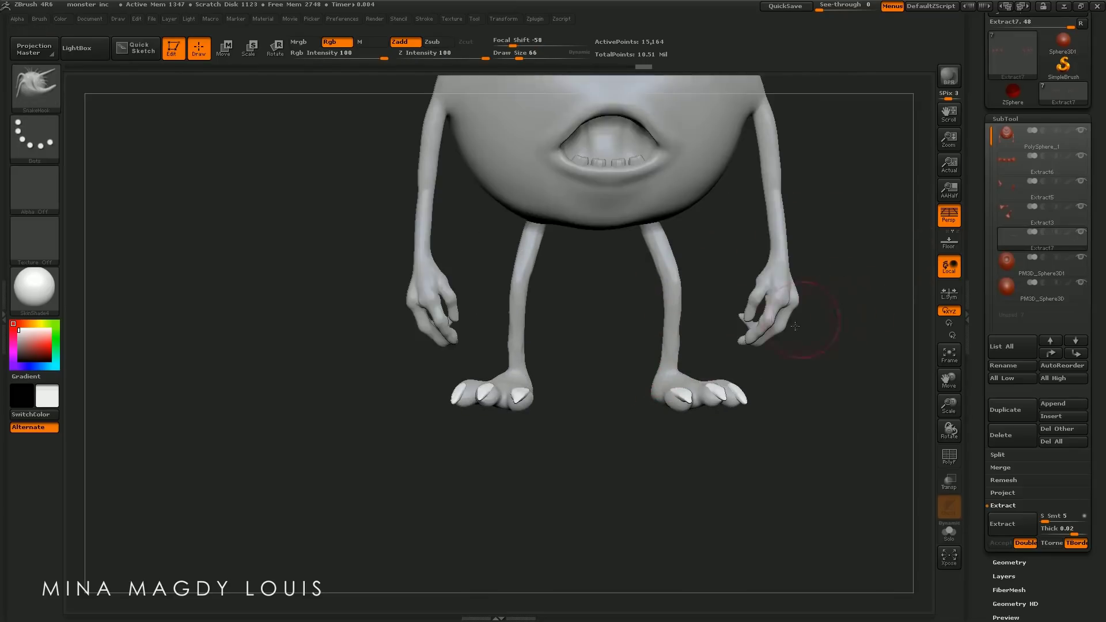
left_click(702, 361, "alt")
left_click_drag(749, 438, 691, 323)
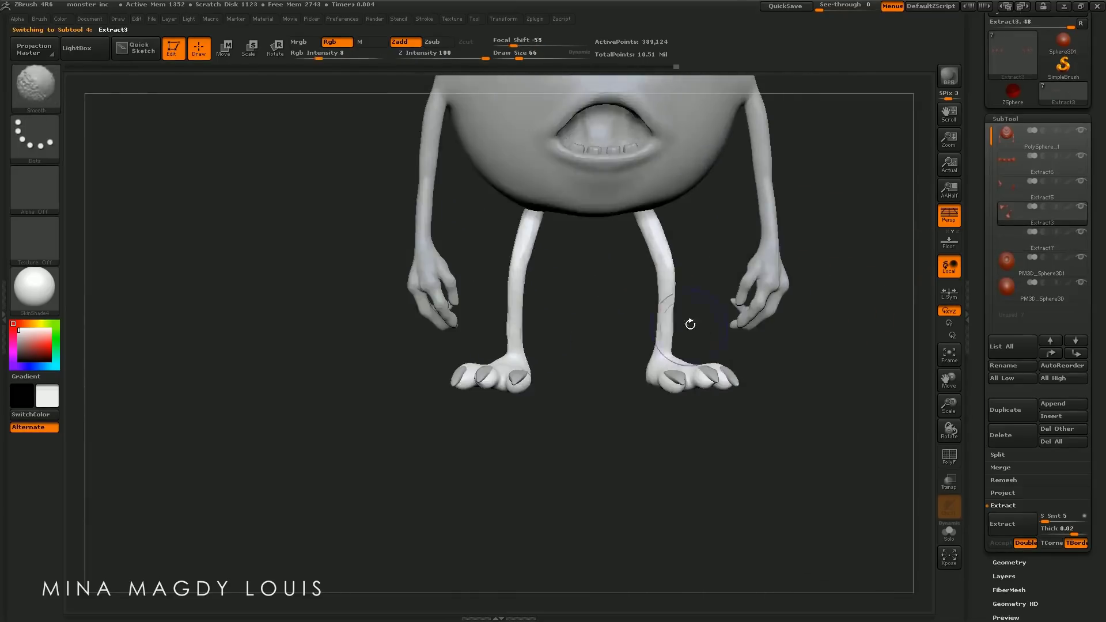
left_click_drag(691, 438, 567, 395, "alt")
left_click_drag(567, 438, 640, 311, "alt")
left_click(641, 311, "alt")
left_click(568, 161, "alt")
Select the other eye sphere and bring the view in close on the legs and hands
left_click_drag(807, 231, 806, 346, "alt")
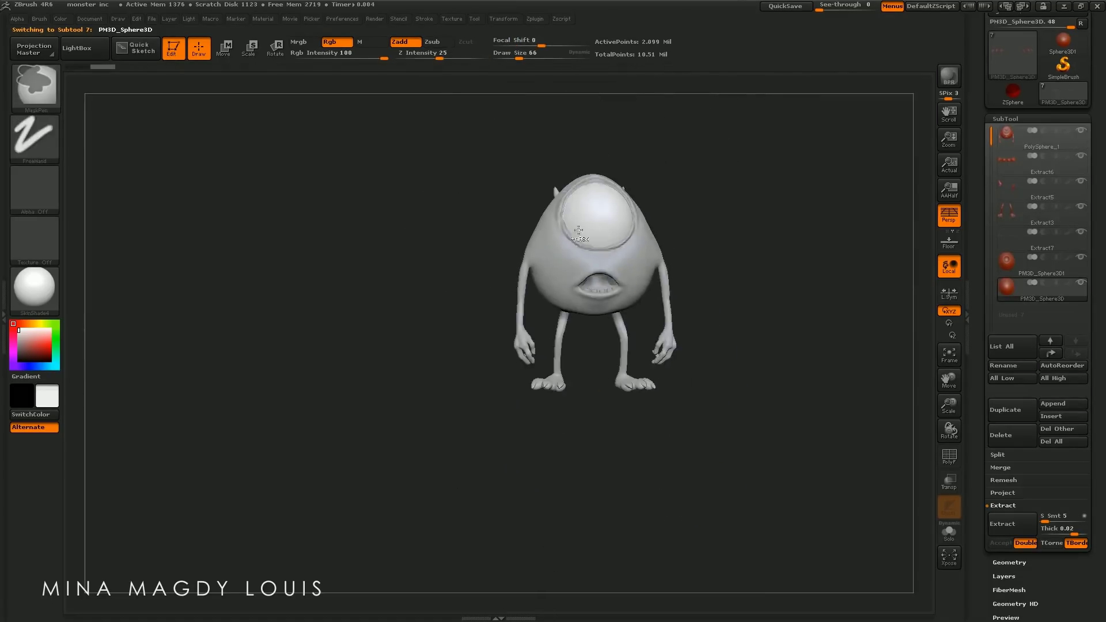
mouse_move(709, 288)
left_mouse_down()
mouse_move(573, 354)
mouse_move(633, 416)
left_mouse_up()
left_click_drag(658, 534, 512, 284, "alt")
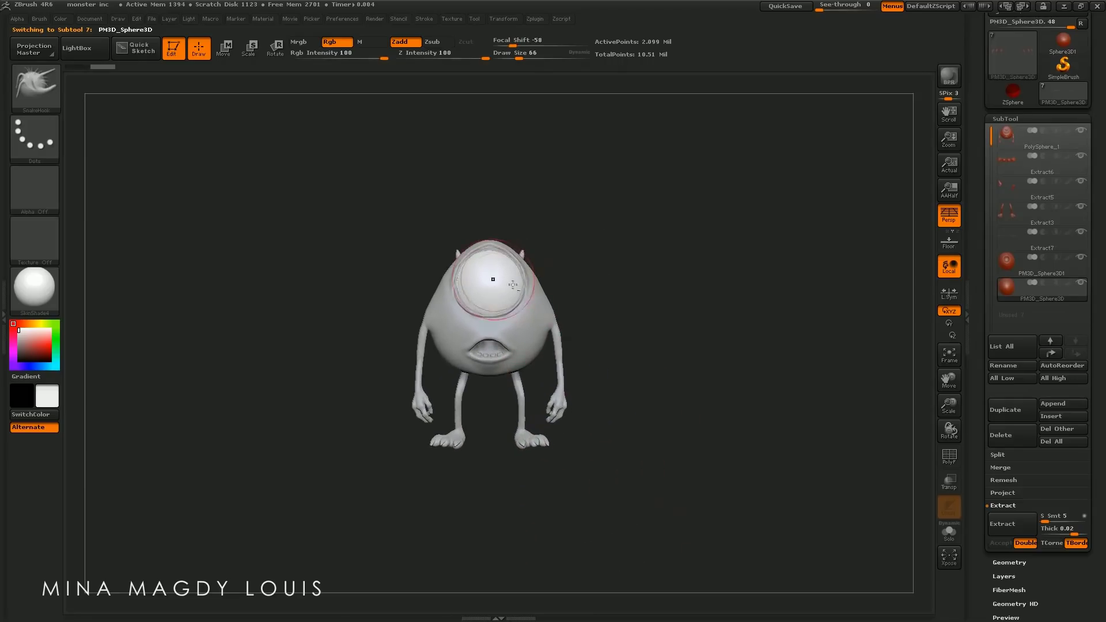
left_click(1084, 275)
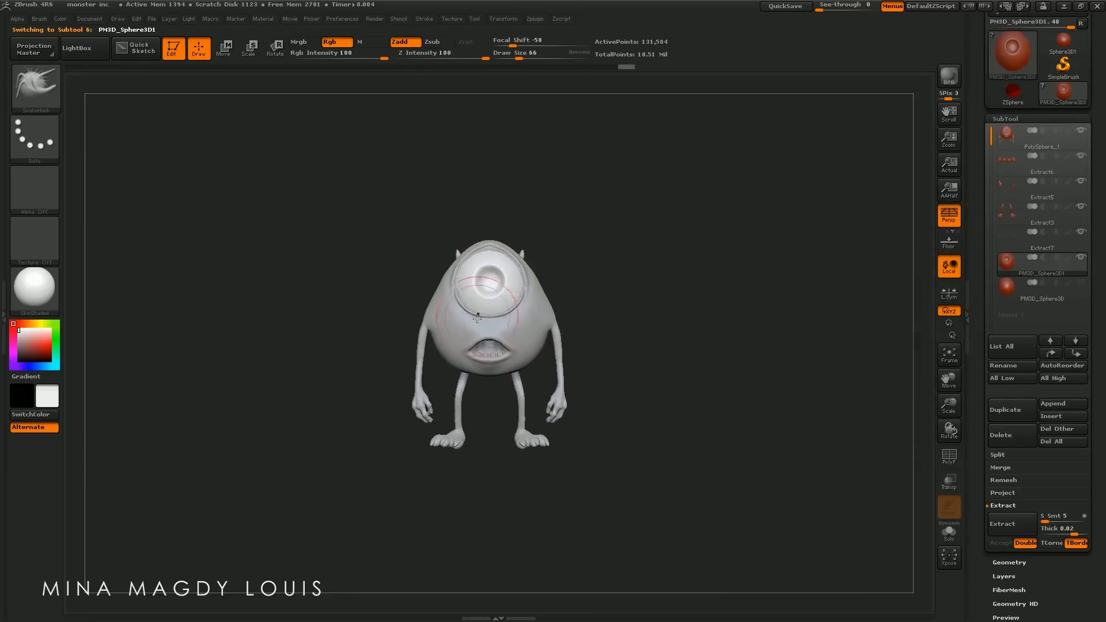
mouse_move(515, 391)
left_mouse_down()
mouse_move(491, 425)
mouse_move(317, 450)
mouse_move(409, 257)
mouse_move(471, 246)
mouse_move(346, 222)
mouse_move(264, 301)
mouse_move(438, 456)
left_mouse_up()
left_click_drag(325, 527, 343, 391)
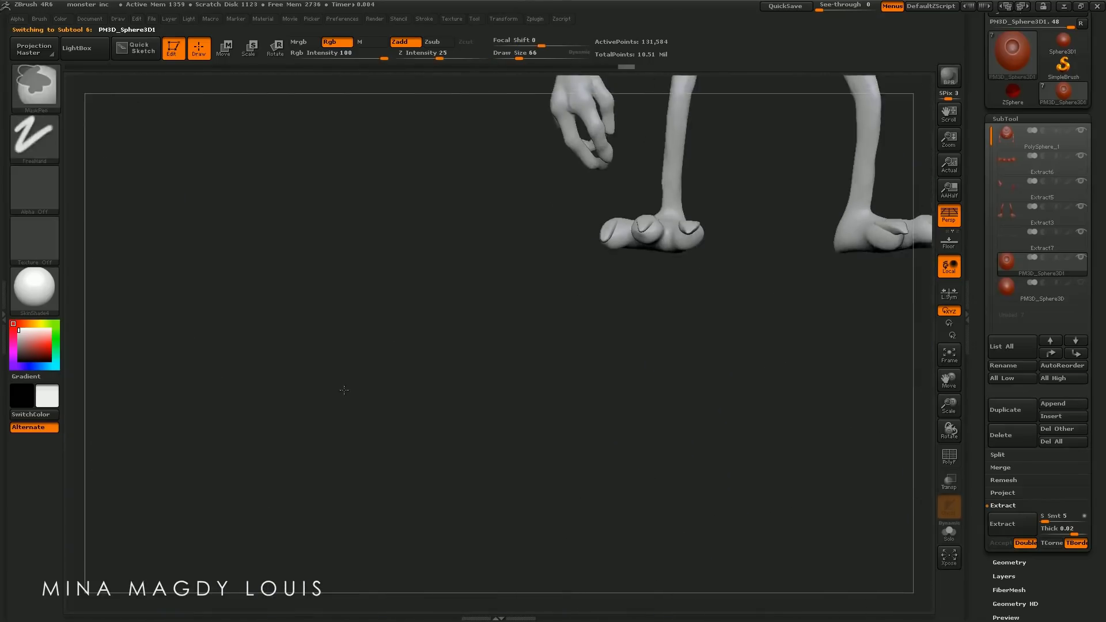
mouse_move(536, 240)
left_mouse_down()
mouse_move(363, 411)
mouse_move(655, 370)
mouse_move(576, 288)
mouse_move(465, 212)
mouse_move(540, 279)
mouse_move(543, 246)
mouse_move(514, 242)
mouse_move(642, 353)
mouse_move(581, 254)
mouse_move(653, 259)
left_mouse_up()
On PolySphere_1, pull a finger longer with SnakeHook, shrink the brush, and orbit to check the fingers
left_click(562, 400, "alt")
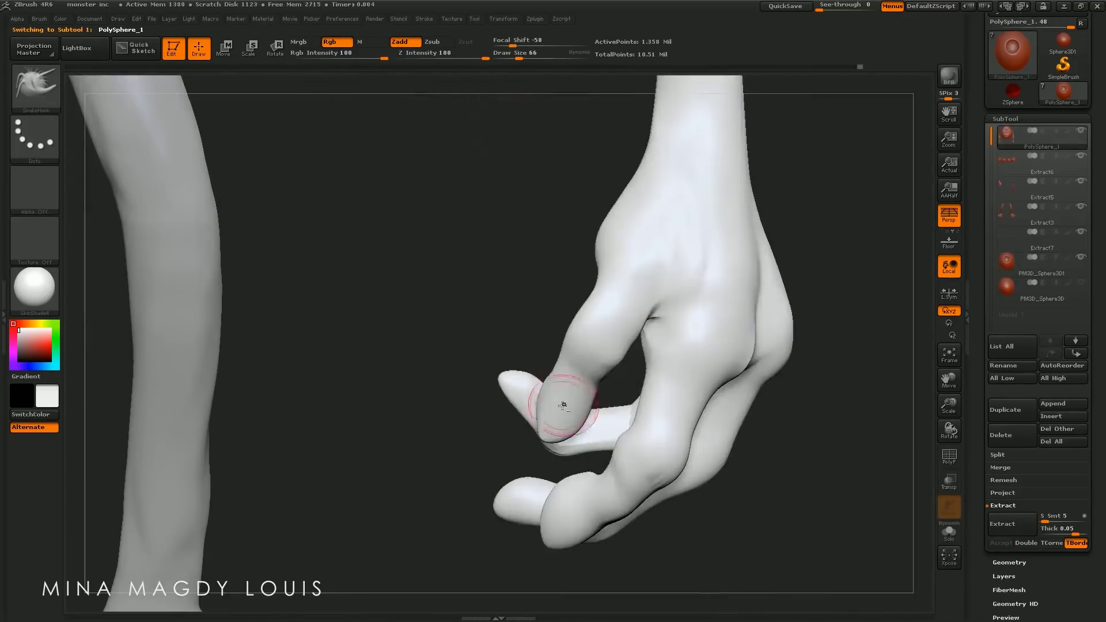
mouse_move(563, 400)
left_mouse_down()
mouse_move(519, 296)
mouse_move(531, 355)
mouse_move(516, 352)
left_mouse_up()
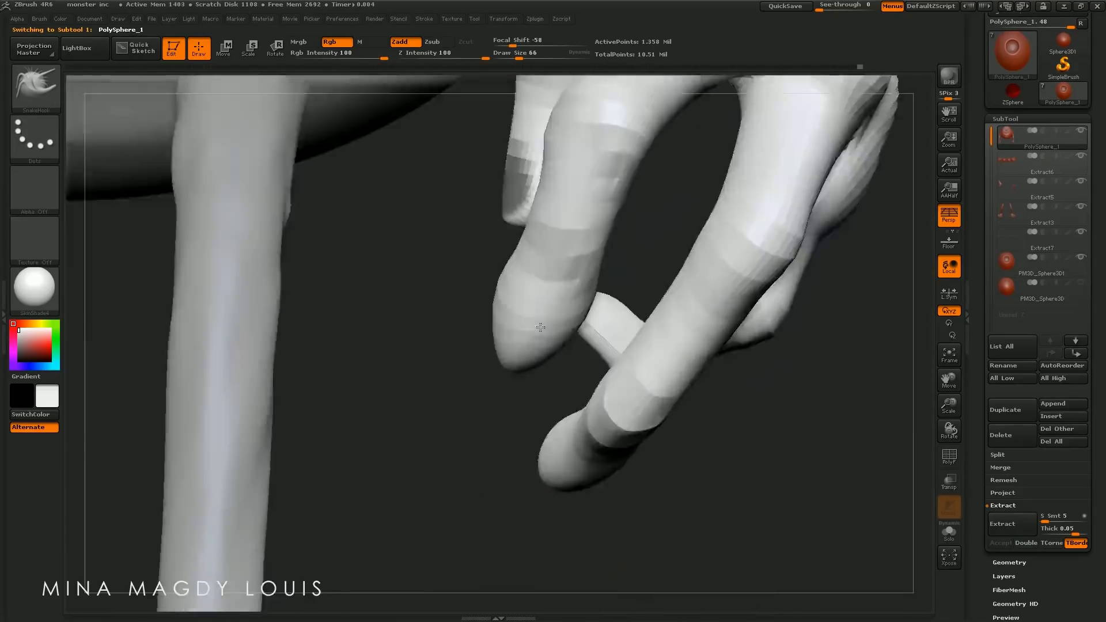
mouse_move(563, 527)
left_mouse_down()
mouse_move(464, 202)
mouse_move(536, 206)
left_mouse_up()
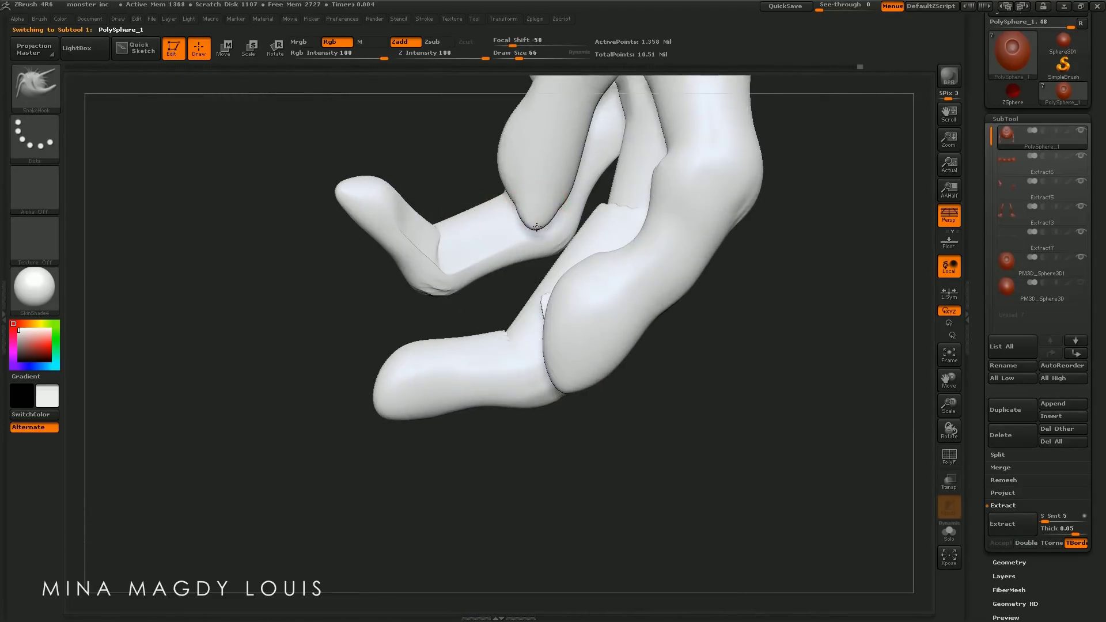
mouse_move(569, 387)
left_mouse_down()
mouse_move(539, 412)
mouse_move(563, 420)
mouse_move(512, 437)
mouse_move(582, 396)
mouse_move(469, 387)
mouse_move(420, 314)
mouse_move(533, 425)
left_mouse_up()
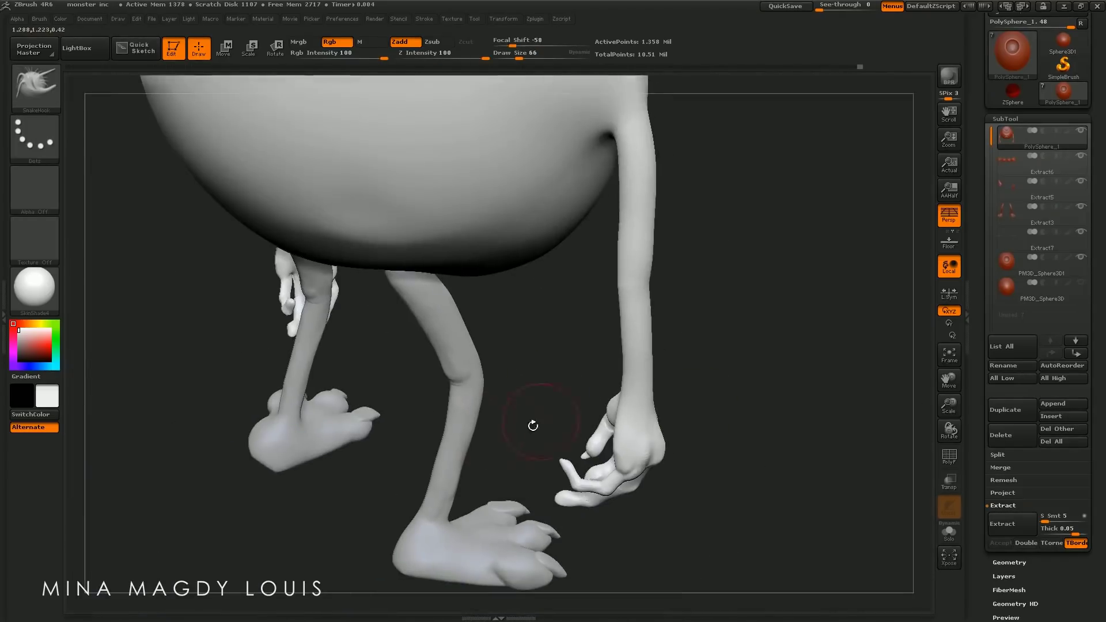
mouse_move(295, 310)
left_mouse_down()
mouse_move(489, 365)
mouse_move(451, 371)
mouse_move(520, 413)
mouse_move(494, 440)
mouse_move(527, 387)
mouse_move(506, 298)
mouse_move(468, 415)
mouse_move(451, 383)
left_mouse_up()
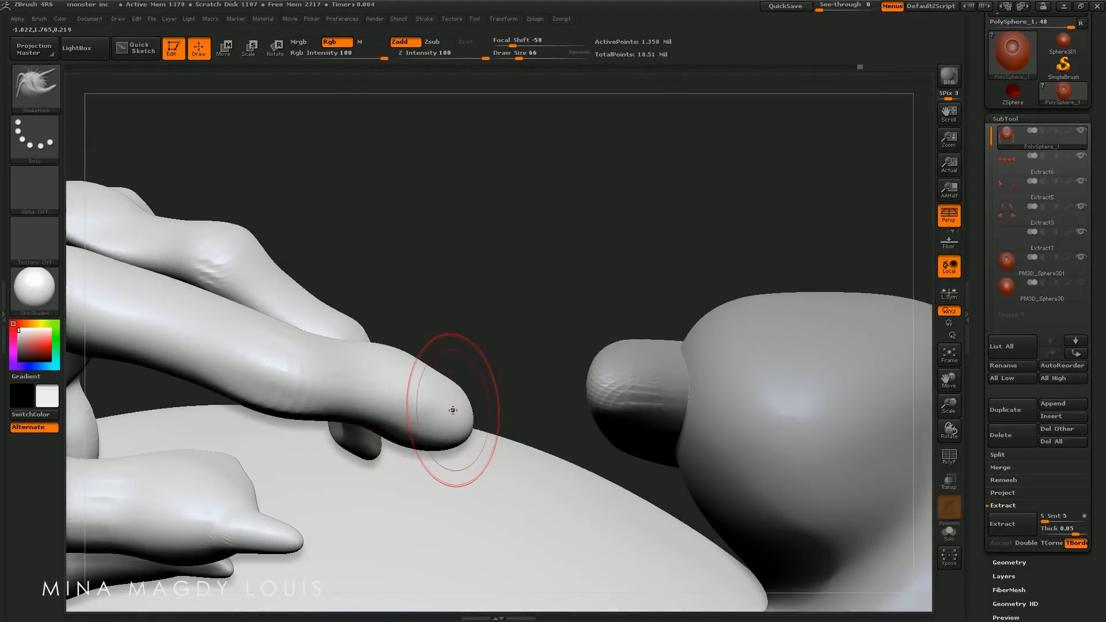
key("bracketleft")
key("bracketleft")
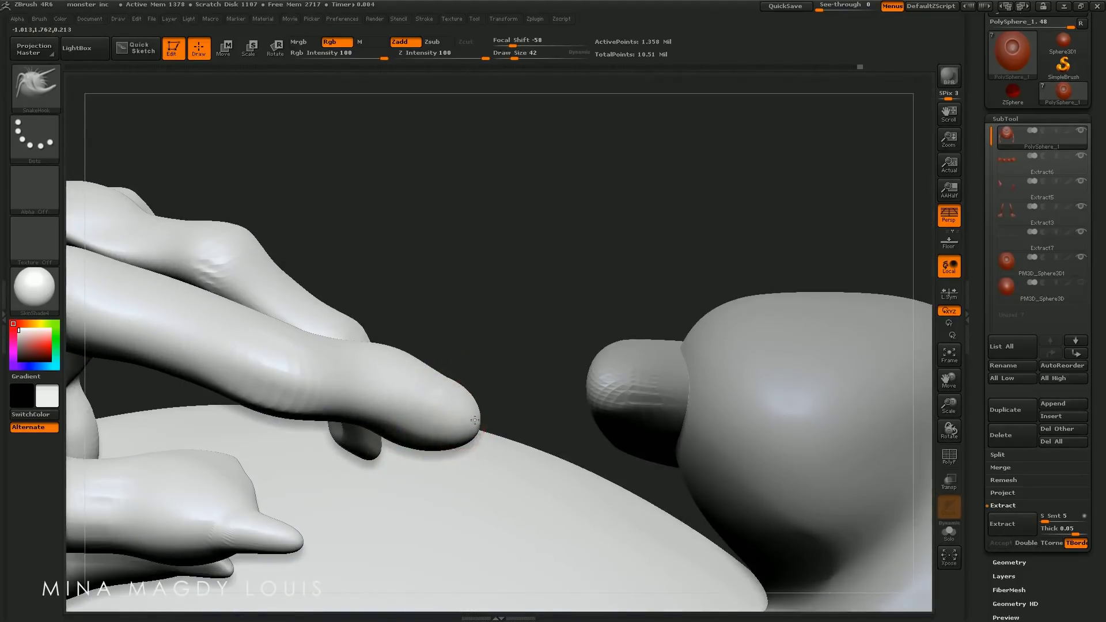
left_click_drag(462, 419, 515, 363)
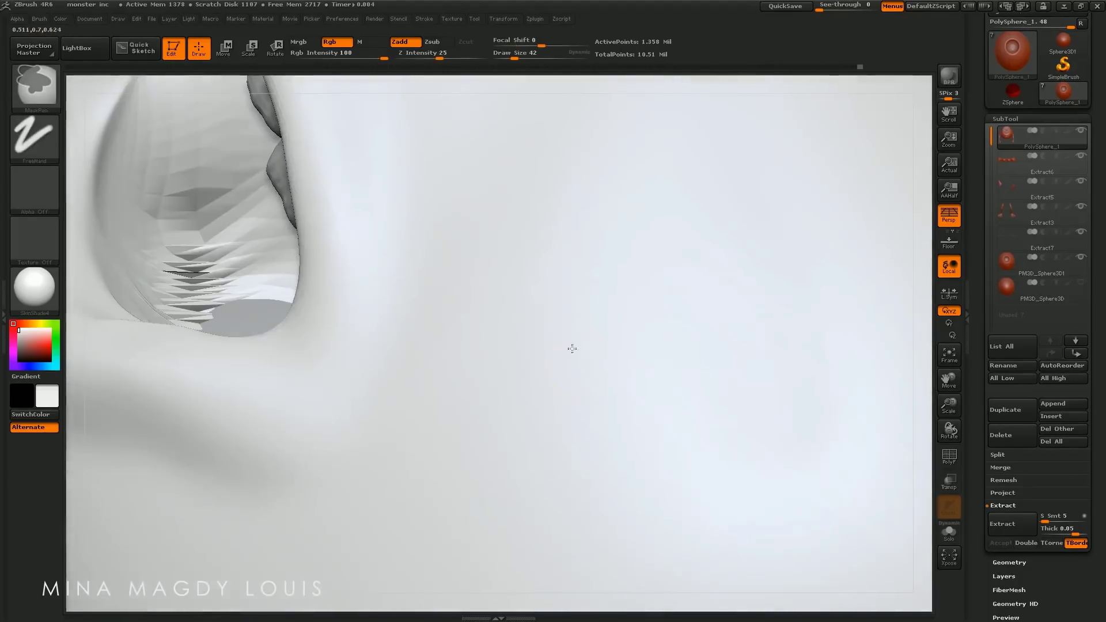
key("f")
mouse_move(576, 144)
left_mouse_down()
mouse_move(632, 137)
mouse_move(601, 293)
mouse_move(612, 274)
left_mouse_up()
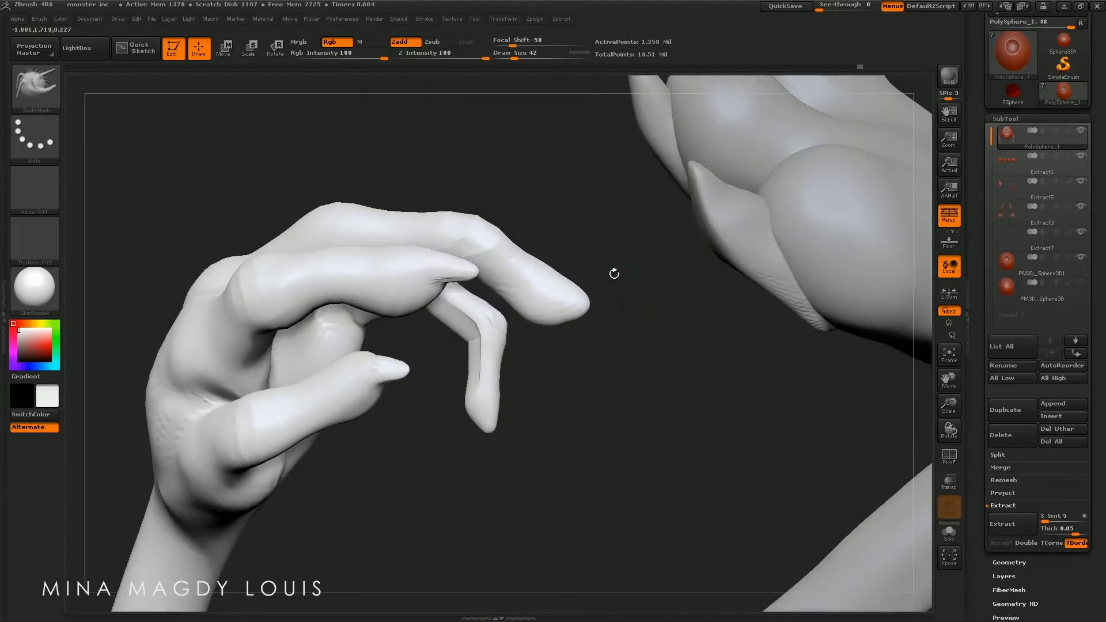
mouse_move(601, 322)
left_mouse_down()
mouse_move(647, 249)
mouse_move(711, 326)
mouse_move(802, 242)
mouse_move(757, 279)
left_mouse_up()
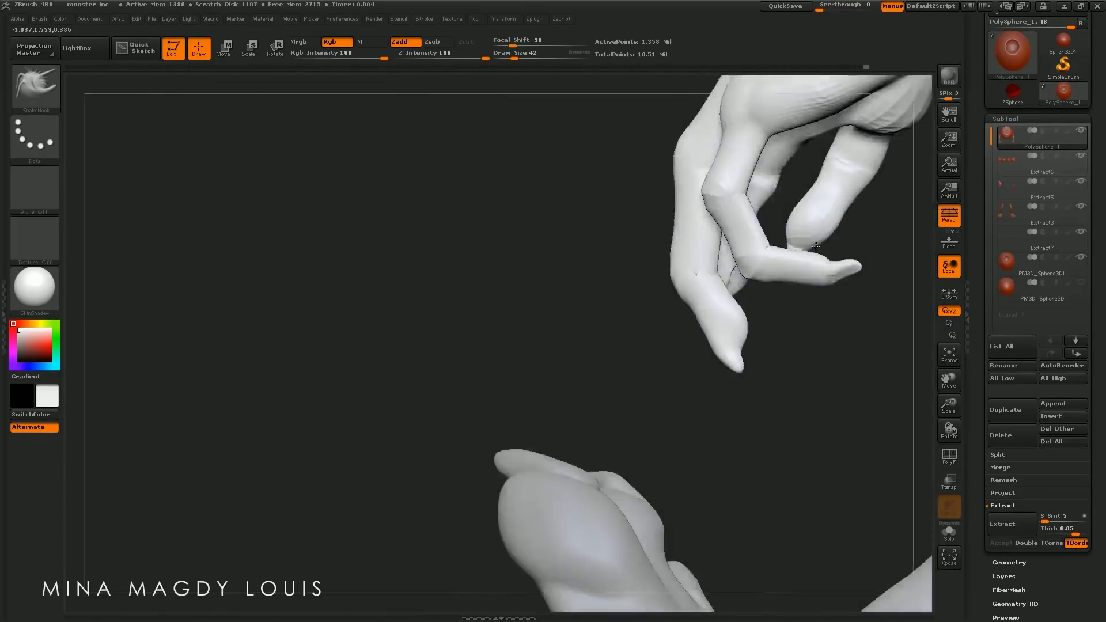
Frame the whole monster and orbit it from three-quarter and front angles
key("f")
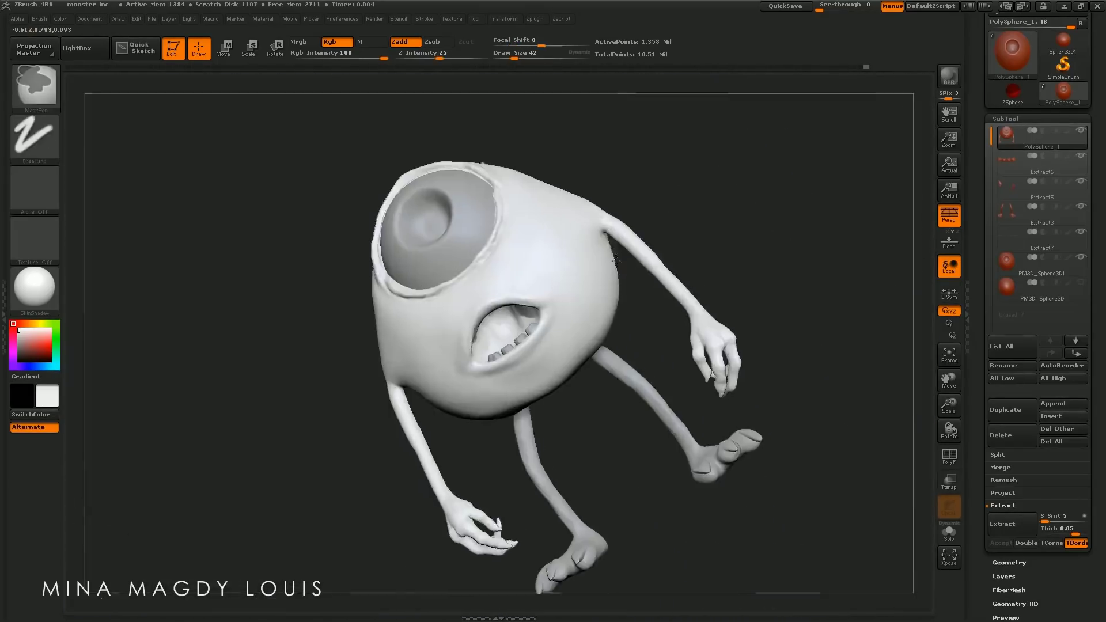
left_click_drag(631, 338, 731, 334)
left_click_drag(583, 368, 614, 417)
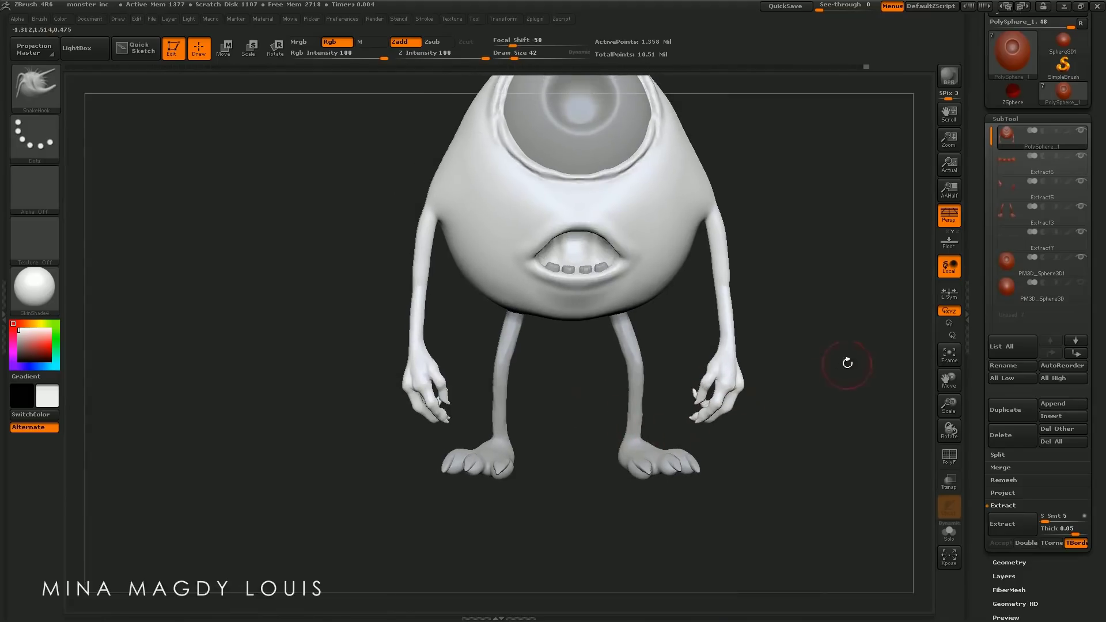
mouse_move(742, 322)
left_mouse_down()
mouse_move(707, 363)
mouse_move(582, 434)
left_mouse_up()
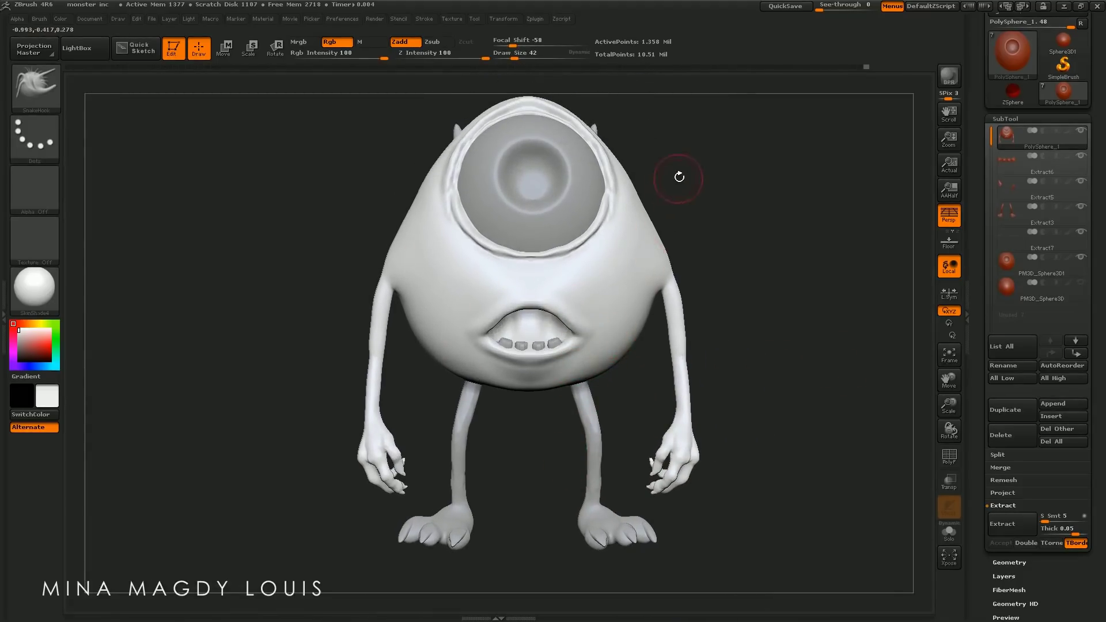
mouse_move(691, 161)
left_mouse_down()
mouse_move(634, 179)
mouse_move(556, 259)
left_mouse_up()
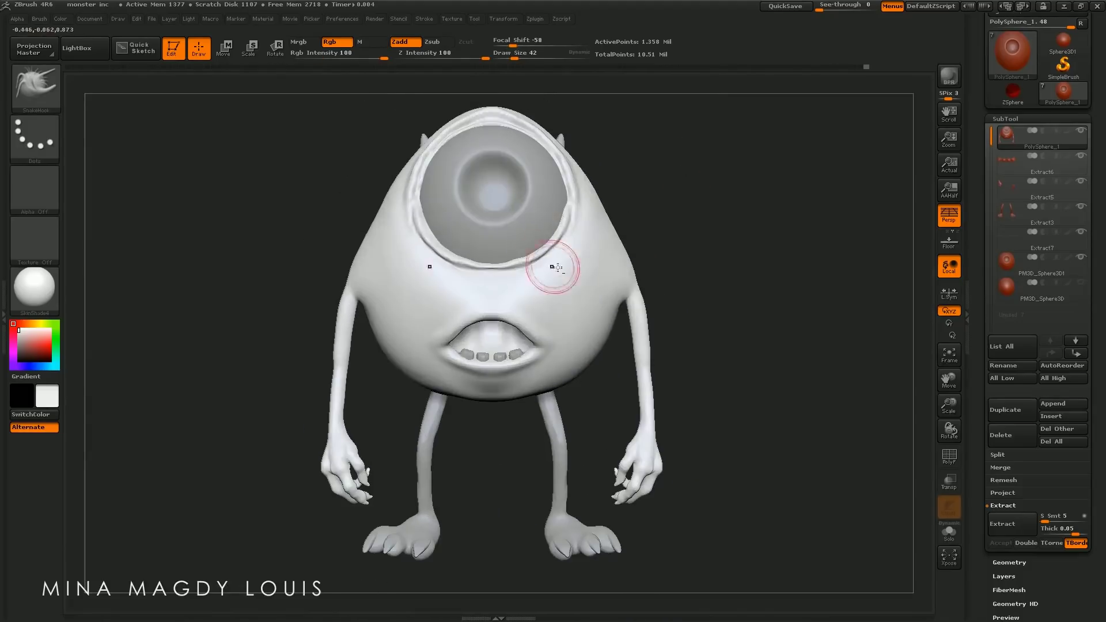
key("ctrl")
mouse_move(708, 288)
left_mouse_down()
mouse_move(900, 260)
mouse_move(495, 432)
left_mouse_up()
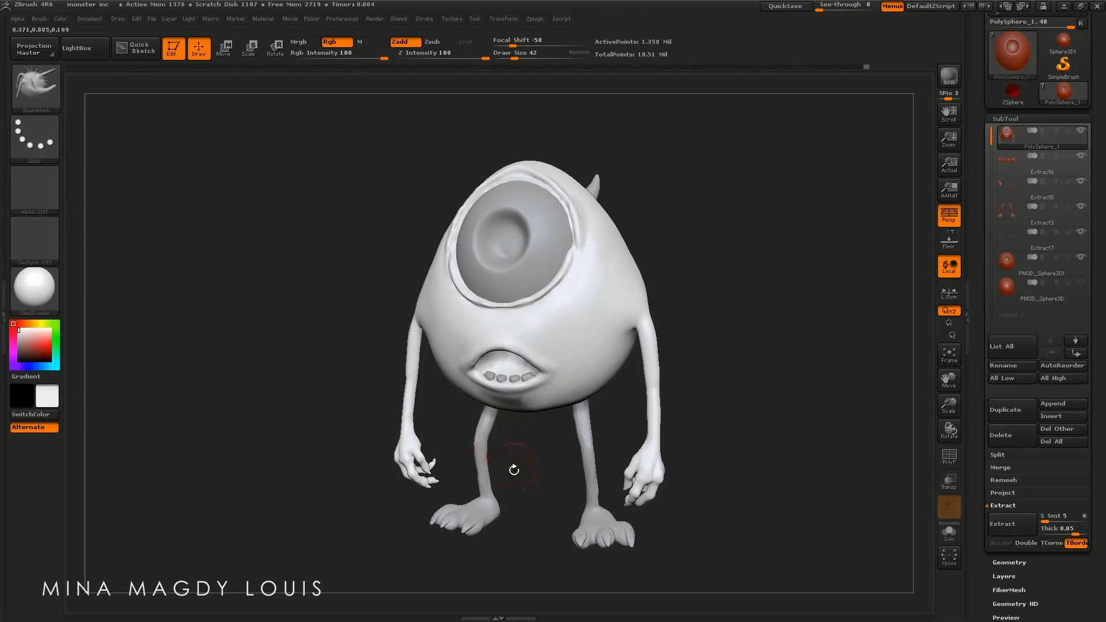
left_click_drag(514, 471, 79, 157)
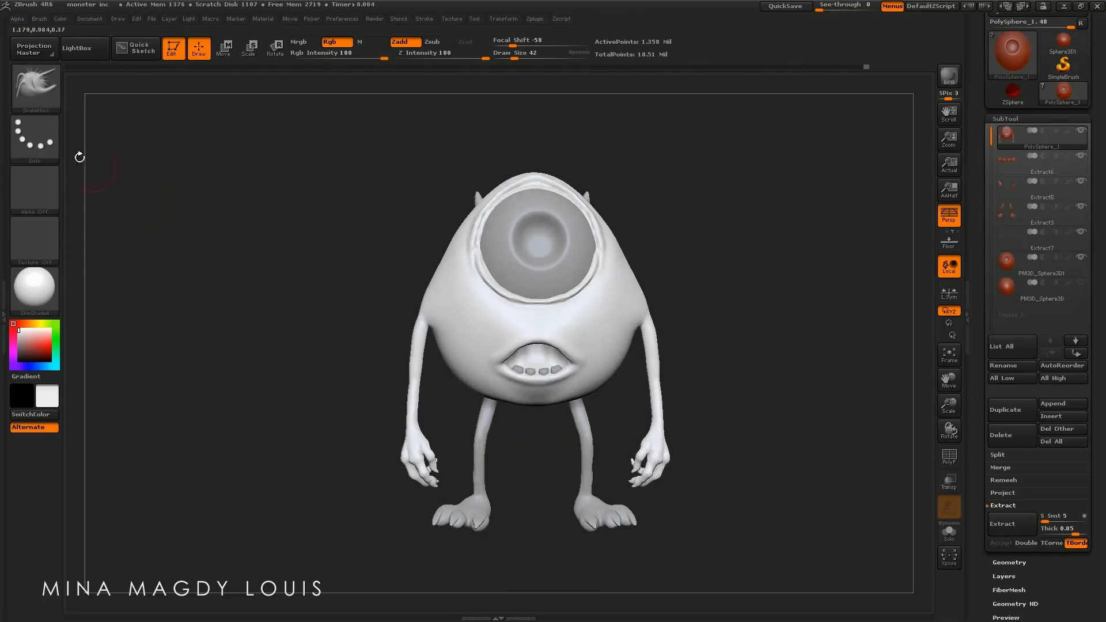
Pick the Clay brush (B-C-L) and make the Extract3 legs subtool active
key("b")
key("c")
key("l")
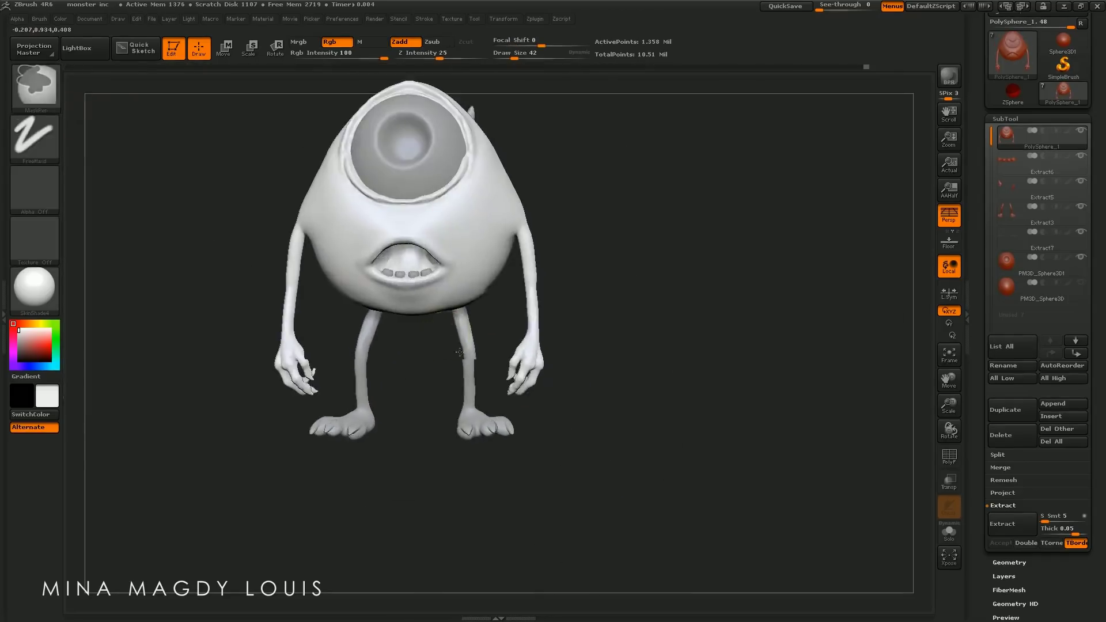
mouse_move(306, 253)
left_mouse_down("alt")
mouse_move(435, 346)
mouse_move(469, 388)
left_mouse_up("alt")
left_click(453, 353, "alt")
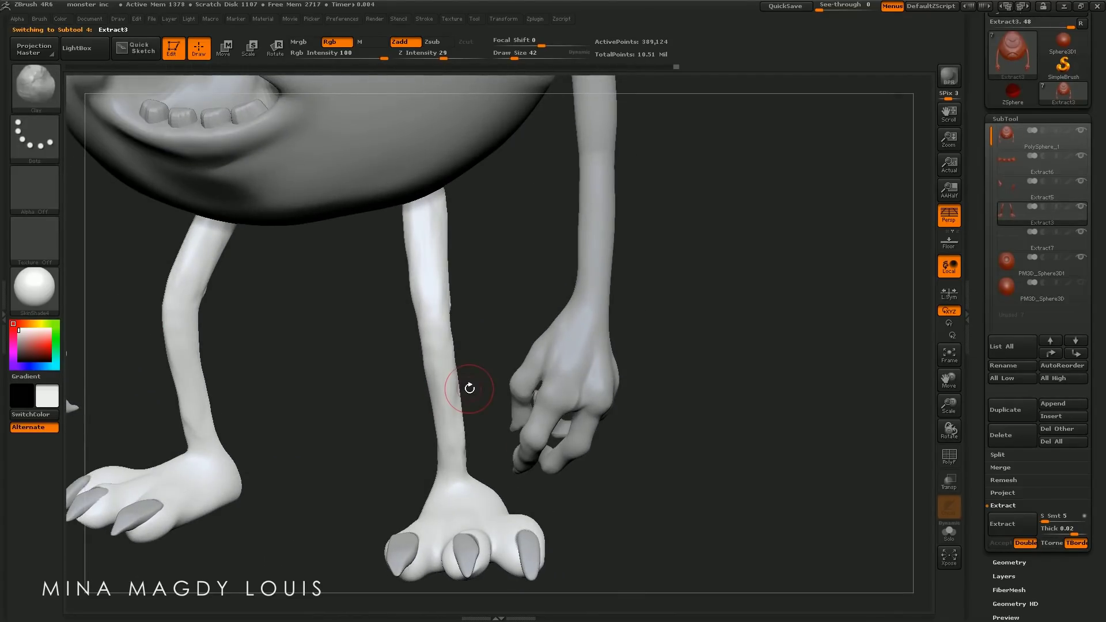
Build rounded knee bumps on the legs and feet with Clay, Shift-smoothing and orbiting
left_click_drag(527, 290, 521, 288)
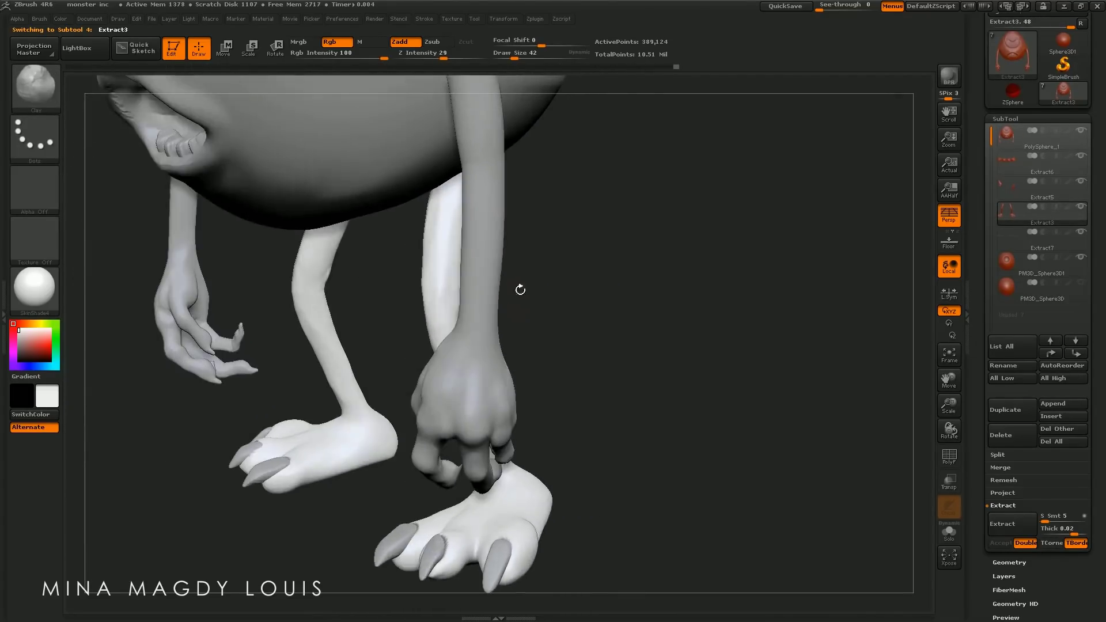
left_click_drag(391, 320, 422, 318)
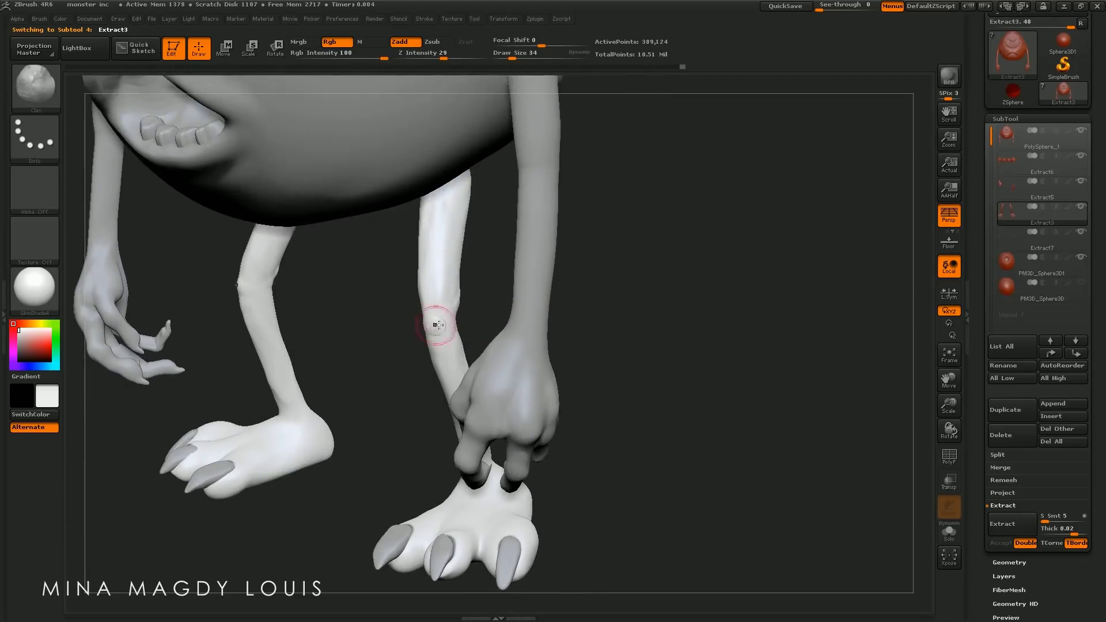
mouse_move(434, 306)
left_mouse_down()
mouse_move(433, 325)
mouse_move(446, 309)
mouse_move(514, 415)
left_mouse_up()
key("shift")
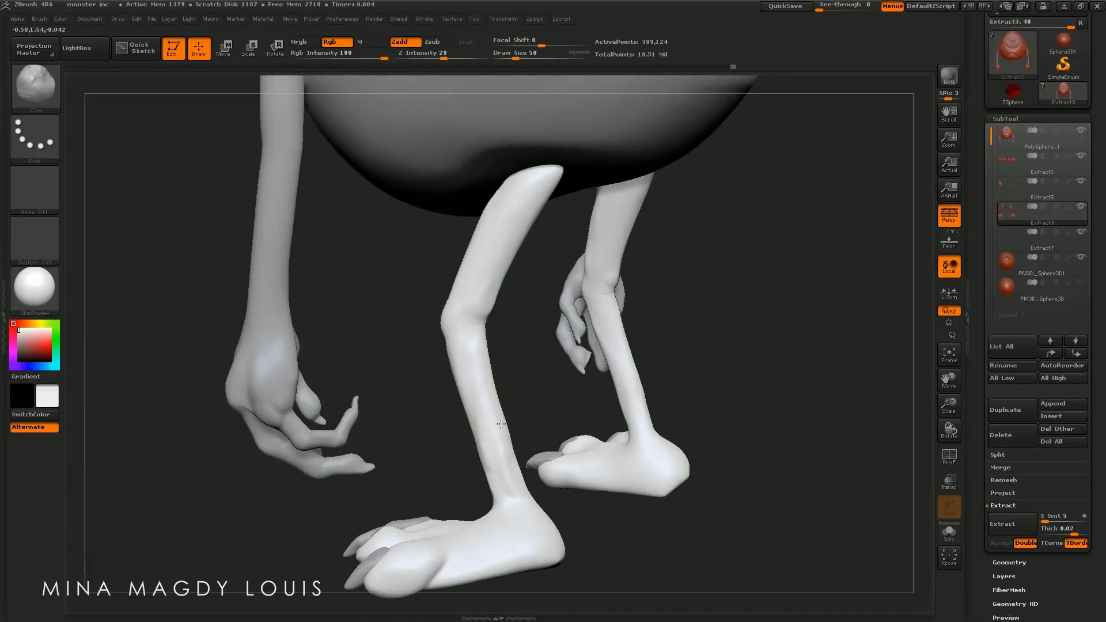
left_click_drag(507, 432, 495, 392)
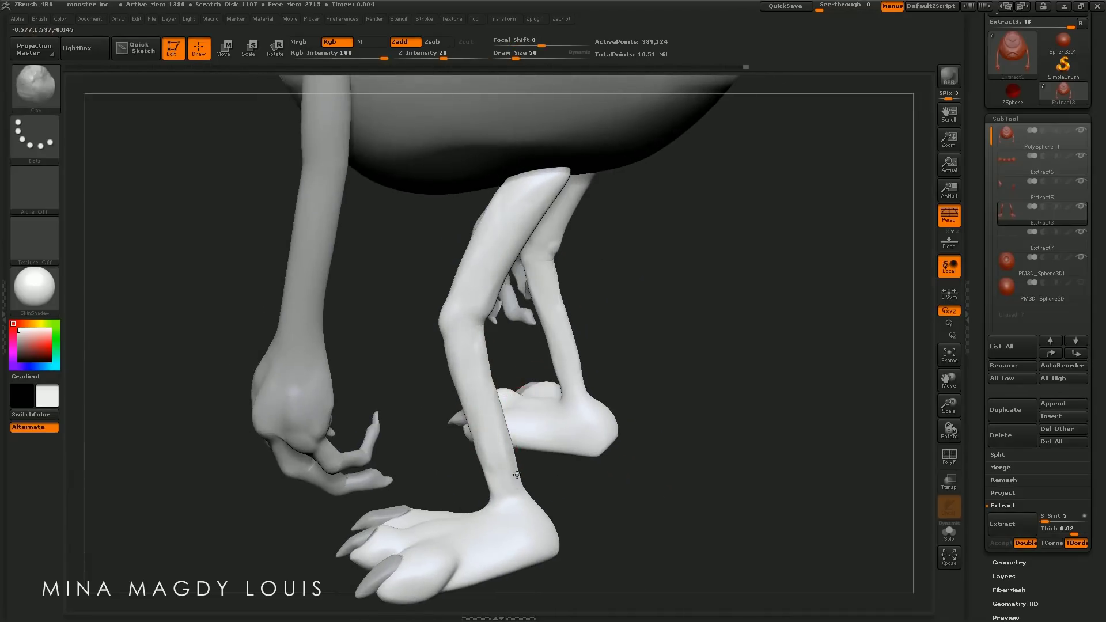
left_click_drag(553, 494, 531, 487)
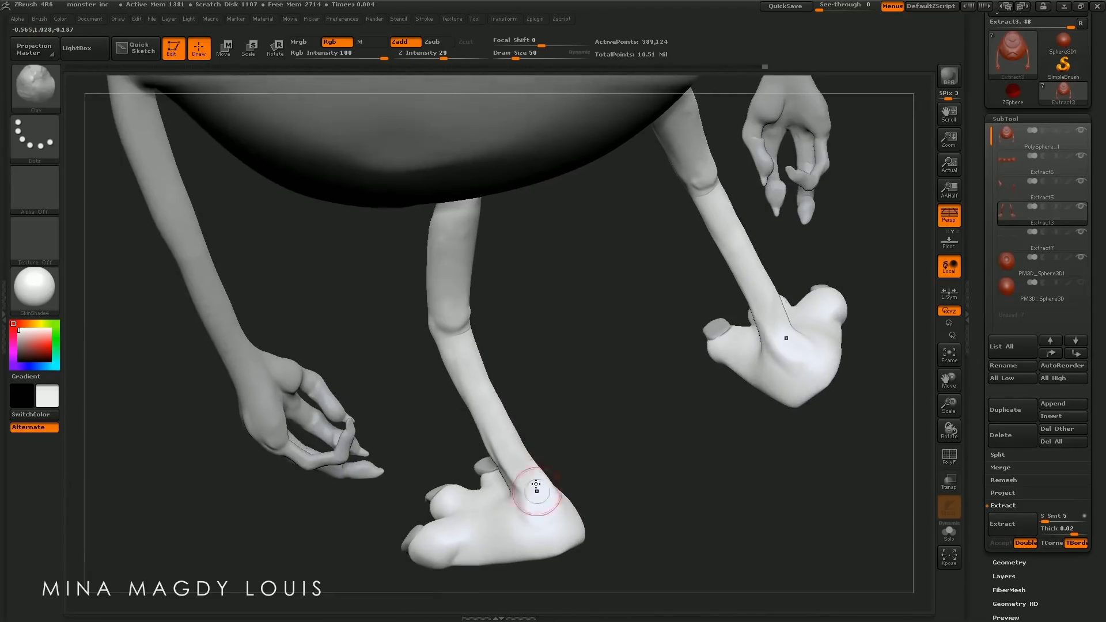
left_click_drag(575, 451, 544, 469)
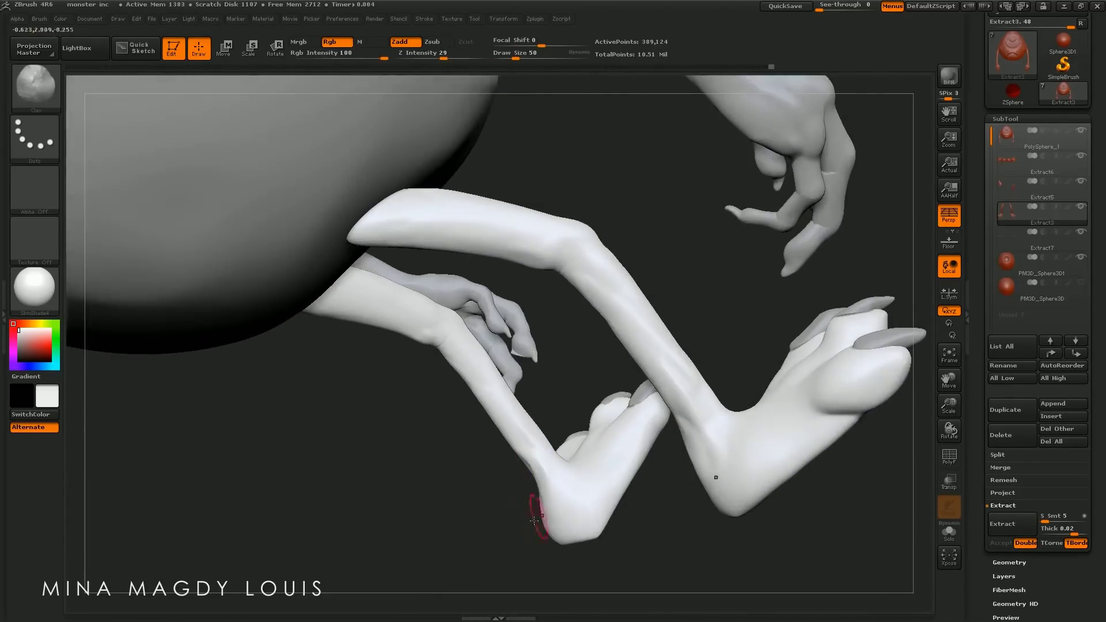
mouse_move(539, 511)
left_mouse_down()
mouse_move(543, 497)
mouse_move(524, 469)
mouse_move(534, 515)
left_mouse_up()
mouse_move(518, 459)
left_mouse_down()
mouse_move(558, 321)
mouse_move(512, 319)
mouse_move(518, 330)
left_mouse_up()
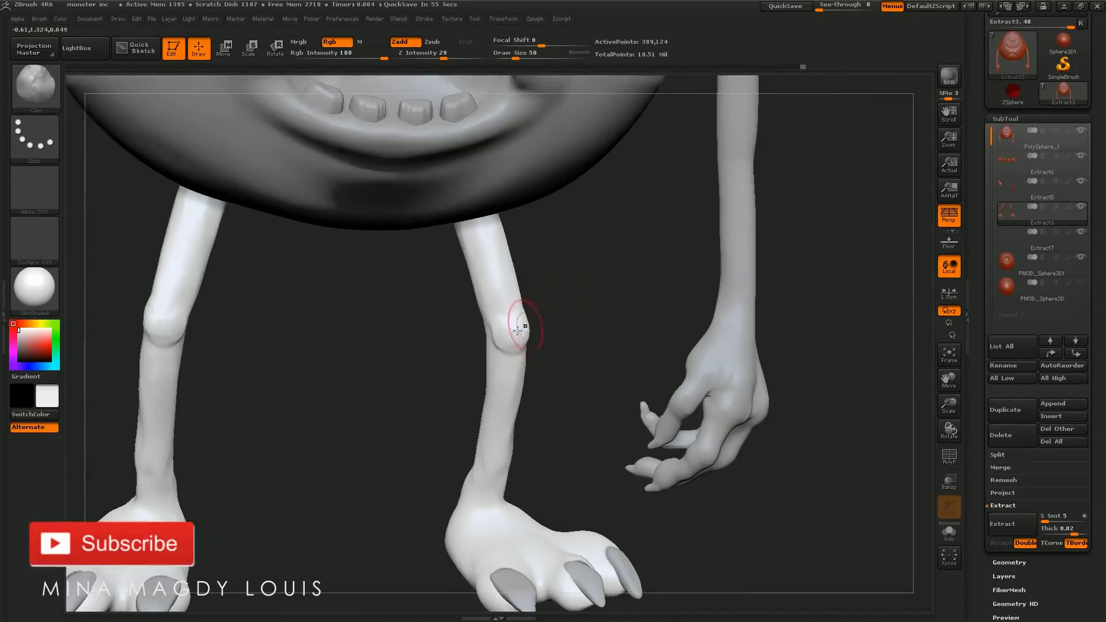
Smooth the legs once more, frame the model, and make PM3D_Sphere3D1 the active subtool
key("shift")
left_click_drag(531, 341, 530, 321)
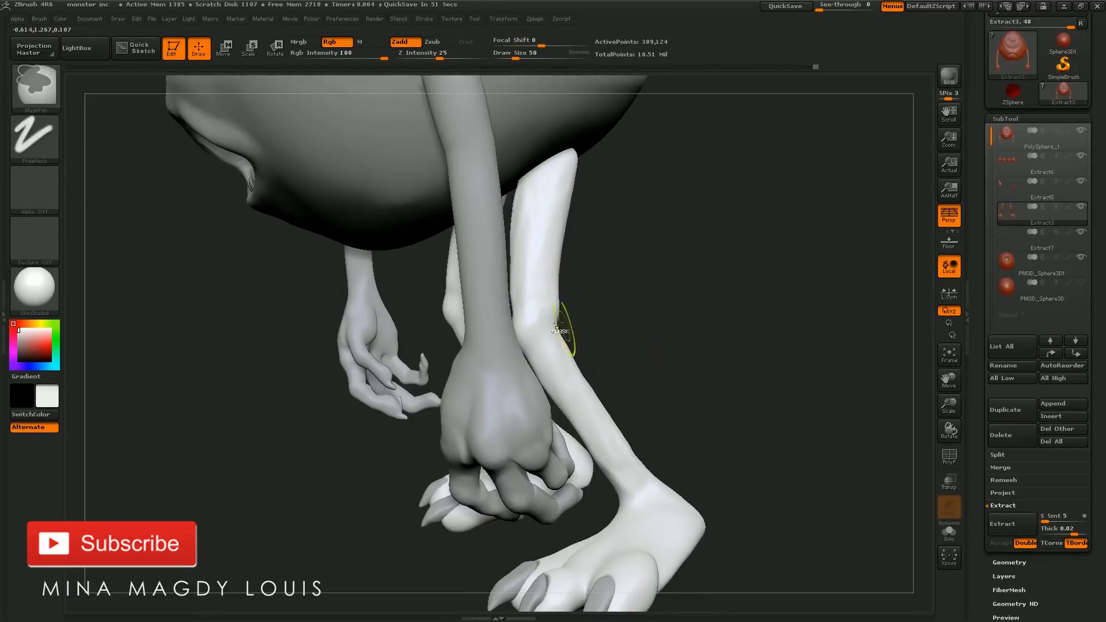
key("f")
mouse_move(481, 375)
left_mouse_down("alt")
mouse_move(513, 256)
mouse_move(487, 302)
mouse_move(523, 336)
left_mouse_up("alt")
left_click(513, 255, "alt")
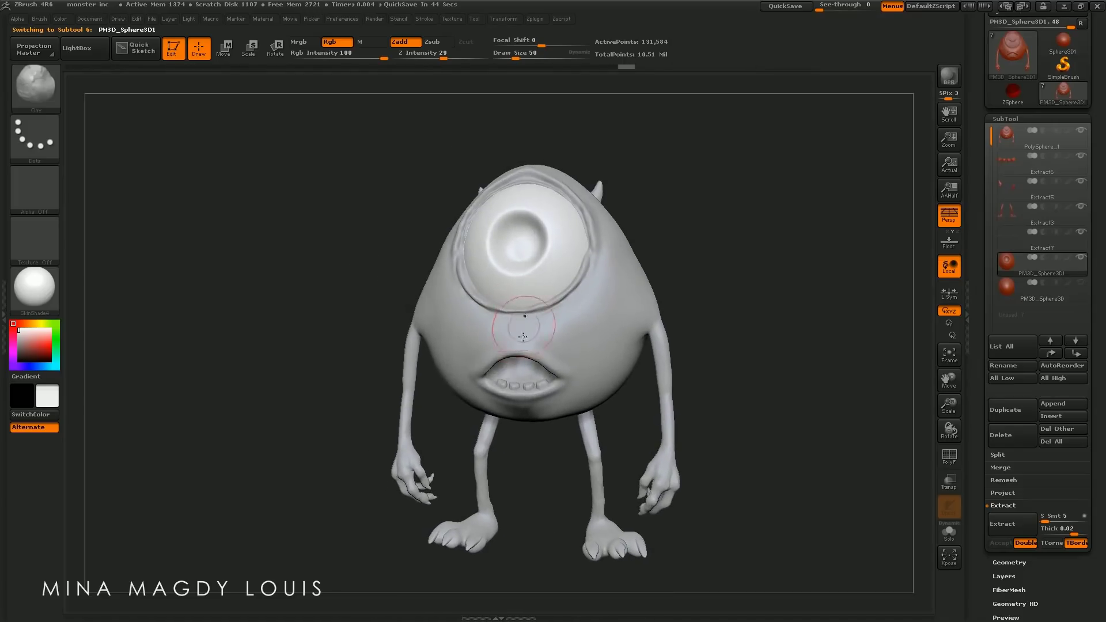
left_click(519, 387, "alt")
left_click_drag(519, 387, 528, 346)
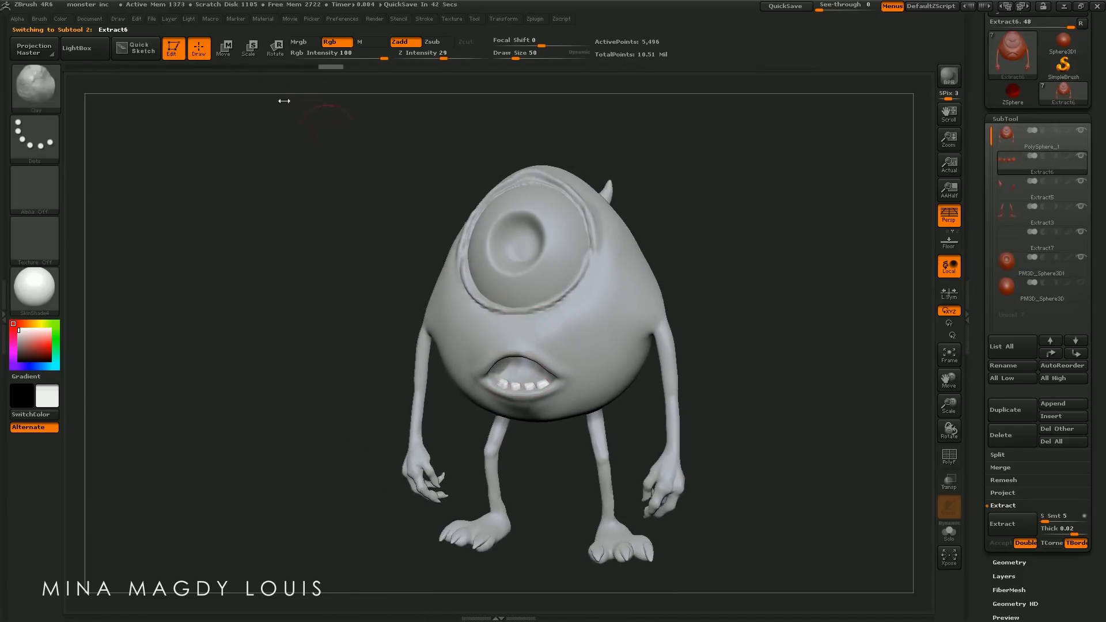
left_click(375, 19)
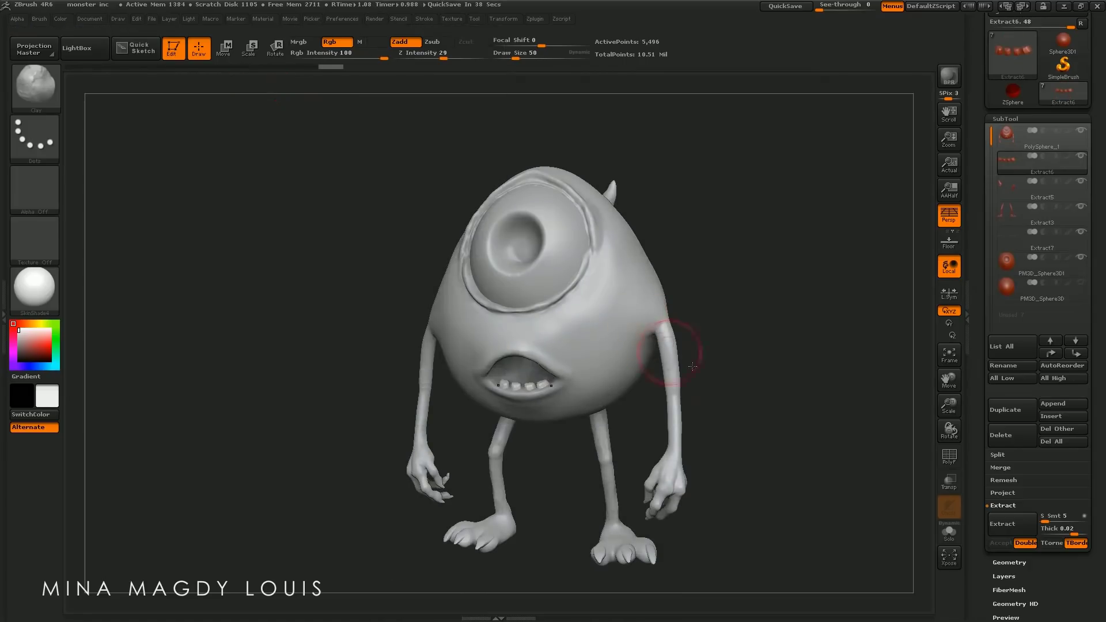
mouse_move(709, 292)
left_mouse_down()
mouse_move(662, 230)
mouse_move(686, 259)
mouse_move(652, 266)
mouse_move(391, 171)
left_mouse_up()
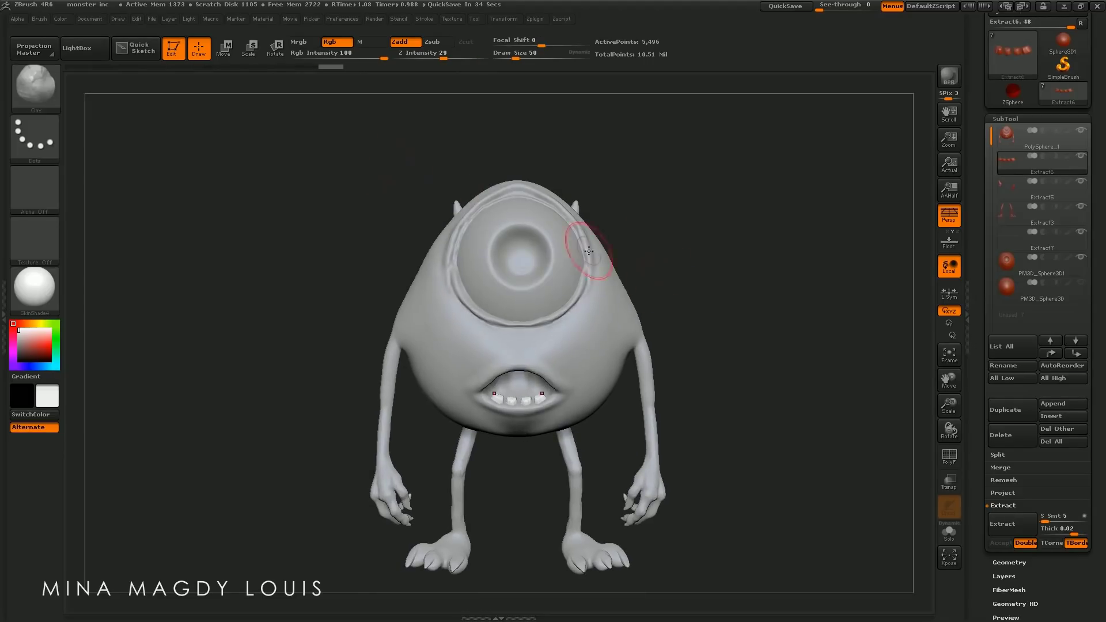
left_click_drag(588, 251, 615, 319)
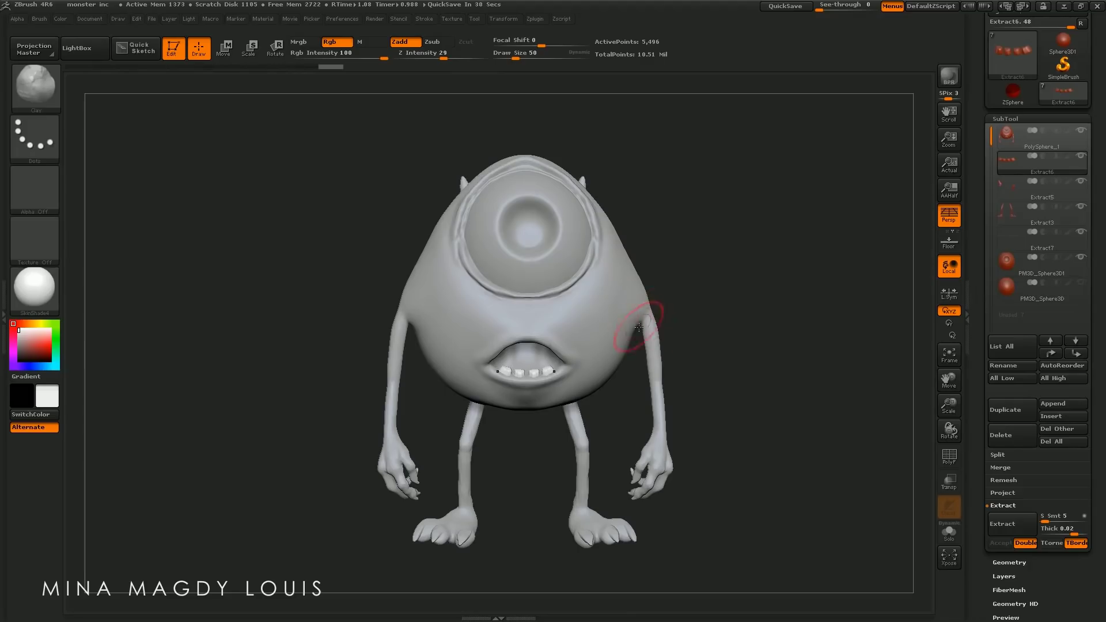
left_click(651, 297, "alt")
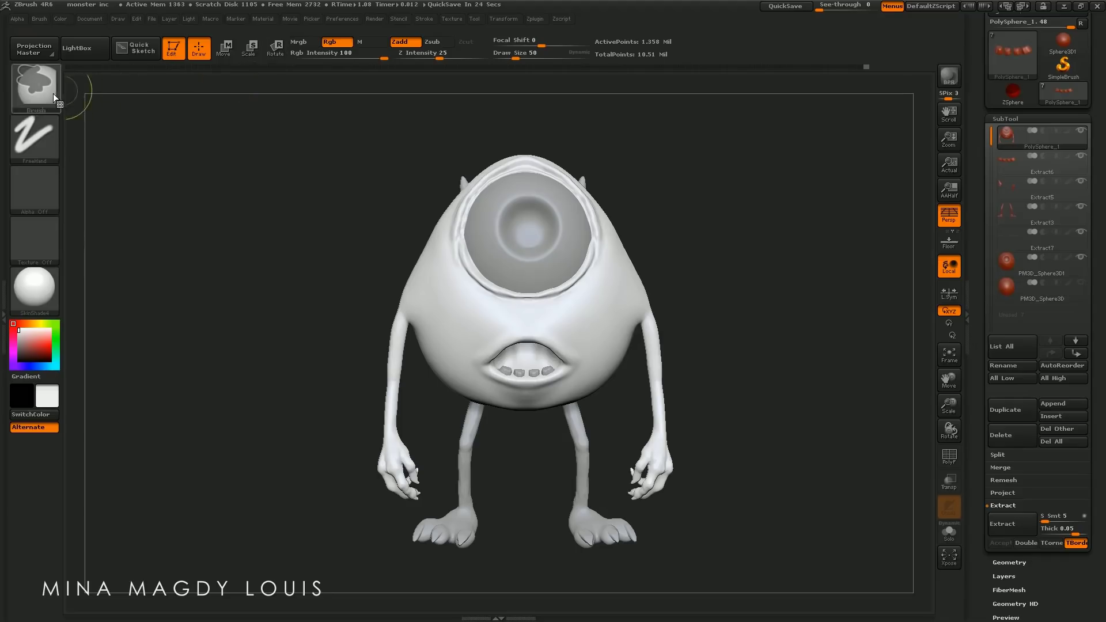
Lasso-mask the arms, invert the mask, rotate them from the shoulder, then undo the rotation
left_click(35, 87)
left_click(171, 103)
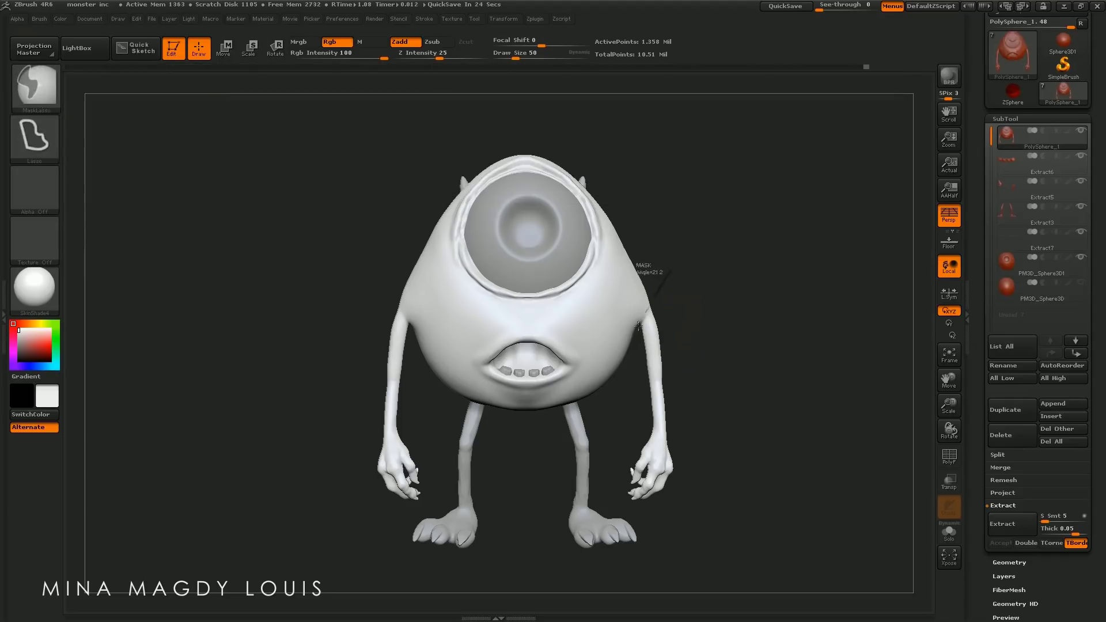
left_click_drag(639, 327, 652, 309)
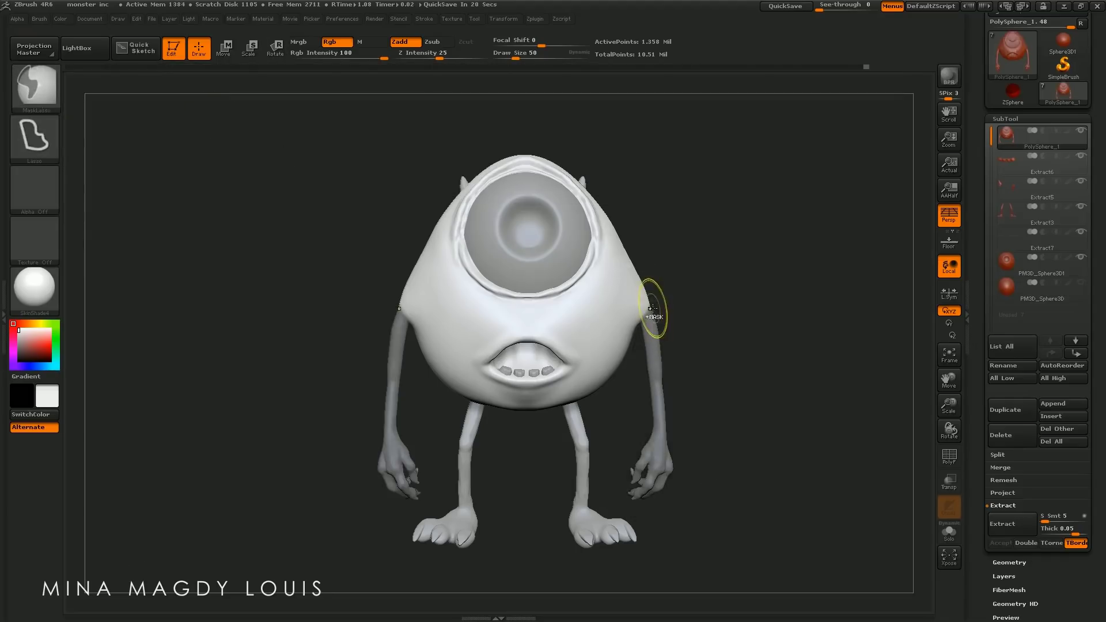
left_click(381, 87, "ctrl")
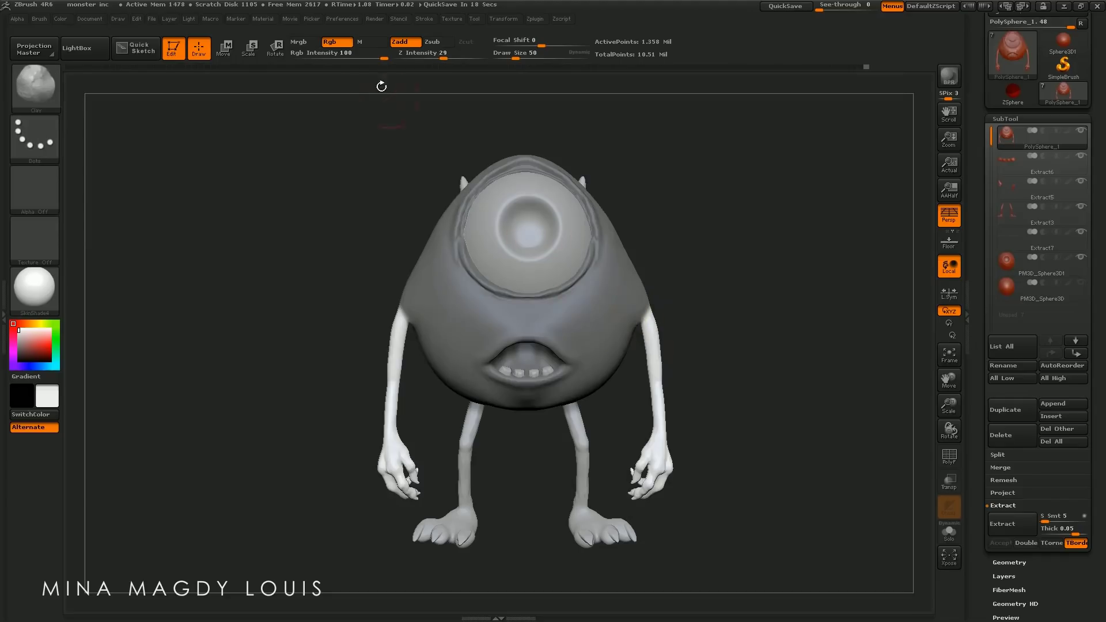
key("r")
mouse_move(644, 302)
left_mouse_down()
mouse_move(658, 477)
mouse_move(637, 468)
left_mouse_up()
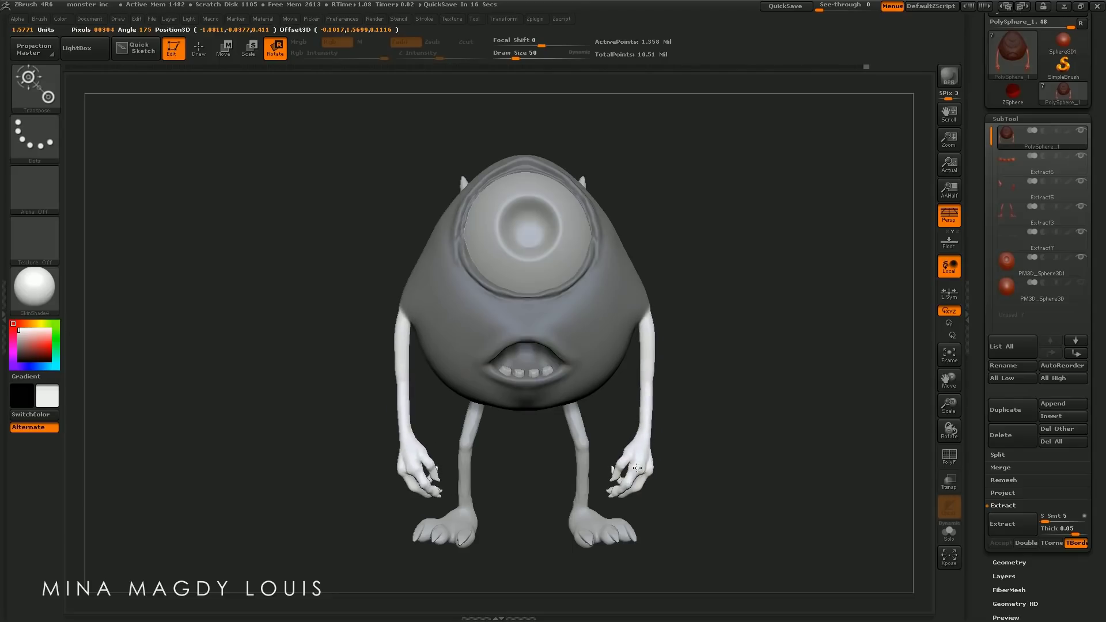
key("ctrl+z")
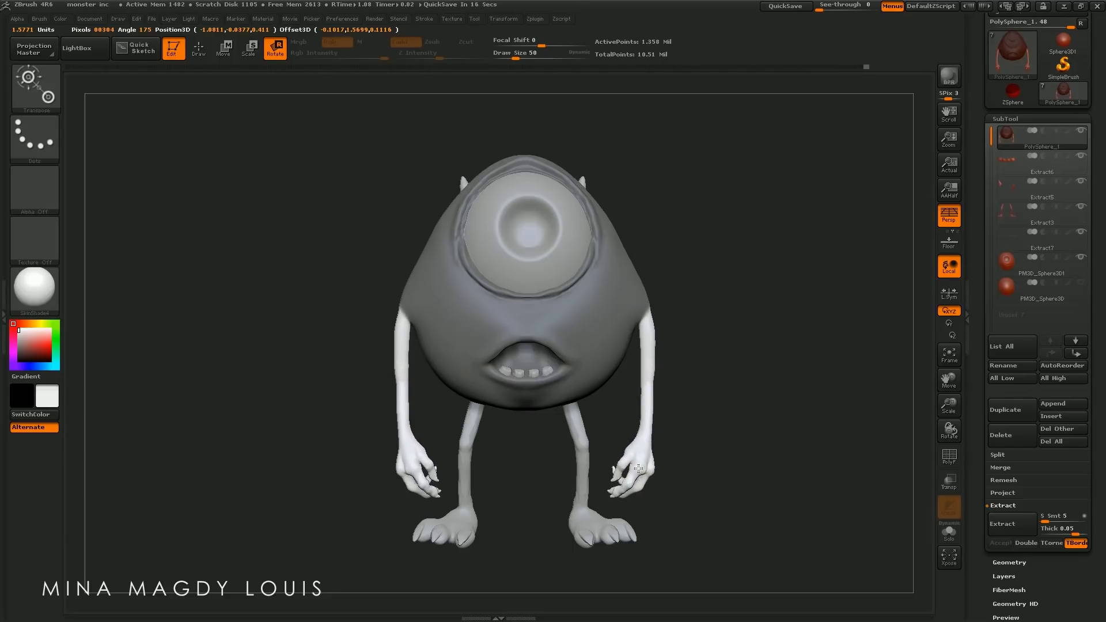
Switch to the Move brush (B-M-V) and orbit to a full back view
left_click_drag(706, 334, 595, 357)
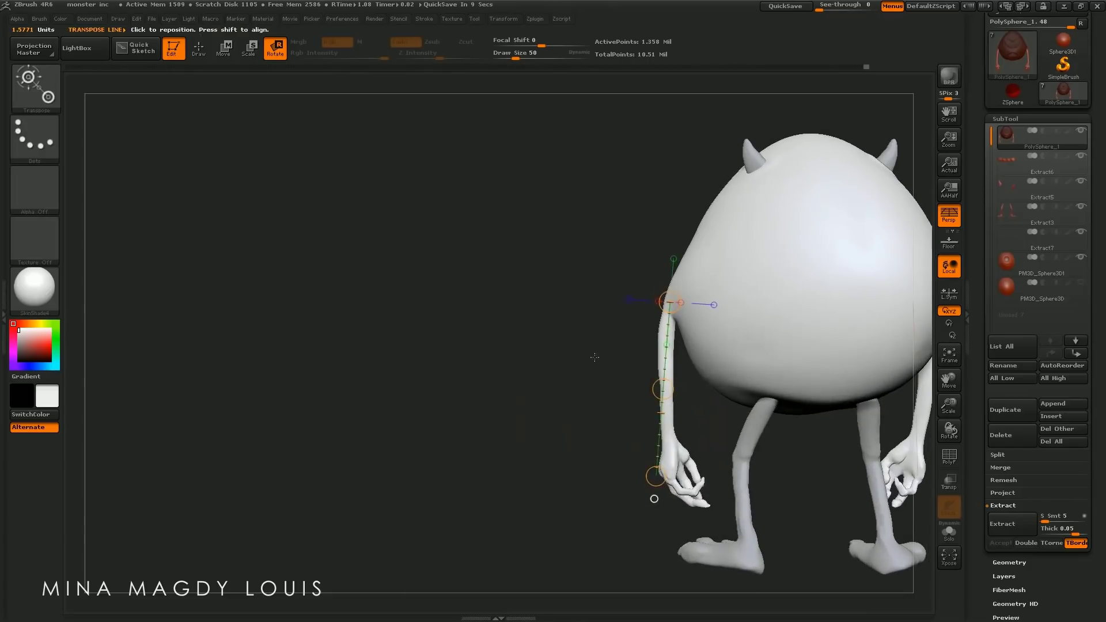
left_click(198, 48)
key("b")
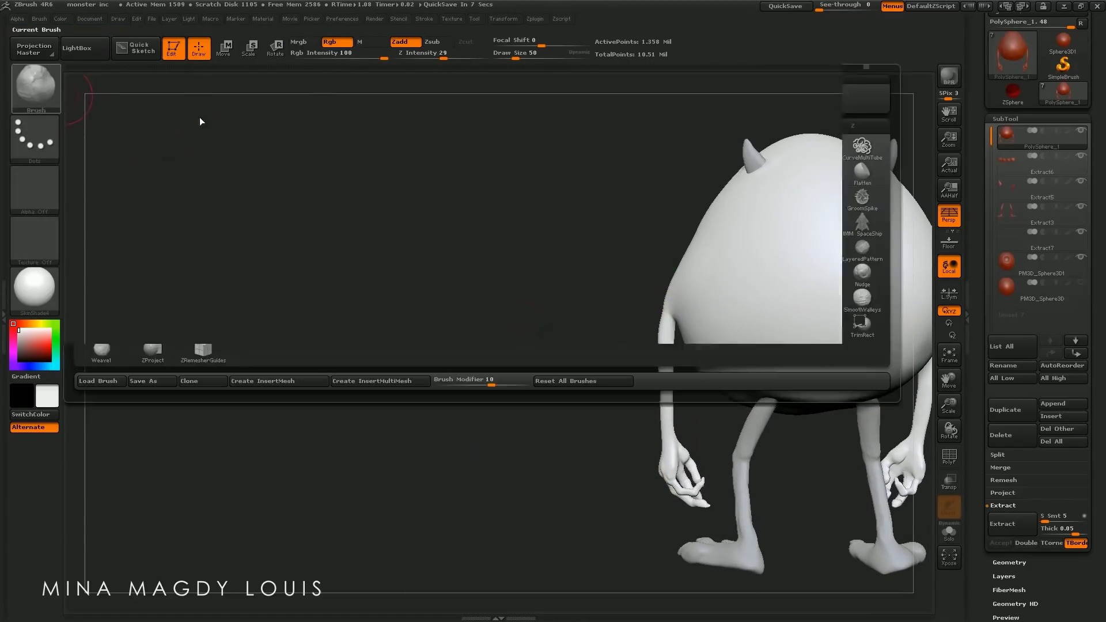
key("m")
key("v")
mouse_move(688, 344)
left_mouse_down()
mouse_move(548, 346)
mouse_move(693, 353)
left_mouse_up()
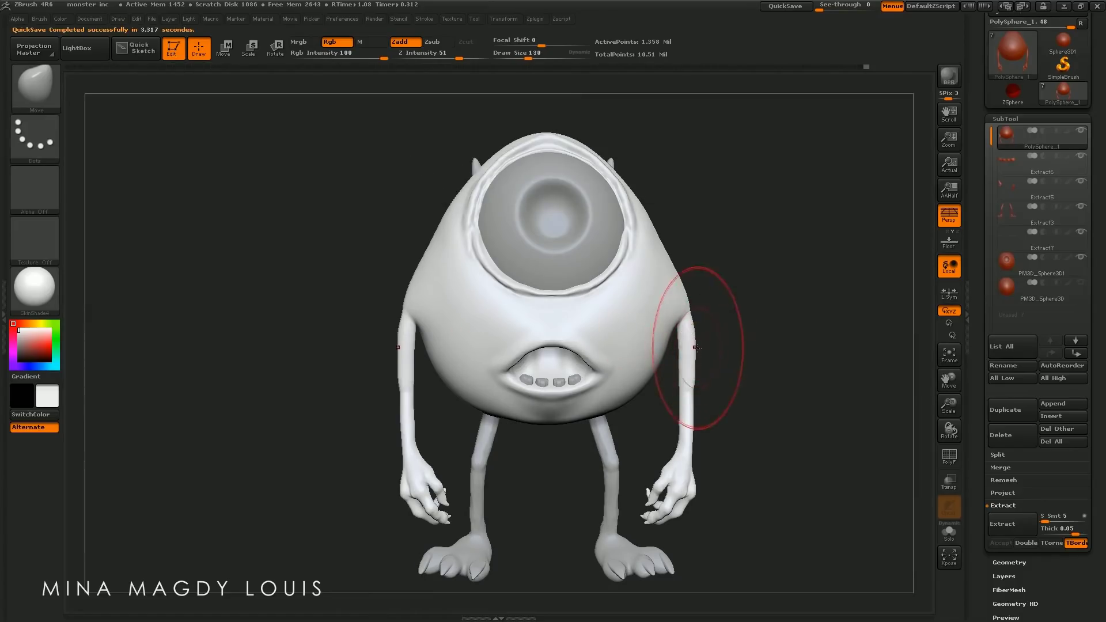
Drag both upper arms thinner with Move, toggling perspective off and back on with P
left_click_drag(703, 346, 694, 356)
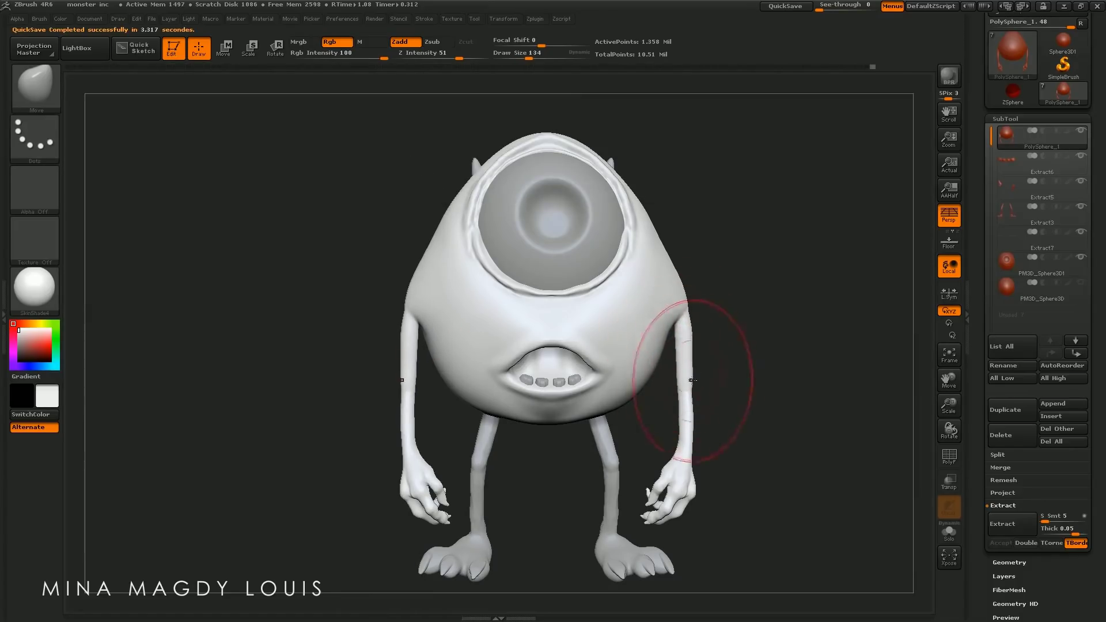
left_click_drag(691, 271, 667, 265)
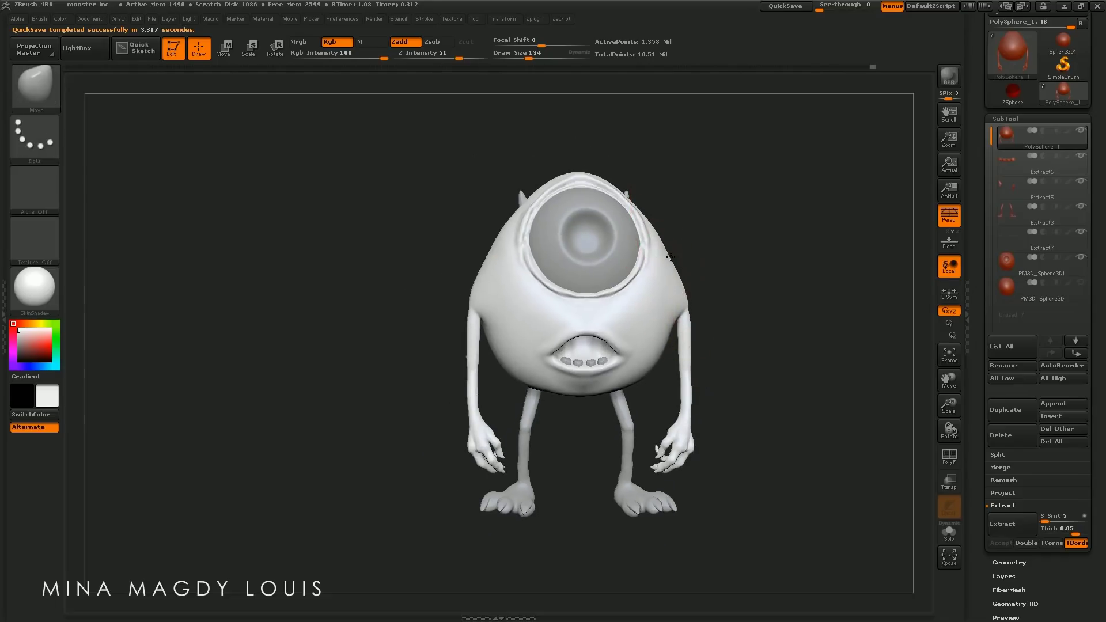
left_click(949, 216)
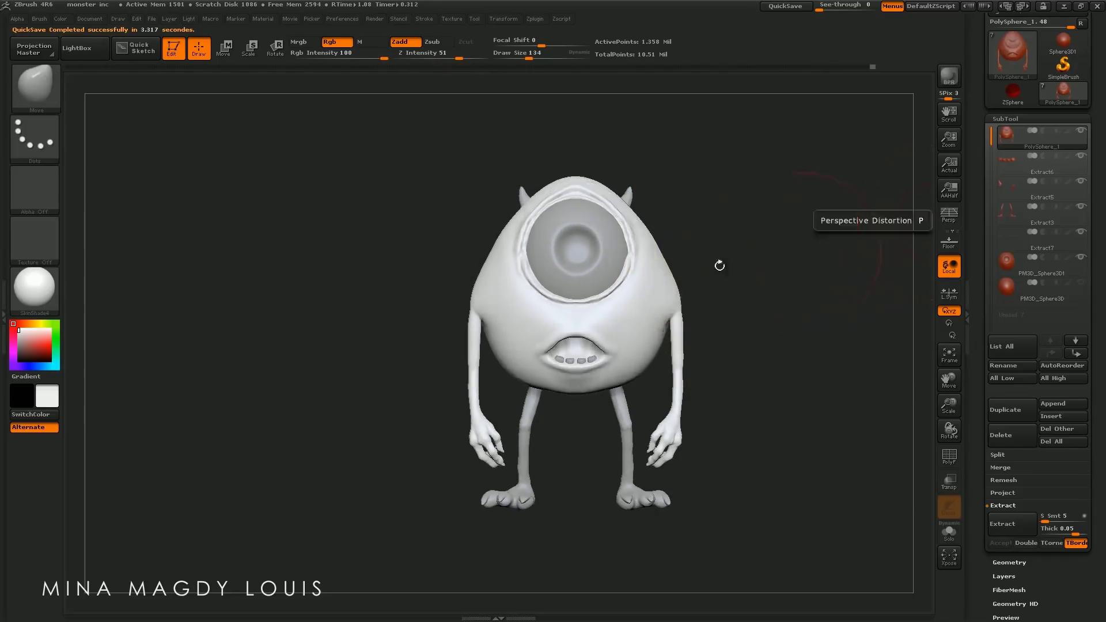
left_click_drag(718, 265, 678, 275, "alt")
mouse_move(654, 321)
left_mouse_down("alt")
mouse_move(559, 302)
mouse_move(549, 336)
left_mouse_up("alt")
key("p")
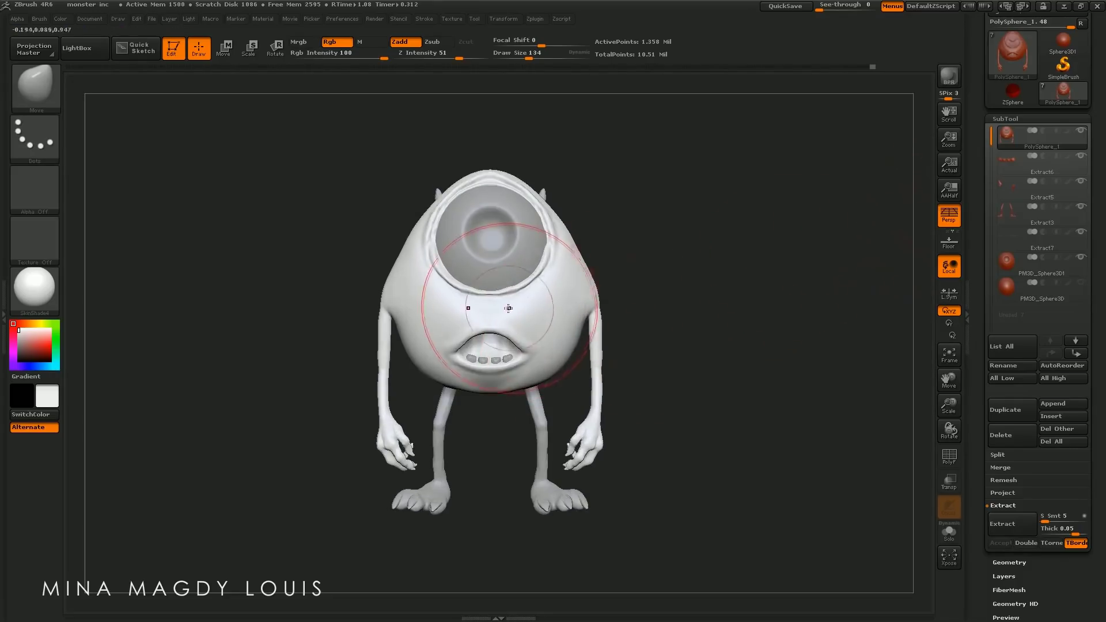
Orbit the monster to three-quarter and back views, making Extract6 teeth active
left_click_drag(468, 283, 536, 311, "alt")
left_click_drag(697, 296, 576, 314)
left_click(579, 403, "alt")
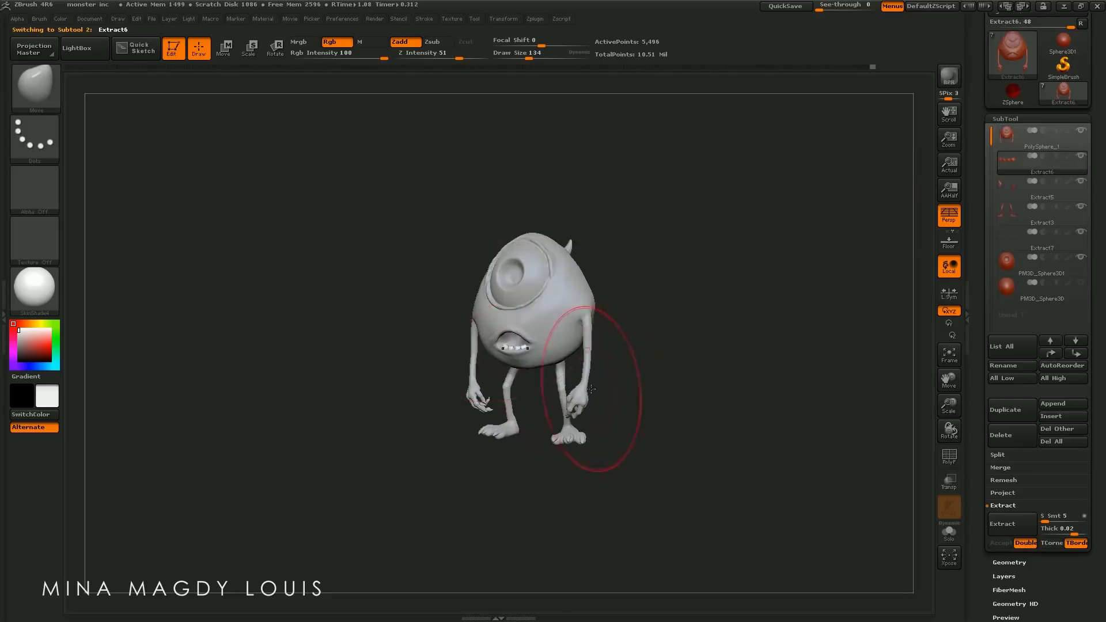
mouse_move(611, 400)
left_mouse_down()
mouse_move(663, 393)
mouse_move(647, 351)
left_mouse_up()
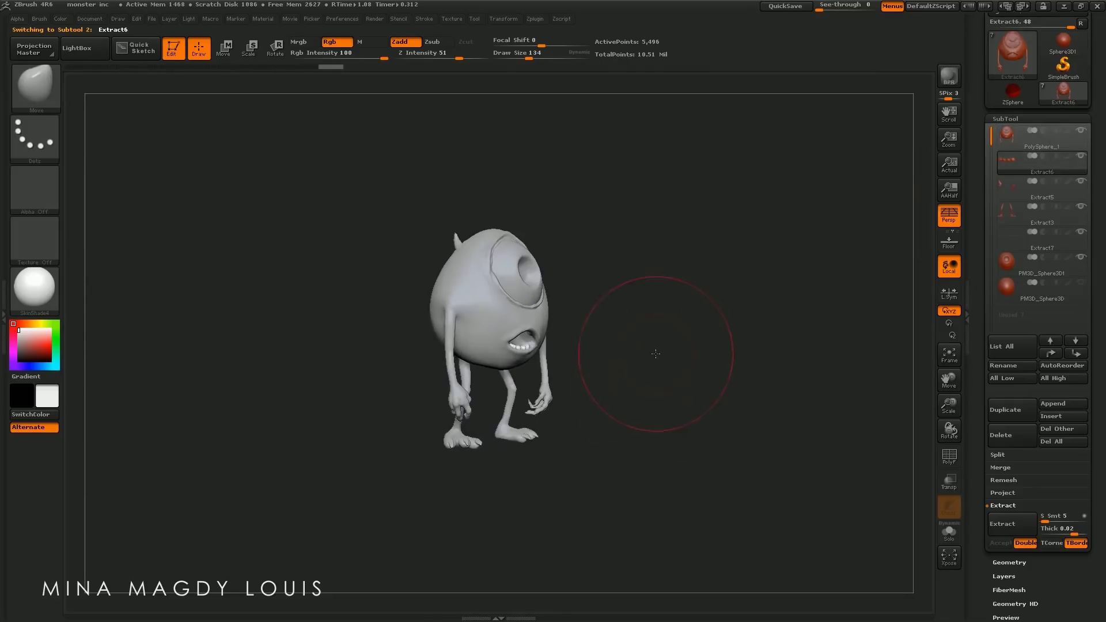
mouse_move(516, 326)
left_mouse_down()
mouse_move(628, 316)
mouse_move(561, 295)
left_mouse_up()
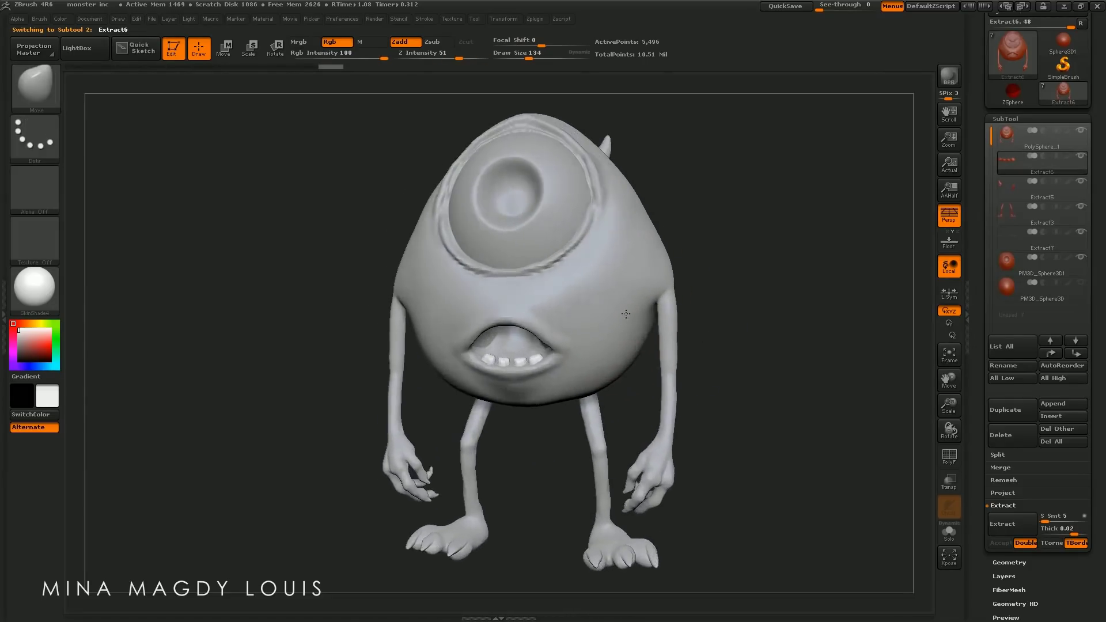